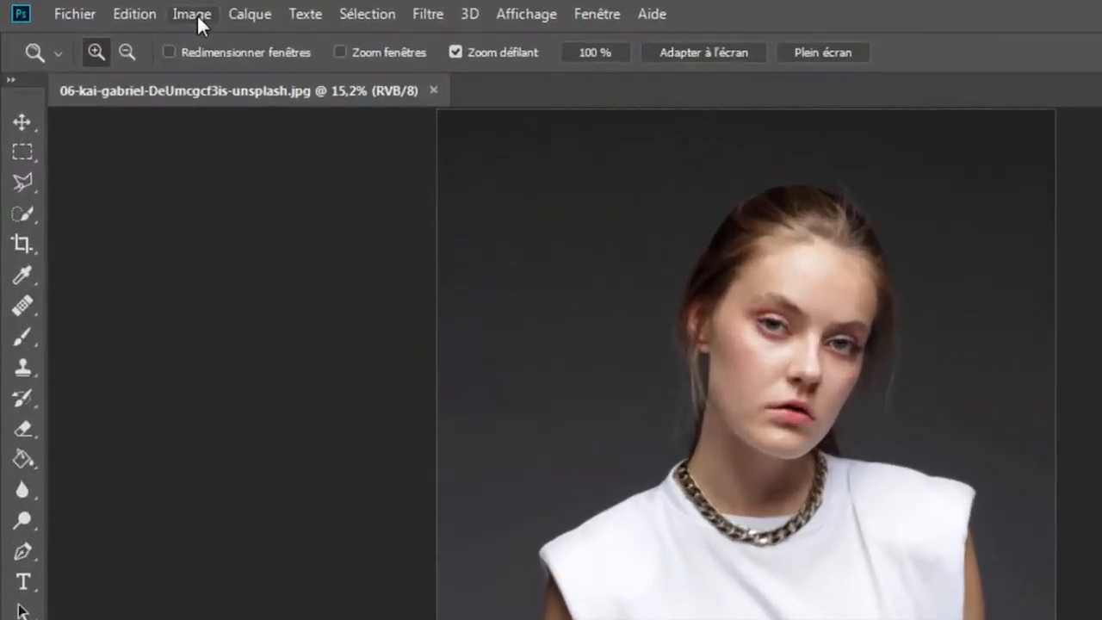
- Duplicate the portrait image under its default copy name, fit the copy to the screen and unlock its background layer
{"action": "left_click", "coordinate": [112, 9]}
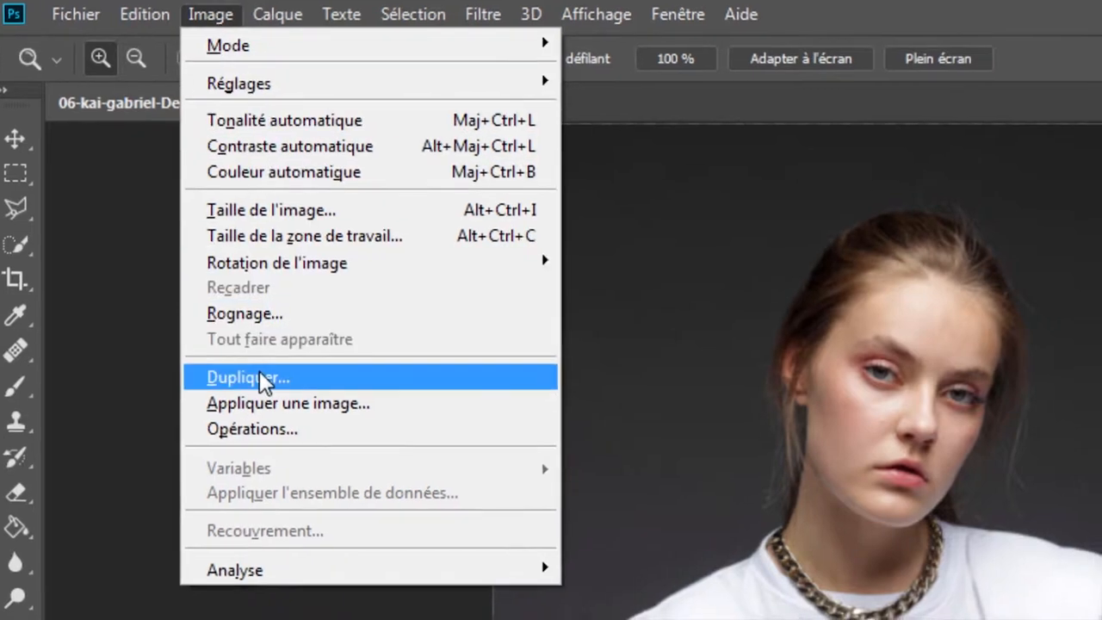
{"action": "left_click", "coordinate": [259, 379]}
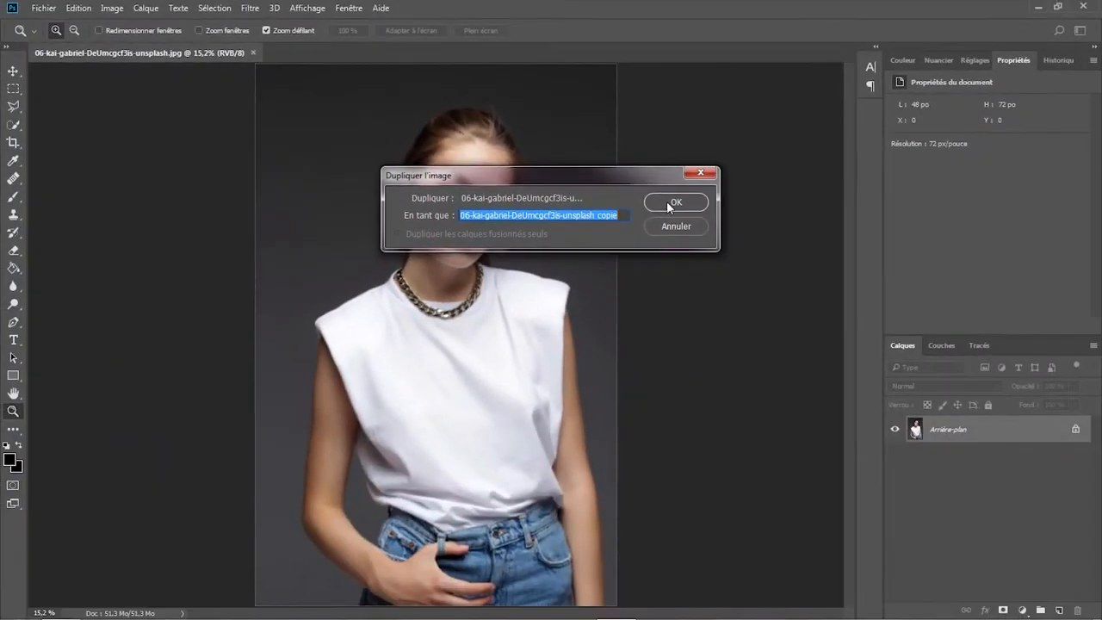
{"action": "left_click", "coordinate": [668, 203]}
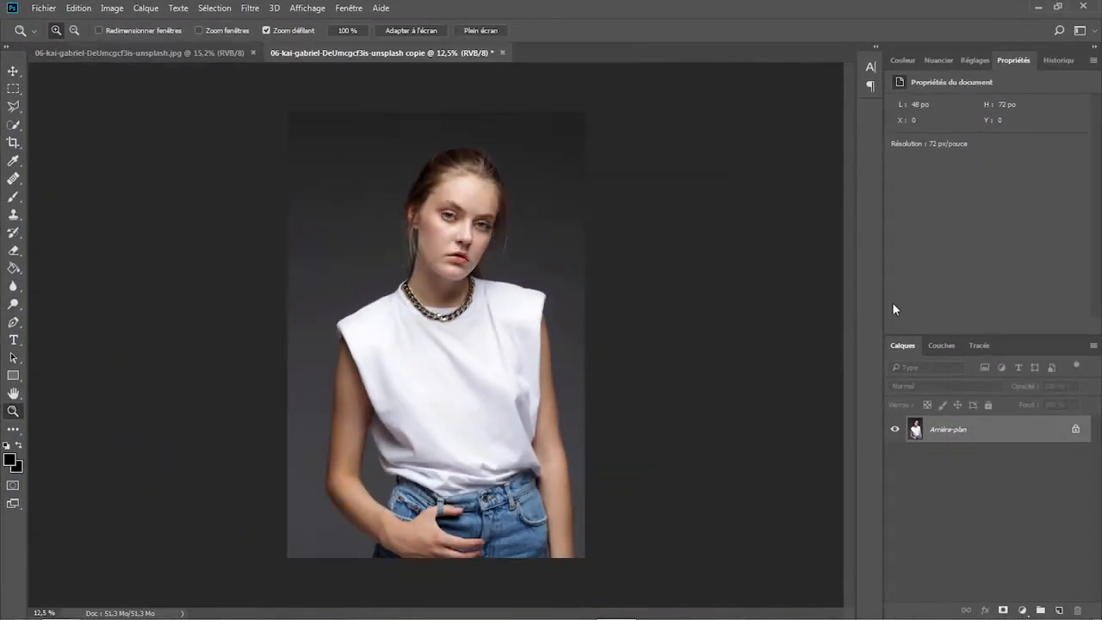
{"action": "left_click", "coordinate": [417, 31]}
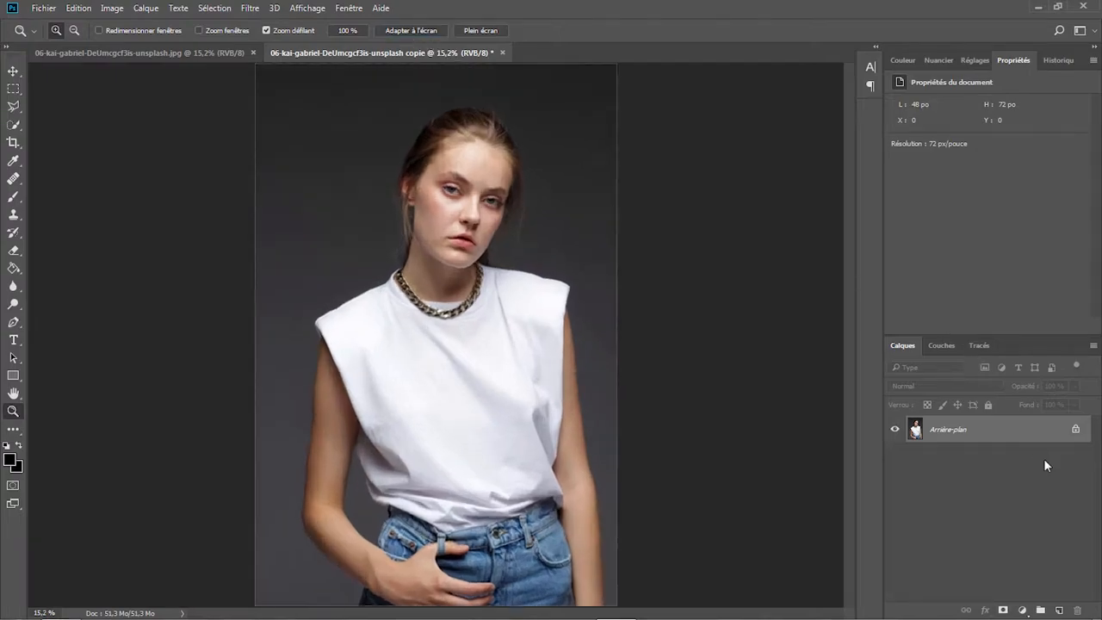
{"action": "left_click", "coordinate": [1077, 429]}
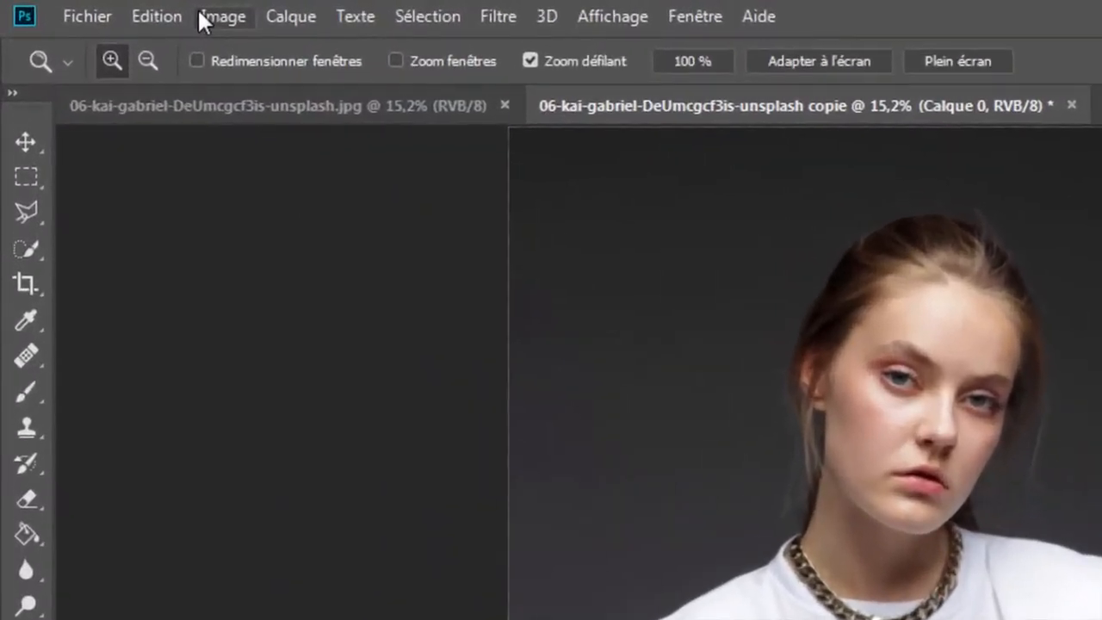
- Apply a Threshold adjustment with a level of 224 to the duplicated portrait
{"action": "left_click", "coordinate": [103, 8]}
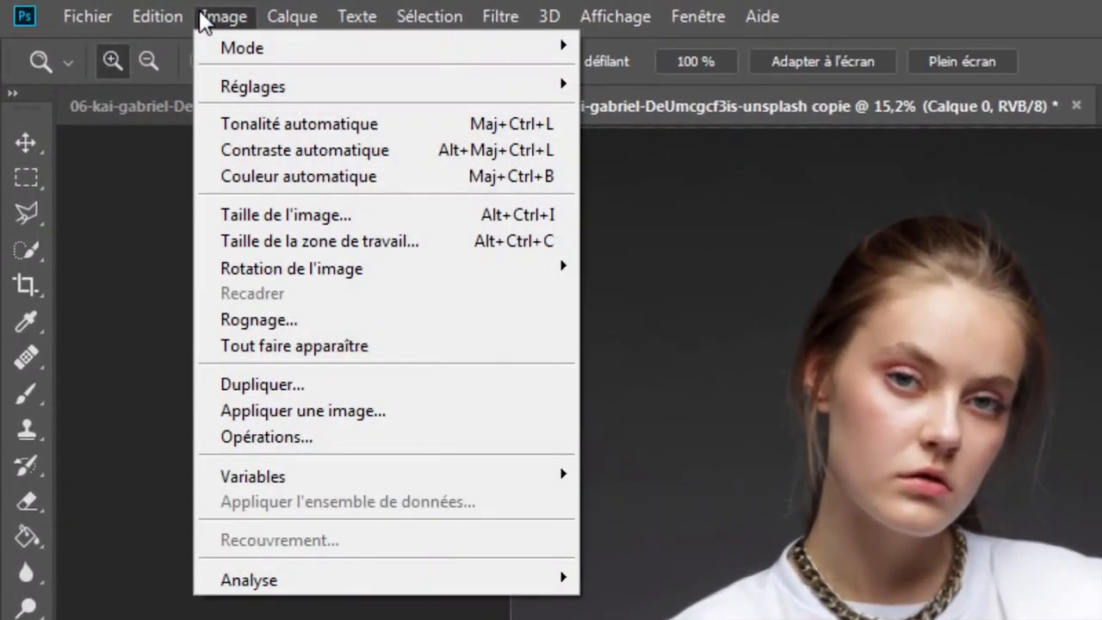
{"action": "mouse_move", "coordinate": [272, 87]}
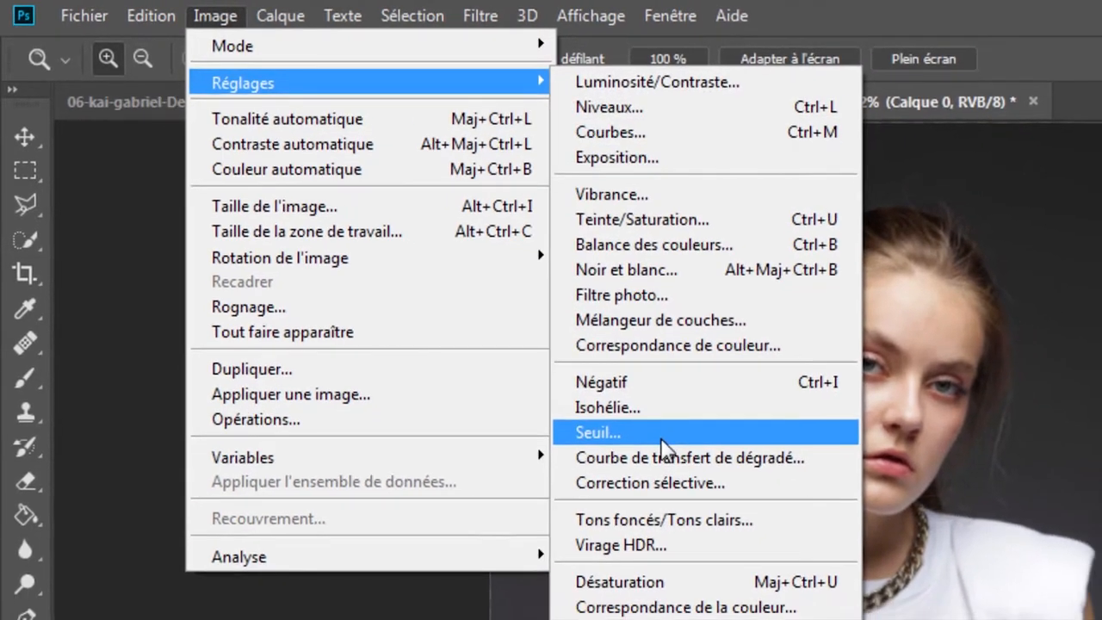
{"action": "left_click", "coordinate": [693, 456]}
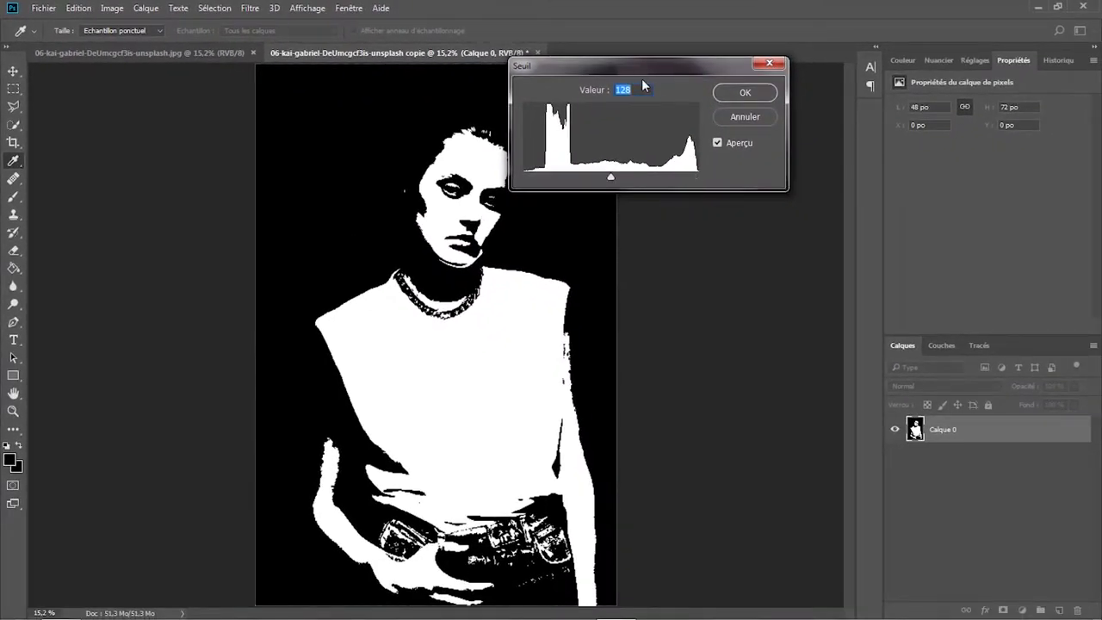
{"action": "left_click_drag", "start_coordinate": [662, 64], "coordinate": [716, 57]}
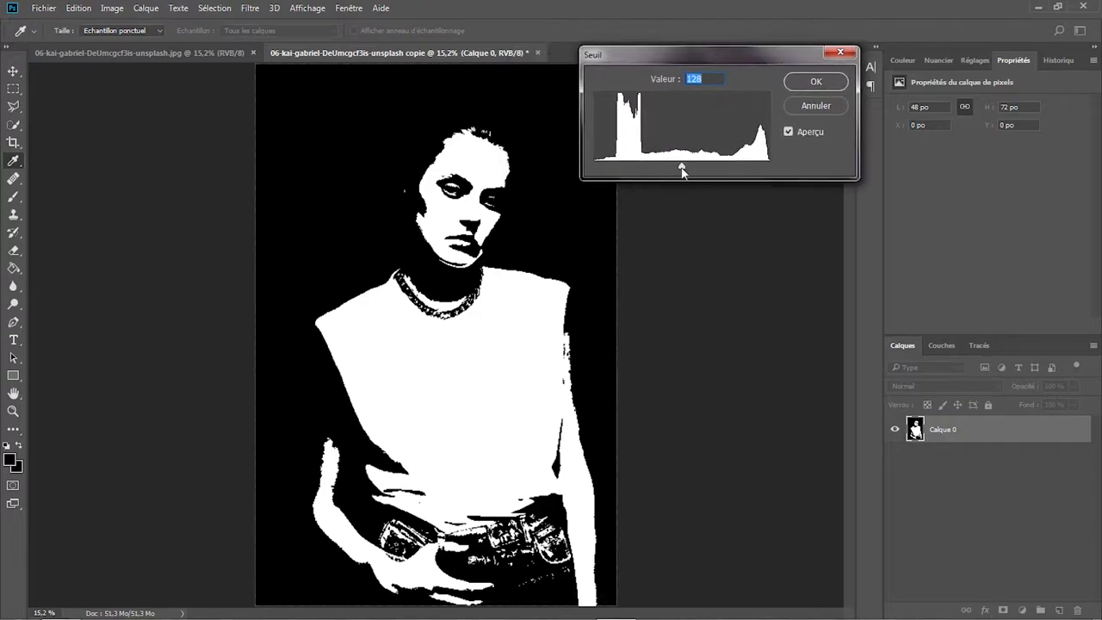
{"action": "left_click_drag", "start_coordinate": [680, 167], "coordinate": [746, 177]}
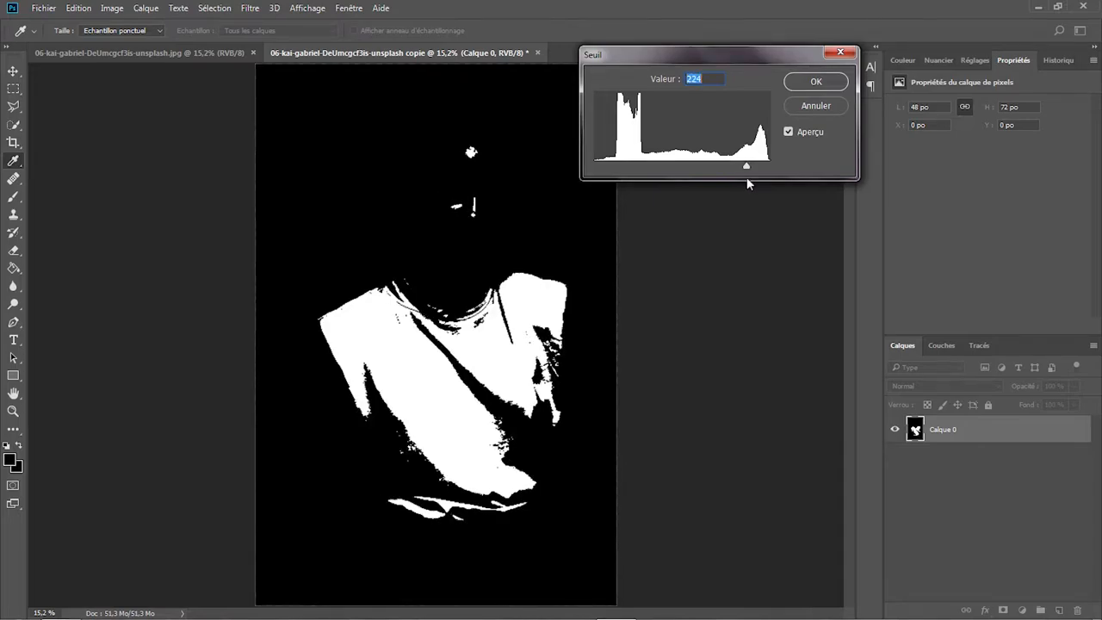
{"action": "left_click", "coordinate": [816, 81]}
- Apply a Gaussian Blur with a radius of 20 pixels to the black-and-white image
{"action": "key", "text": "z"}
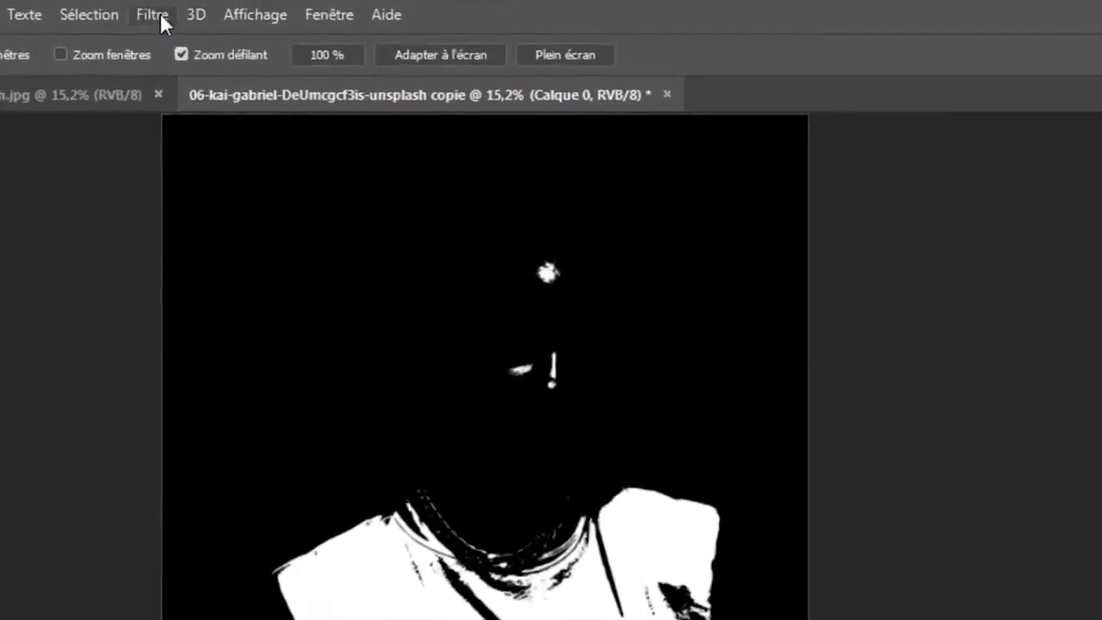
{"action": "left_click", "coordinate": [249, 8]}
{"action": "mouse_move", "coordinate": [244, 389]}
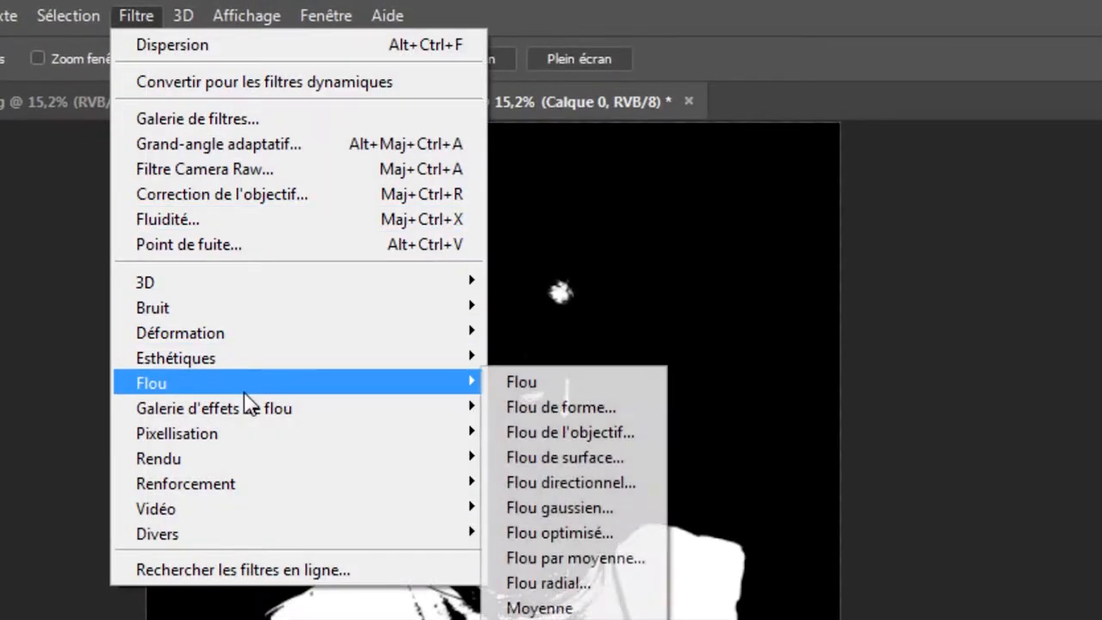
{"action": "left_click", "coordinate": [566, 517]}
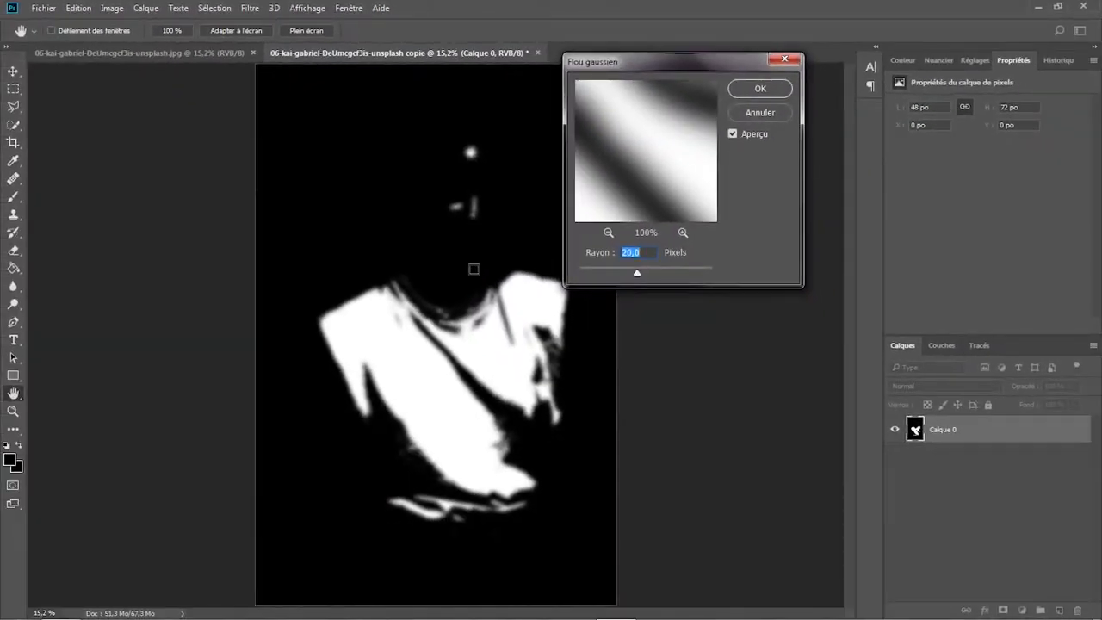
{"action": "left_click_drag", "start_coordinate": [679, 66], "coordinate": [715, 64]}
{"action": "left_click", "coordinate": [785, 88]}
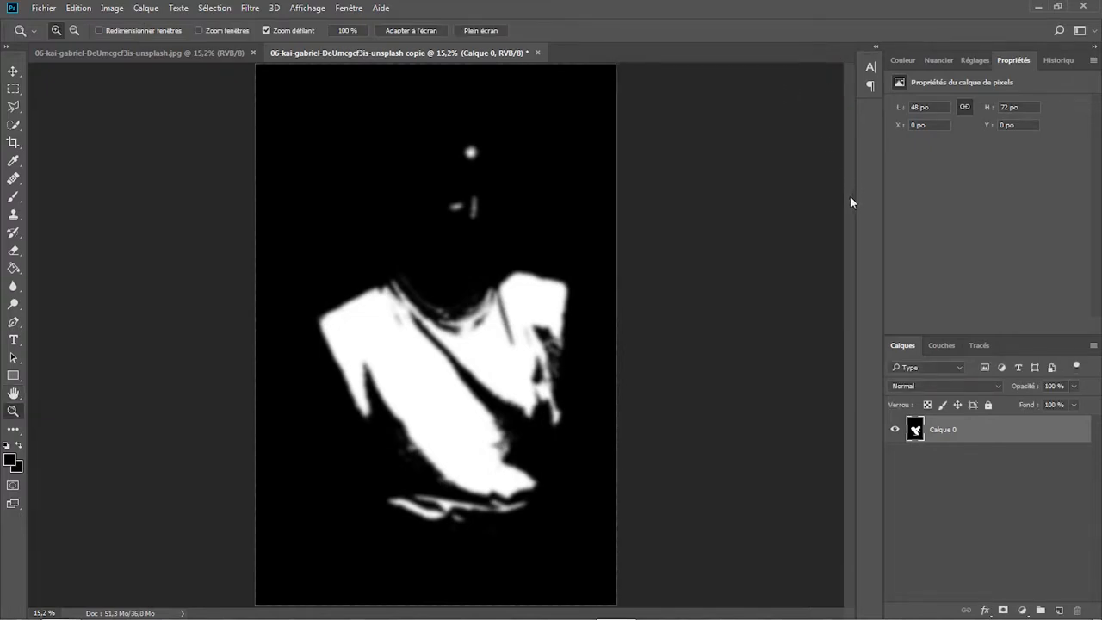
- Save the blurred map as the Photoshop file "Carte déformation T-shirt" with maximised compatibility and close it
{"action": "left_click", "coordinate": [41, 9]}
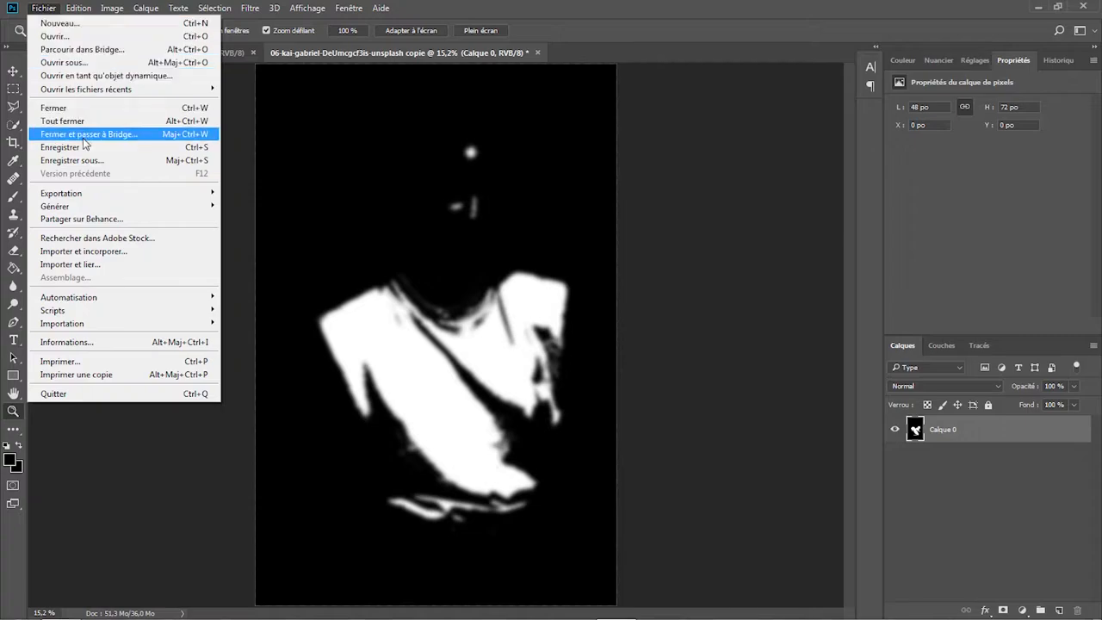
{"action": "left_click", "coordinate": [99, 160]}
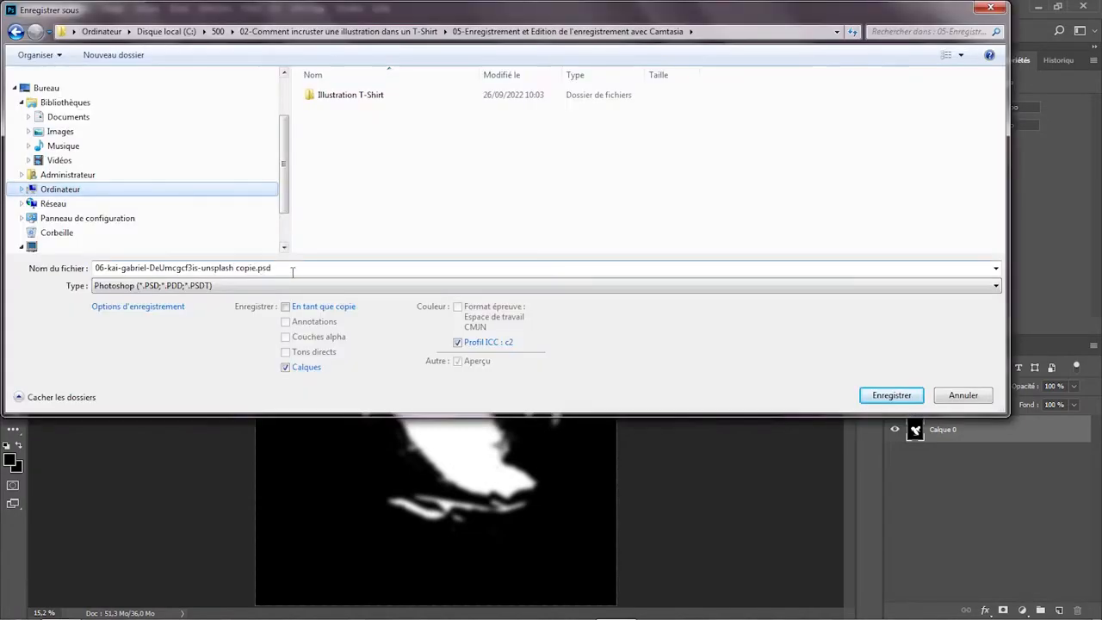
{"action": "type", "text": "Carte"}
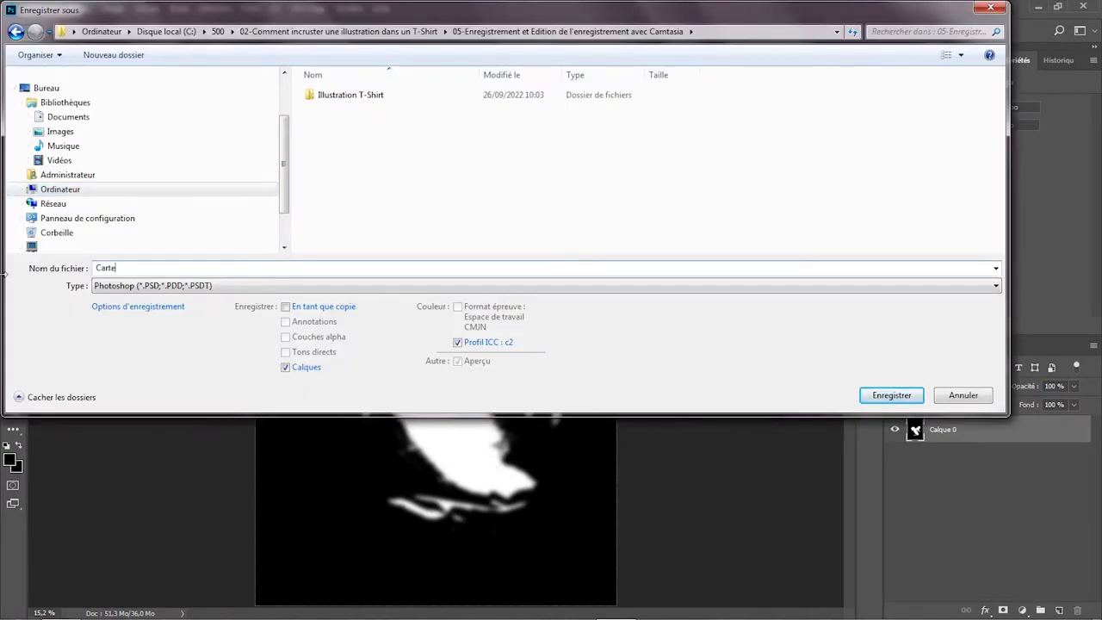
{"action": "type", "text": " déformation T-shirt"}
{"action": "left_click", "coordinate": [882, 396]}
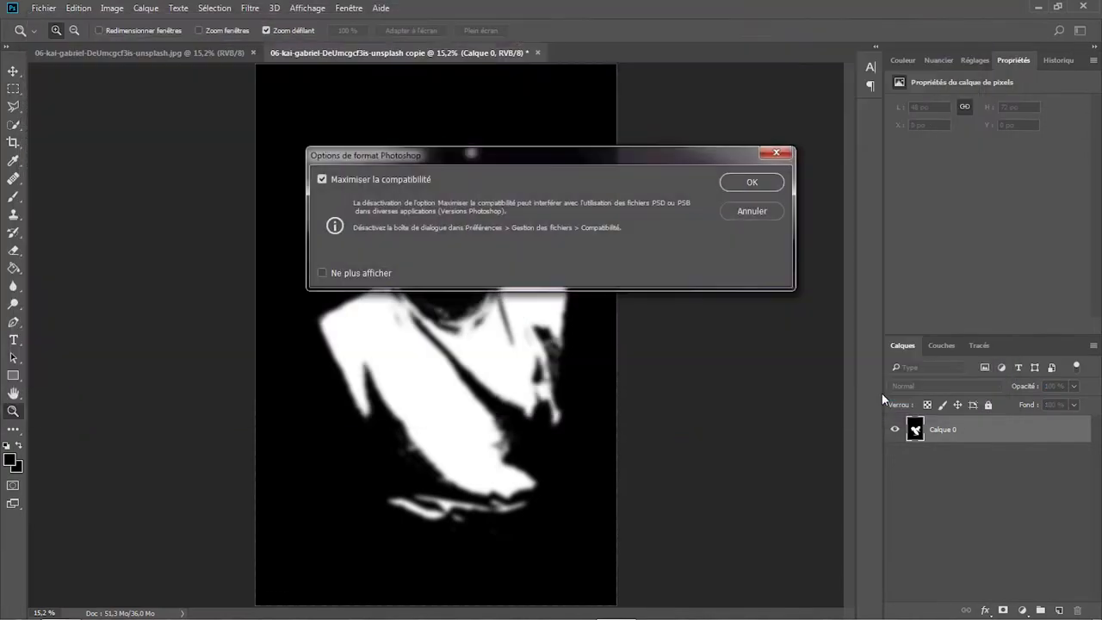
{"action": "left_click", "coordinate": [752, 182]}
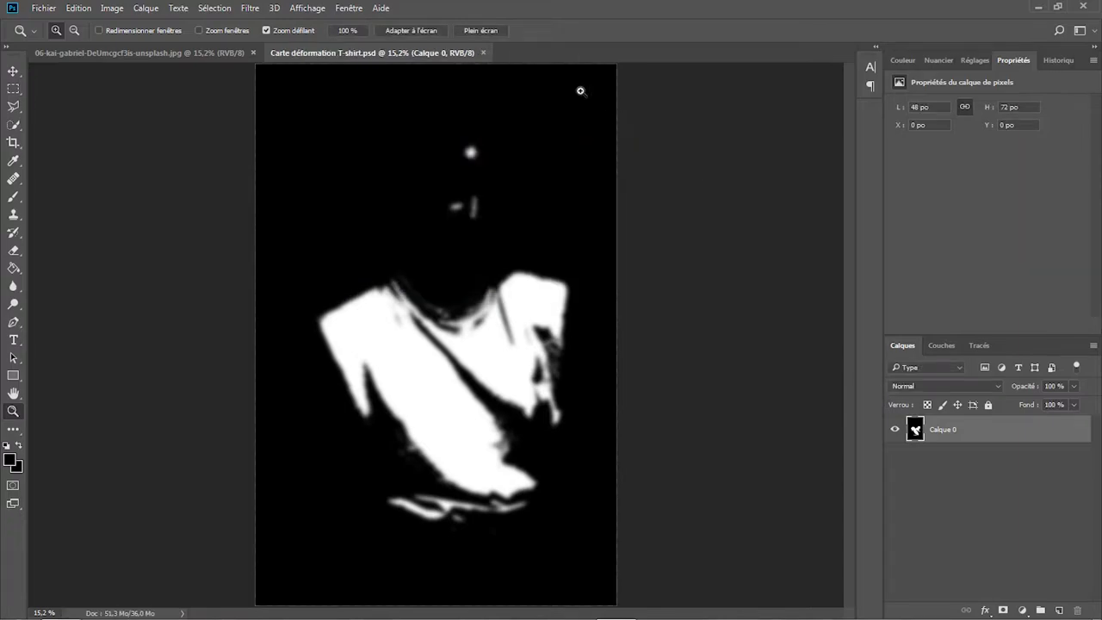
{"action": "left_click", "coordinate": [483, 53]}
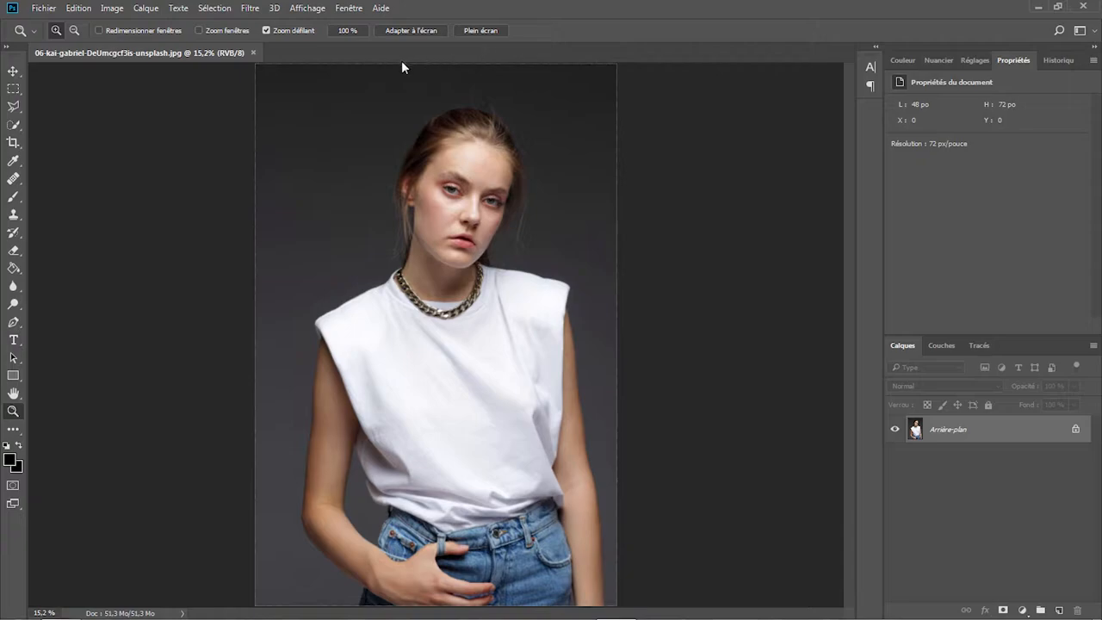
- Place 04-woman-6691311_1920.jpg from the Illustration T-Shirt folder as an embedded image in the original portrait
{"action": "left_click", "coordinate": [42, 7]}
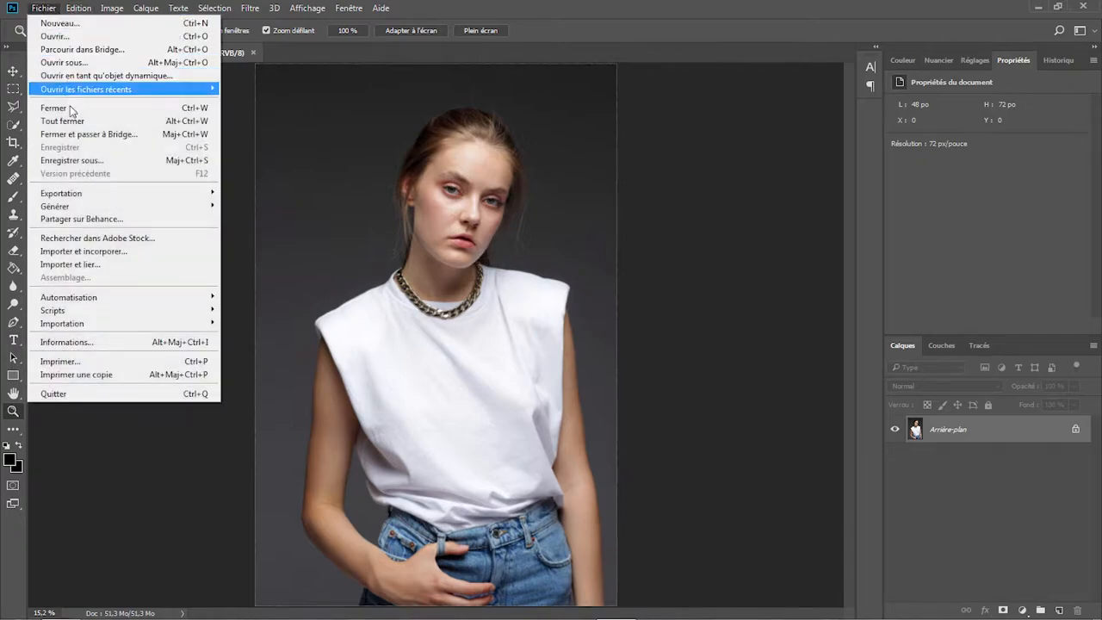
{"action": "left_click", "coordinate": [95, 252]}
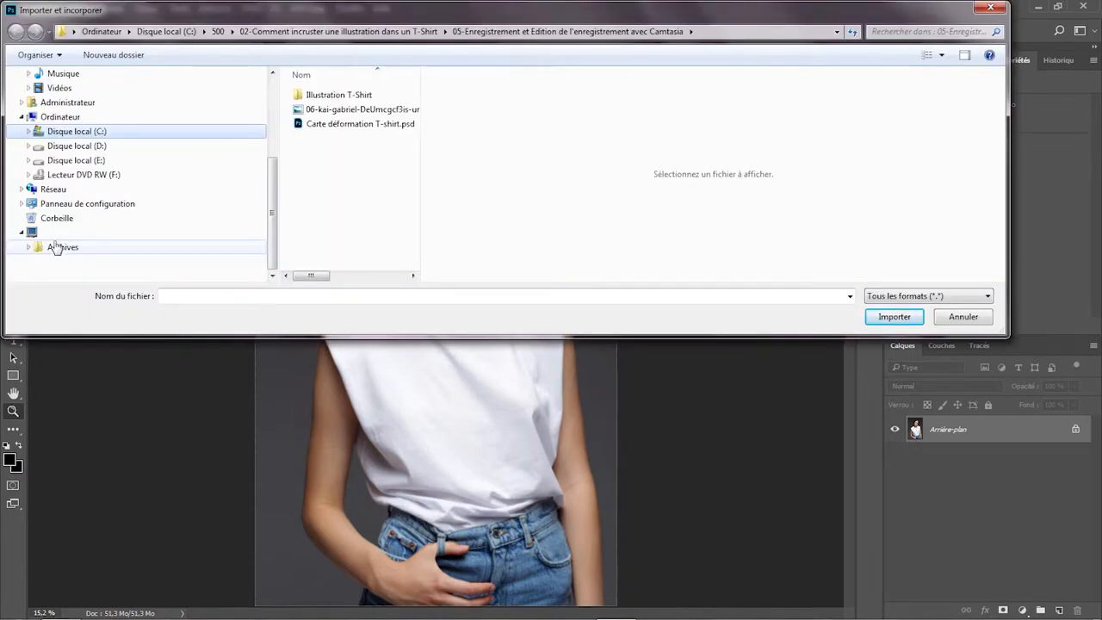
{"action": "double_click", "coordinate": [333, 96]}
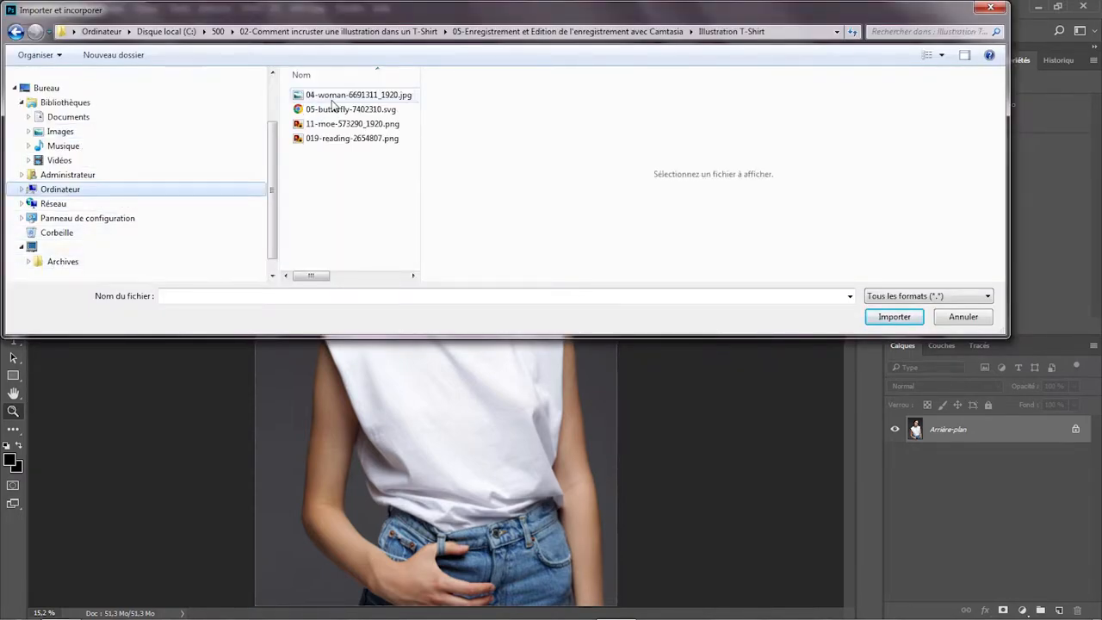
{"action": "left_click", "coordinate": [332, 99]}
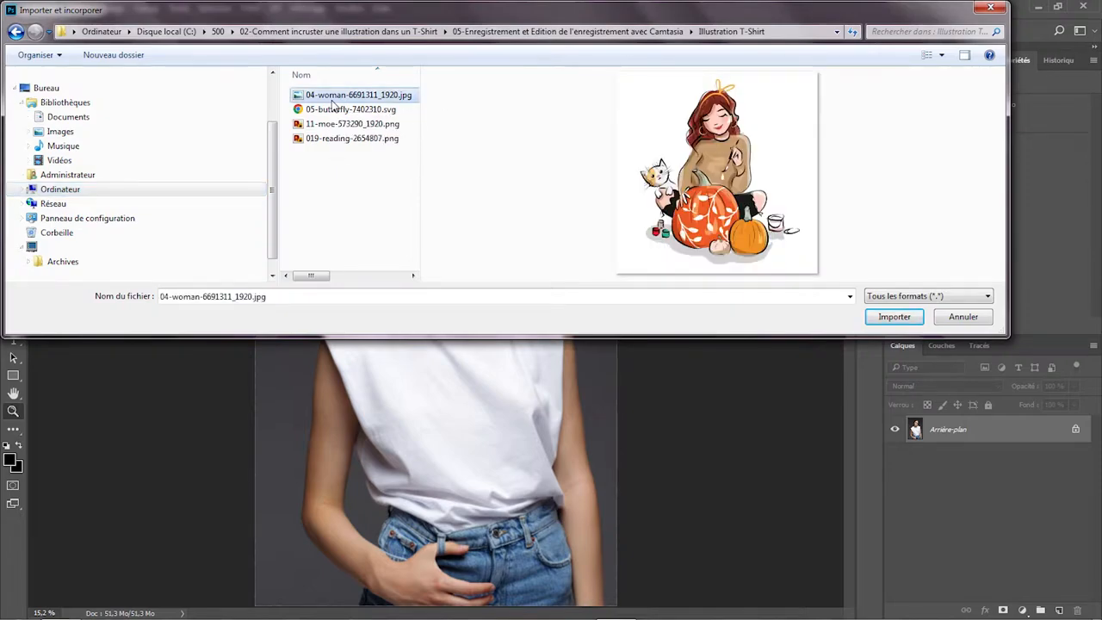
{"action": "left_click", "coordinate": [893, 316]}
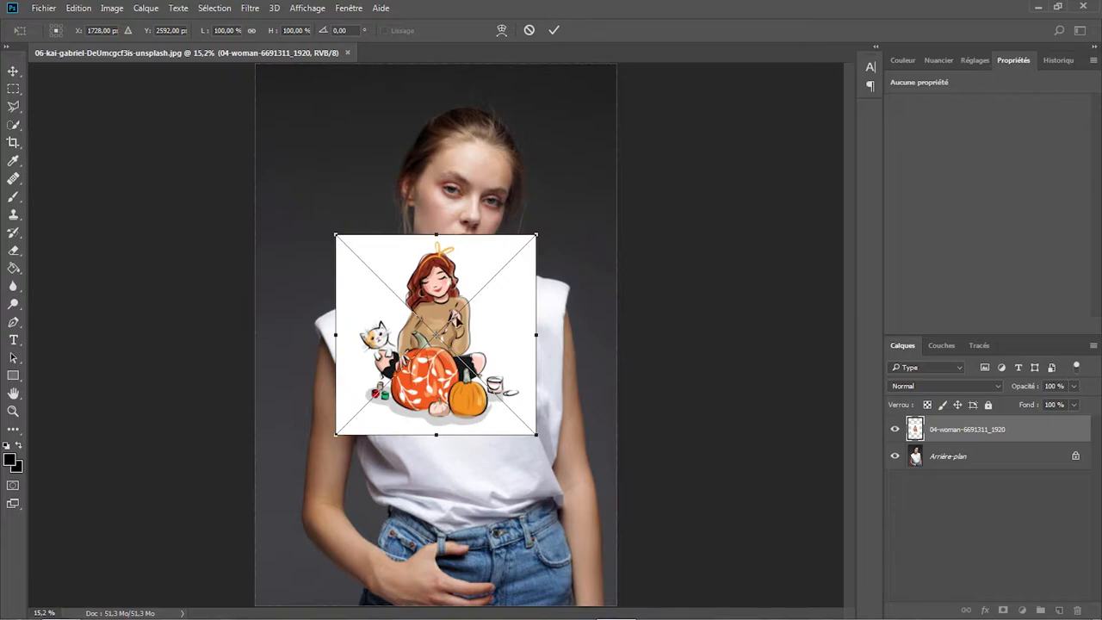
- Position the placed illustration on the T-shirt's chest, scaled to about 89% and rotated about -6°
{"action": "left_click_drag", "start_coordinate": [511, 357], "coordinate": [537, 425]}
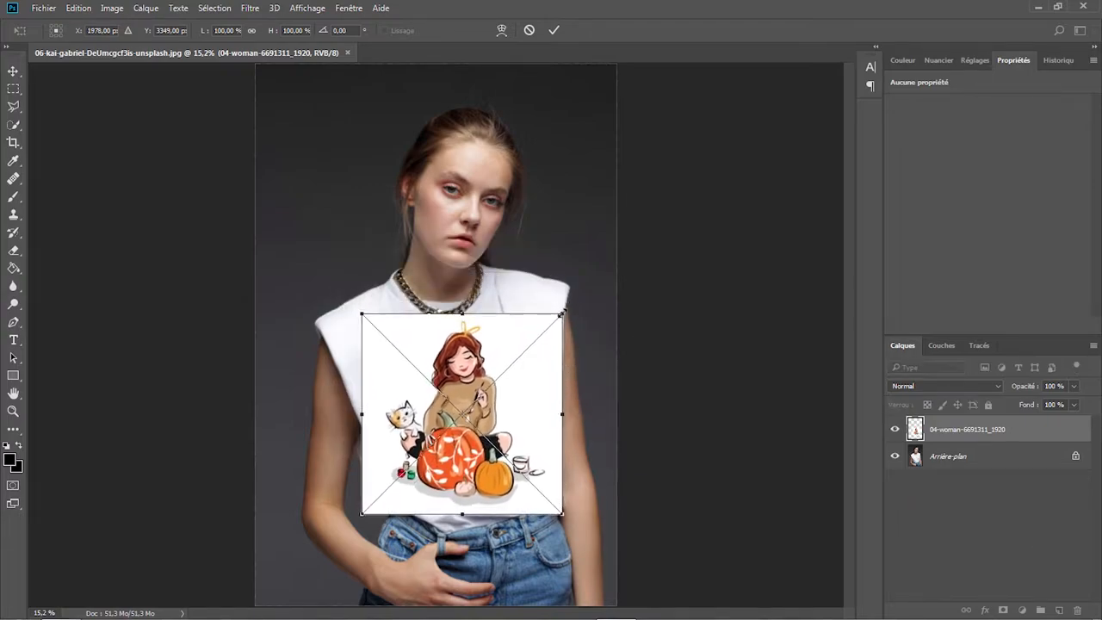
{"action": "left_click_drag", "start_coordinate": [562, 313], "coordinate": [540, 335]}
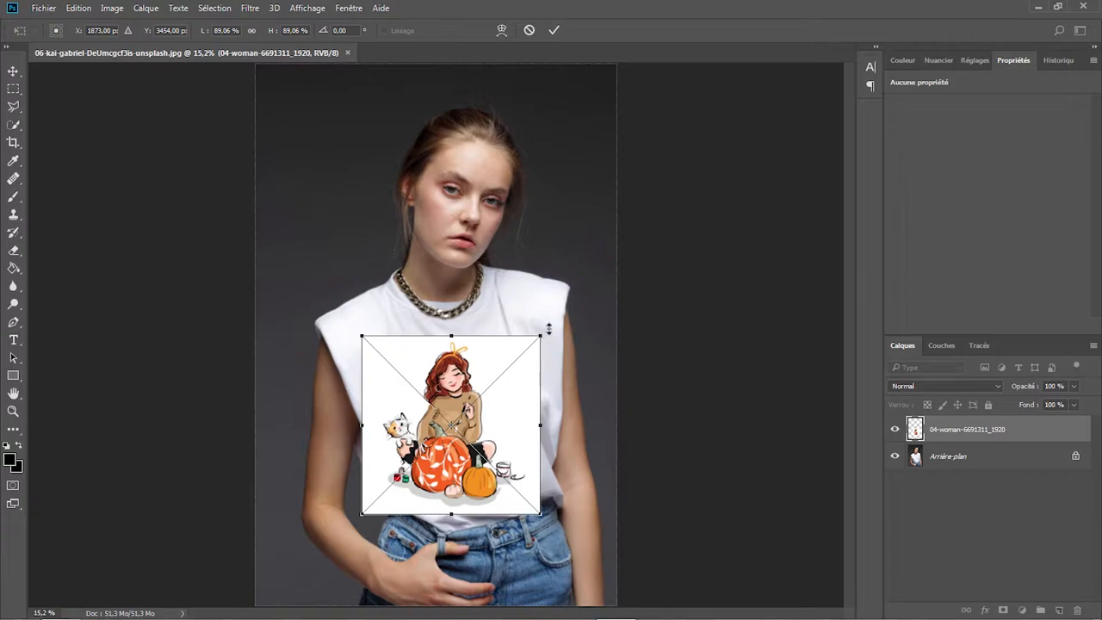
{"action": "left_click_drag", "start_coordinate": [547, 335], "coordinate": [539, 310]}
{"action": "left_click_drag", "start_coordinate": [509, 375], "coordinate": [523, 362]}
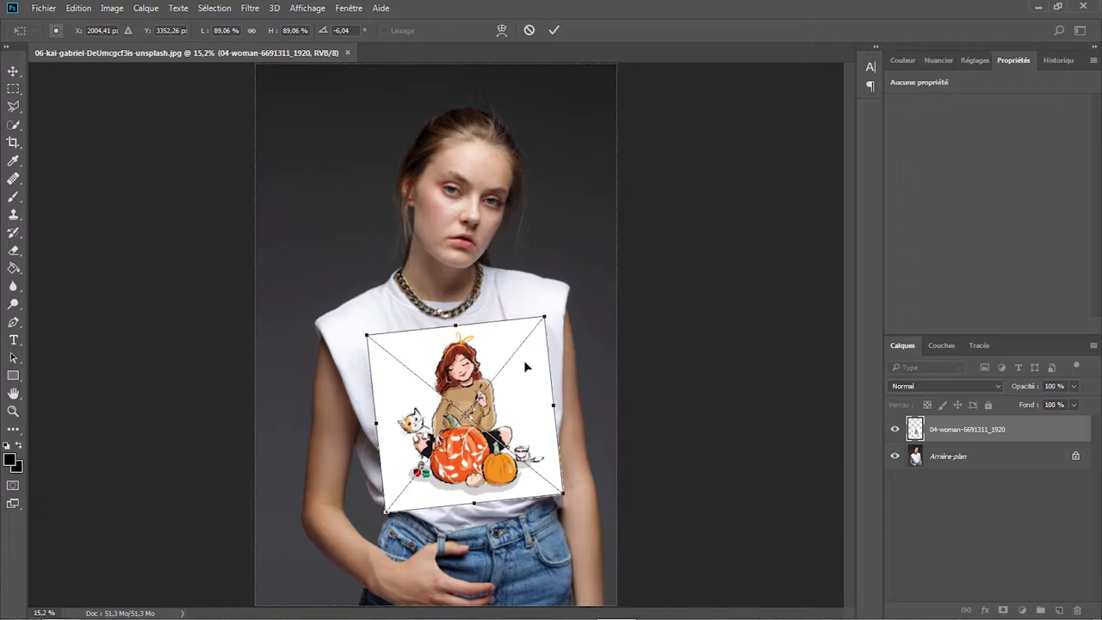
{"action": "key", "text": "Return"}
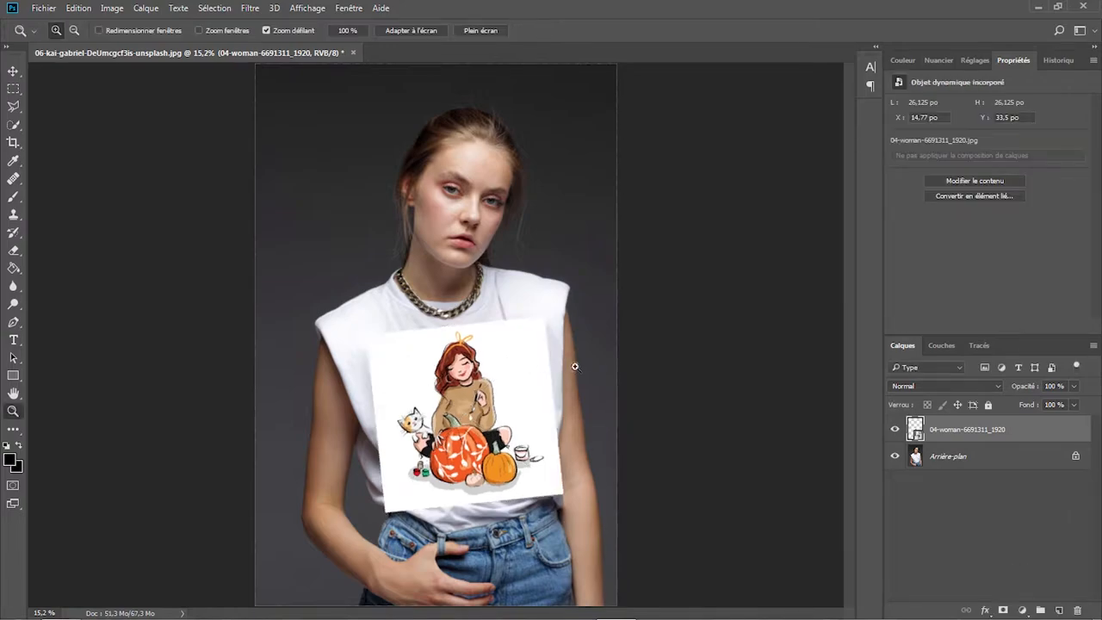
- Rename the placed illustration's layer as Illustration1
{"action": "double_click", "coordinate": [978, 435]}
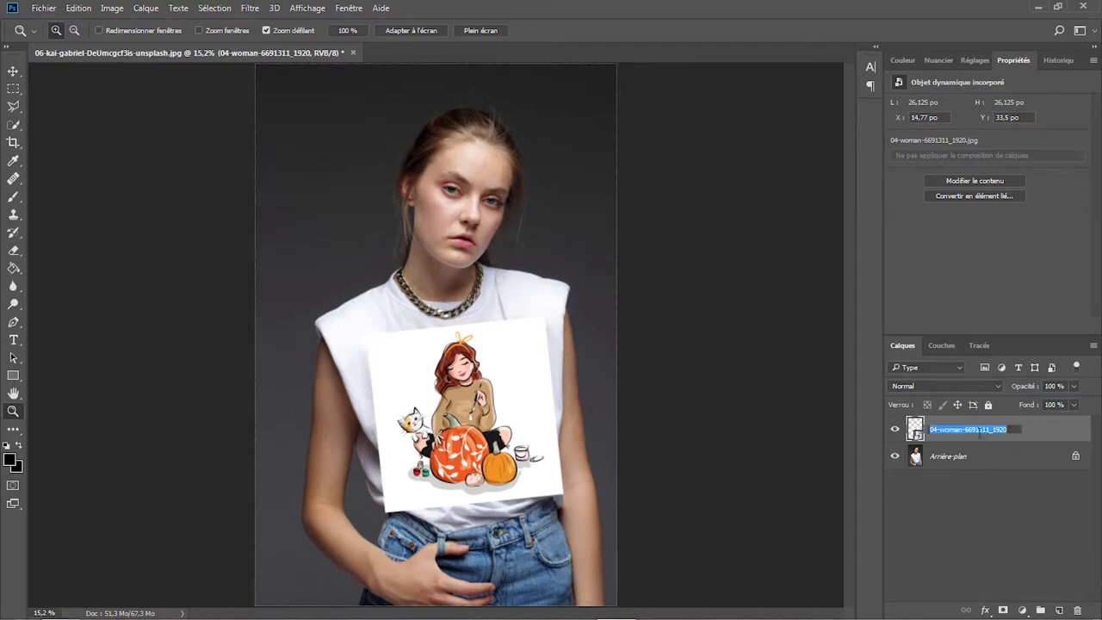
{"action": "key", "text": "BackSpace"}
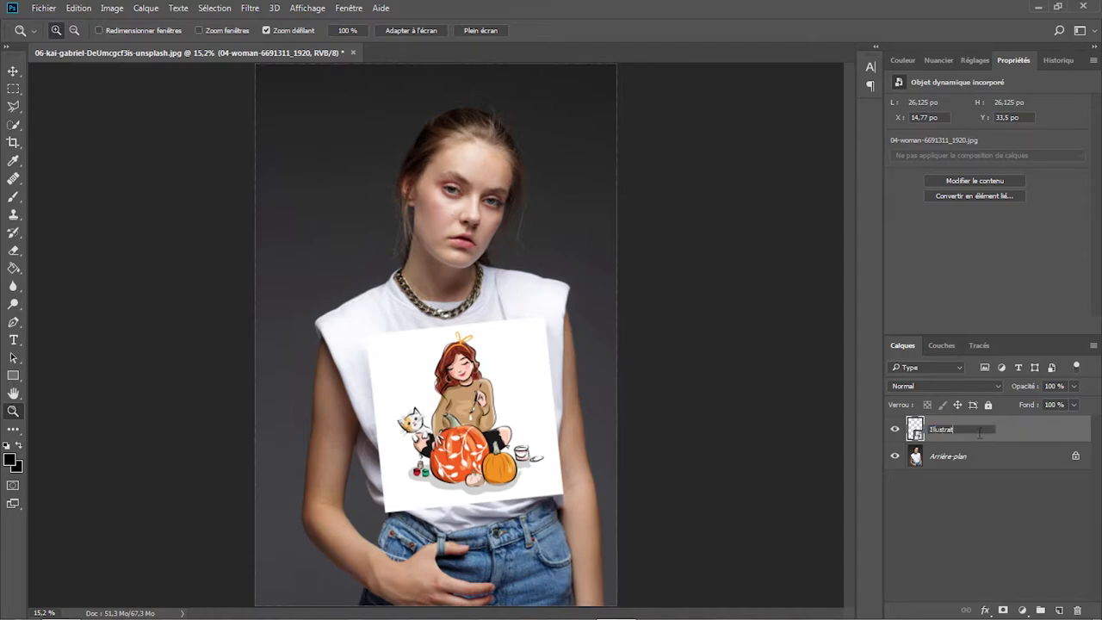
{"action": "type", "text": "Illustration1"}
{"action": "key", "text": "Return"}
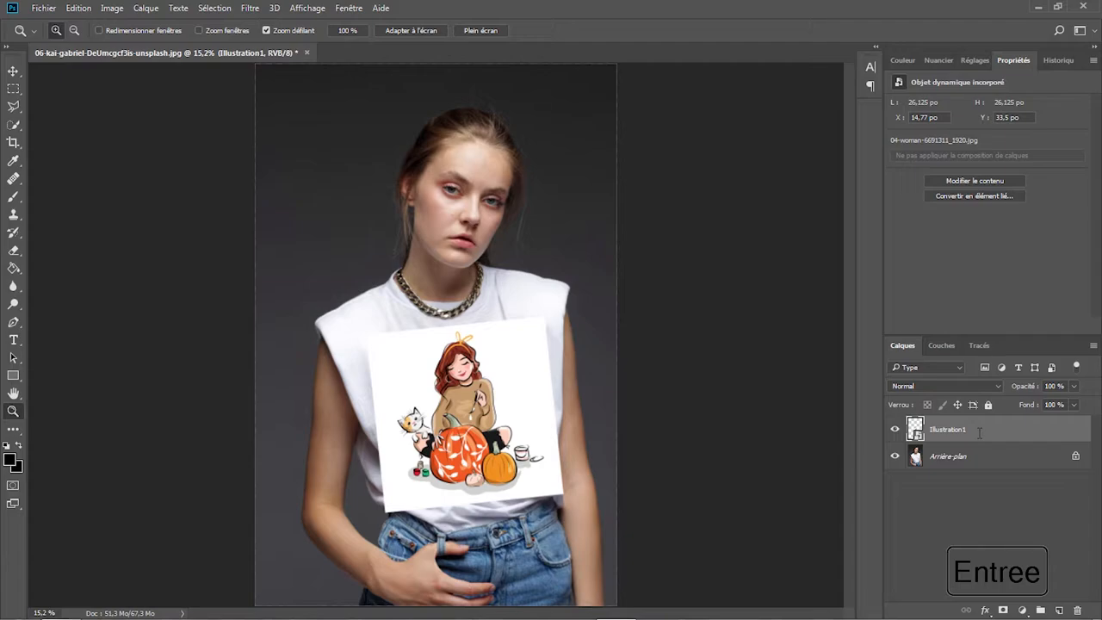
- Convert the Illustration1 layer to a smart object
{"action": "left_click", "coordinate": [972, 438]}
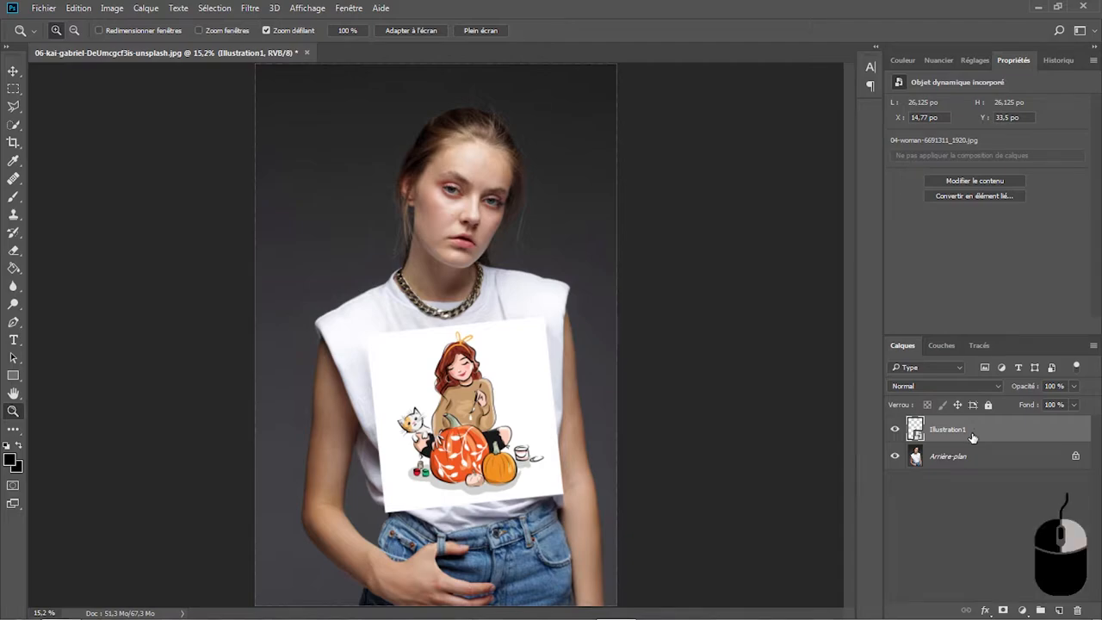
{"action": "right_click", "coordinate": [972, 439]}
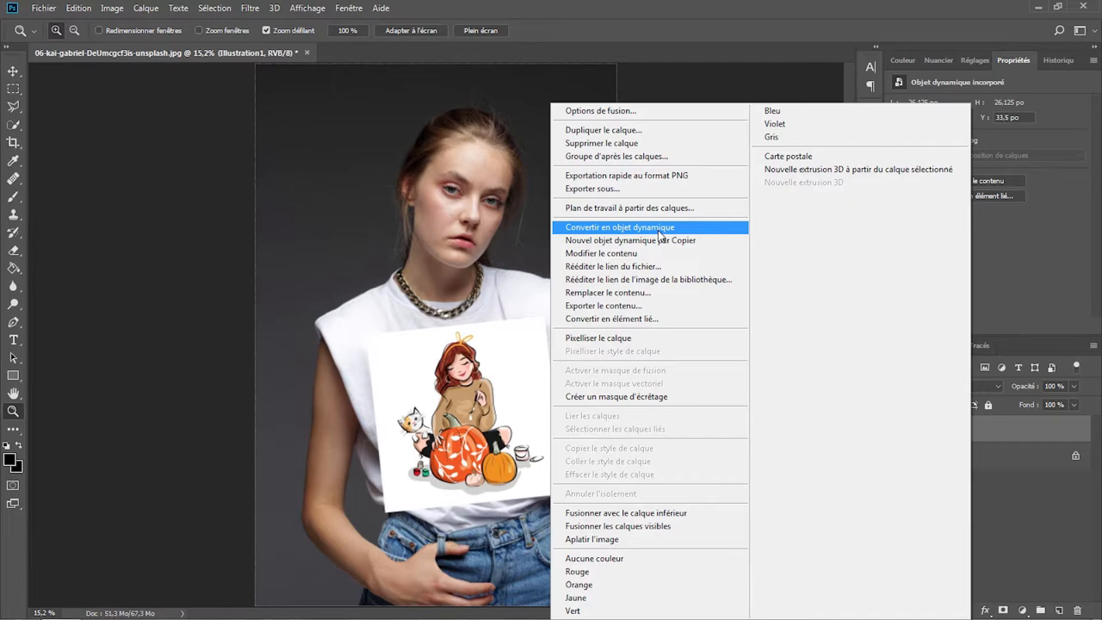
{"action": "left_click", "coordinate": [659, 229]}
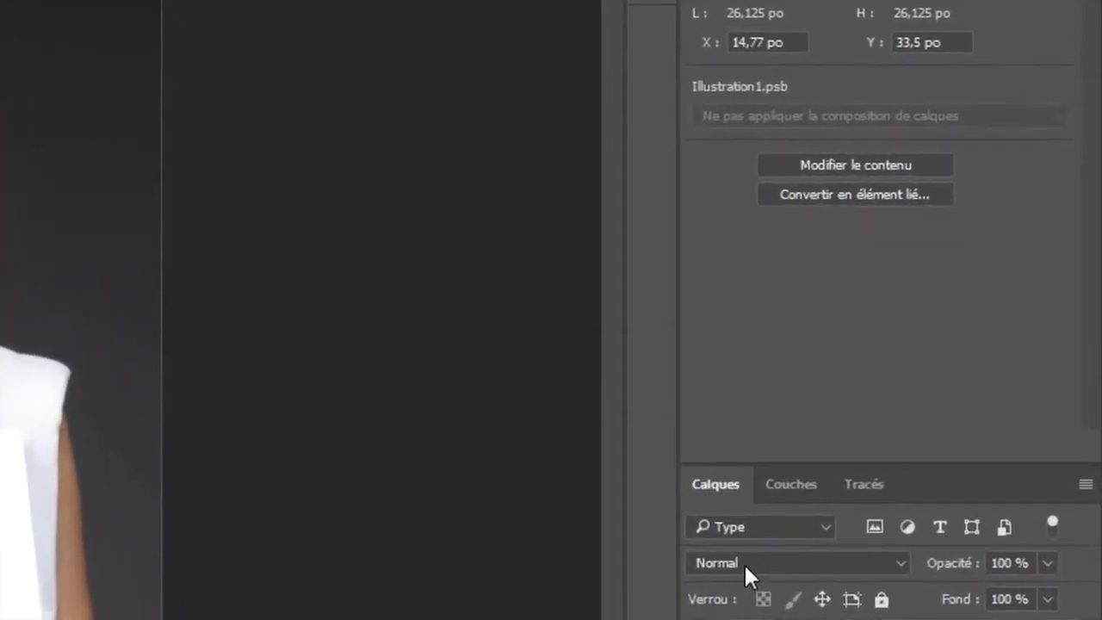
- Set Illustration1's blend mode to Densité linéaire + and apply the Dispersion filter at scales 10 and 10 with Carte déformation T-shirt.psd as the displacement map
{"action": "left_click", "coordinate": [918, 386]}
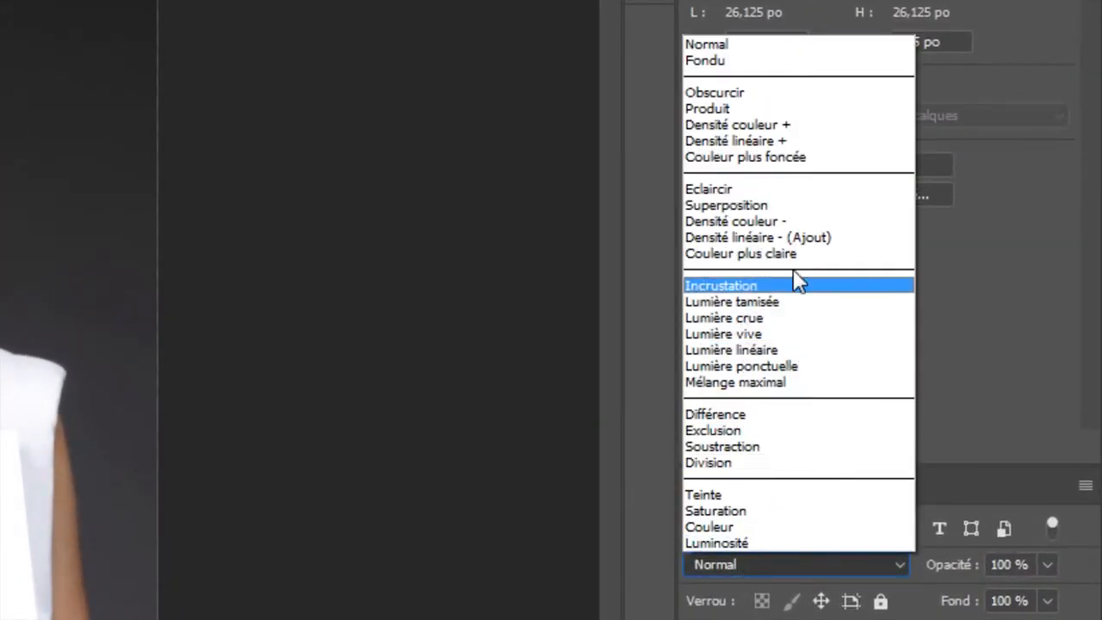
{"action": "left_click", "coordinate": [800, 142]}
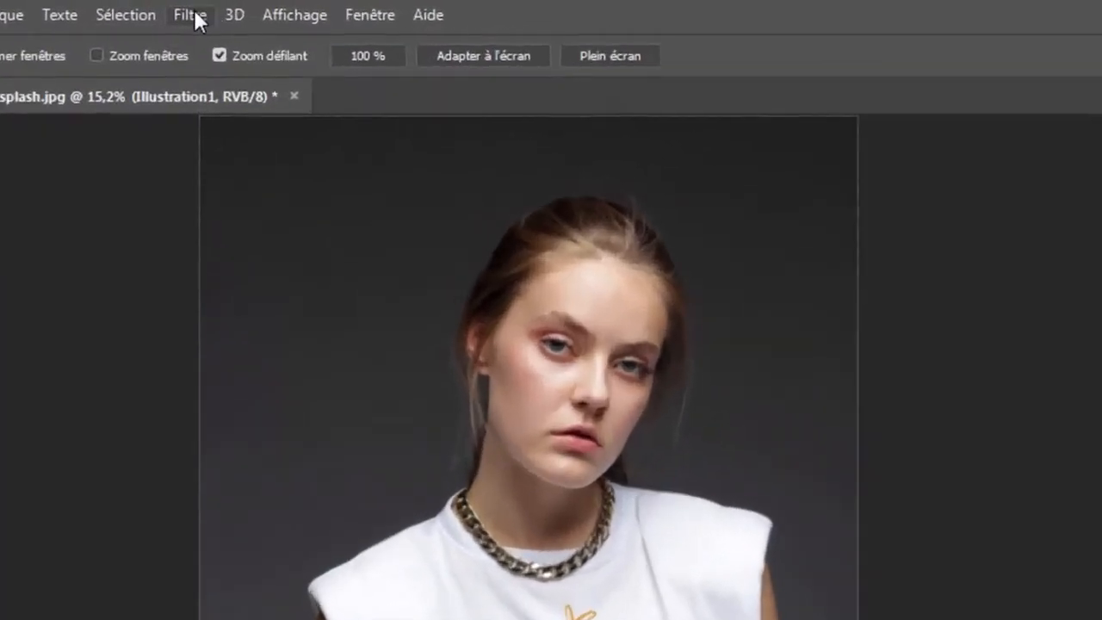
{"action": "left_click", "coordinate": [250, 9]}
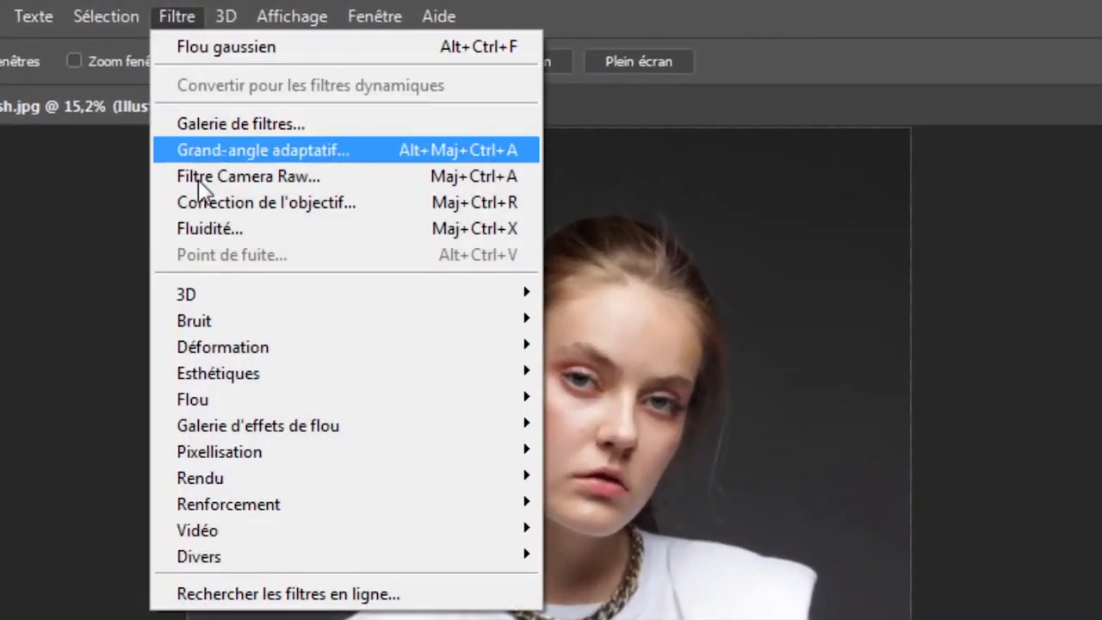
{"action": "mouse_move", "coordinate": [243, 348]}
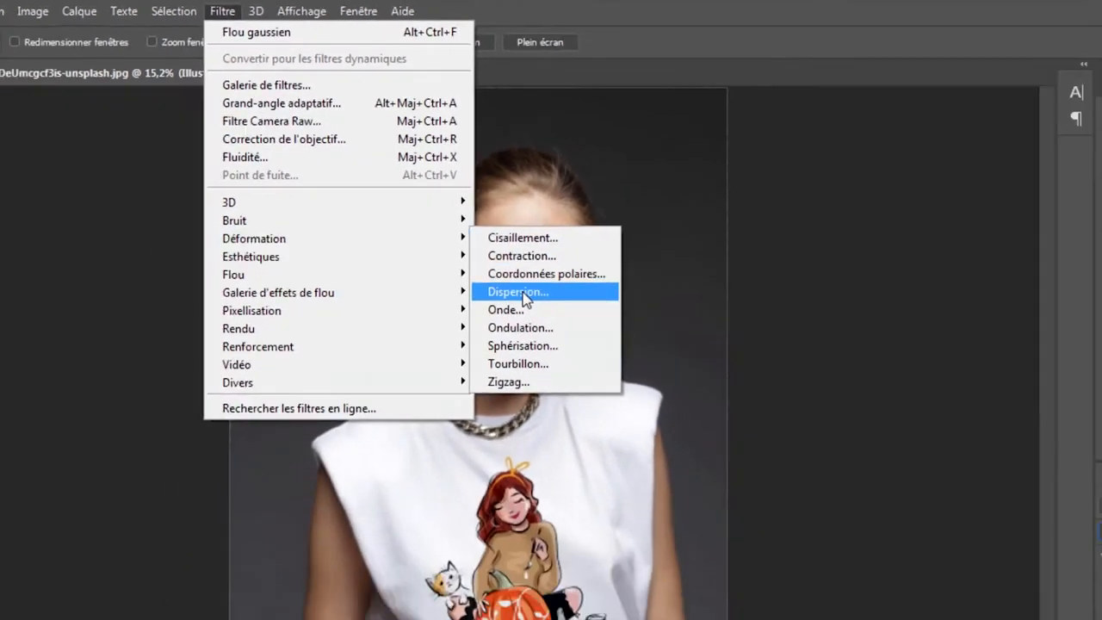
{"action": "left_click", "coordinate": [609, 422]}
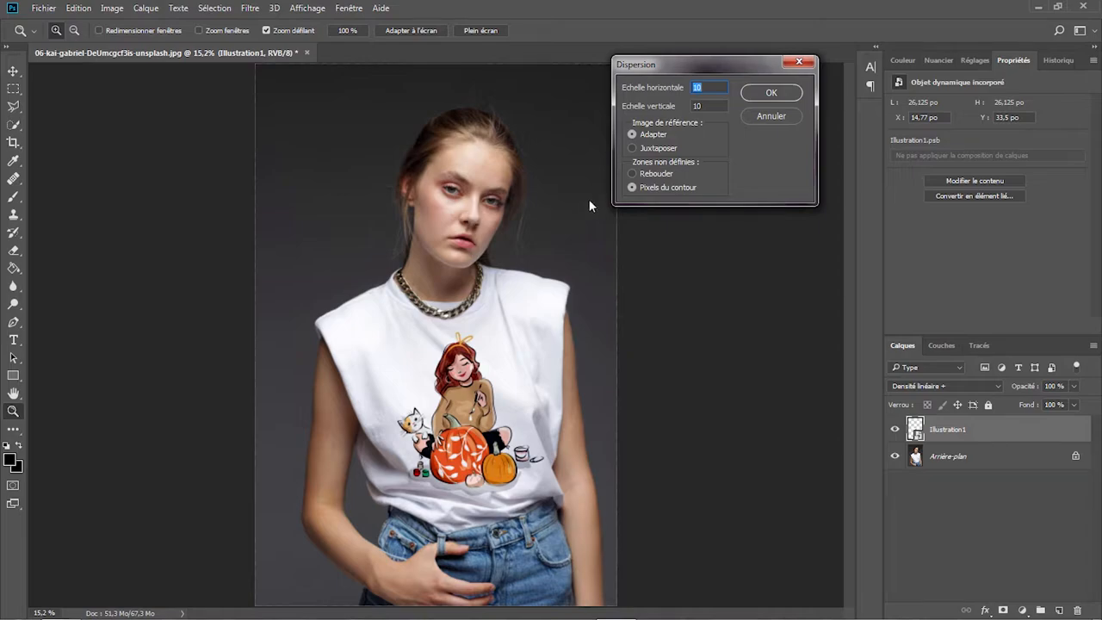
{"action": "left_click", "coordinate": [788, 95]}
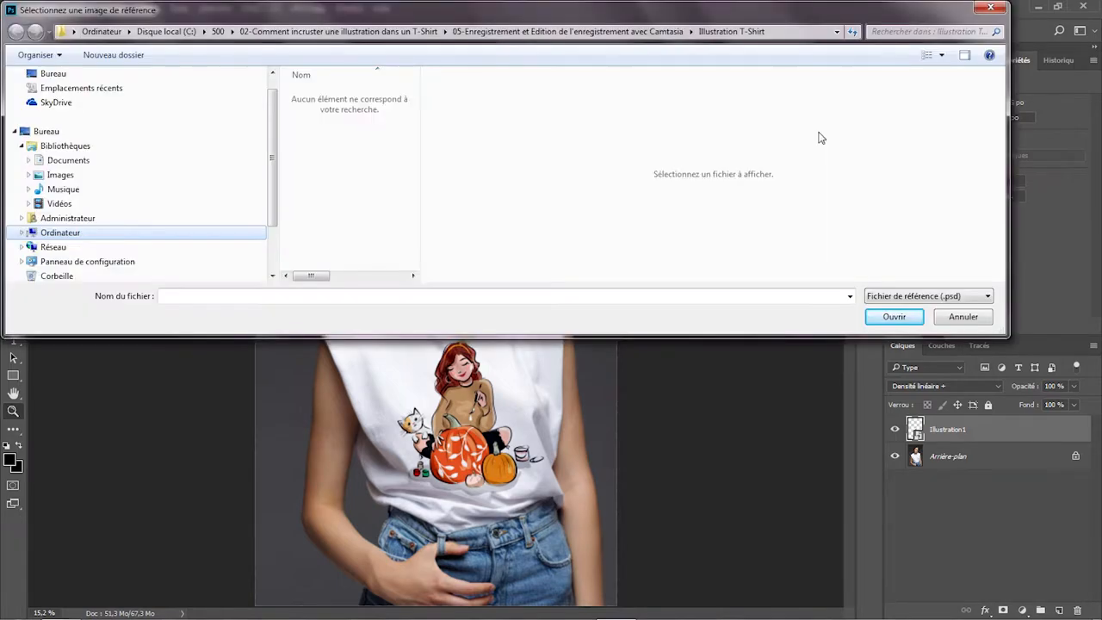
{"action": "left_click", "coordinate": [611, 33]}
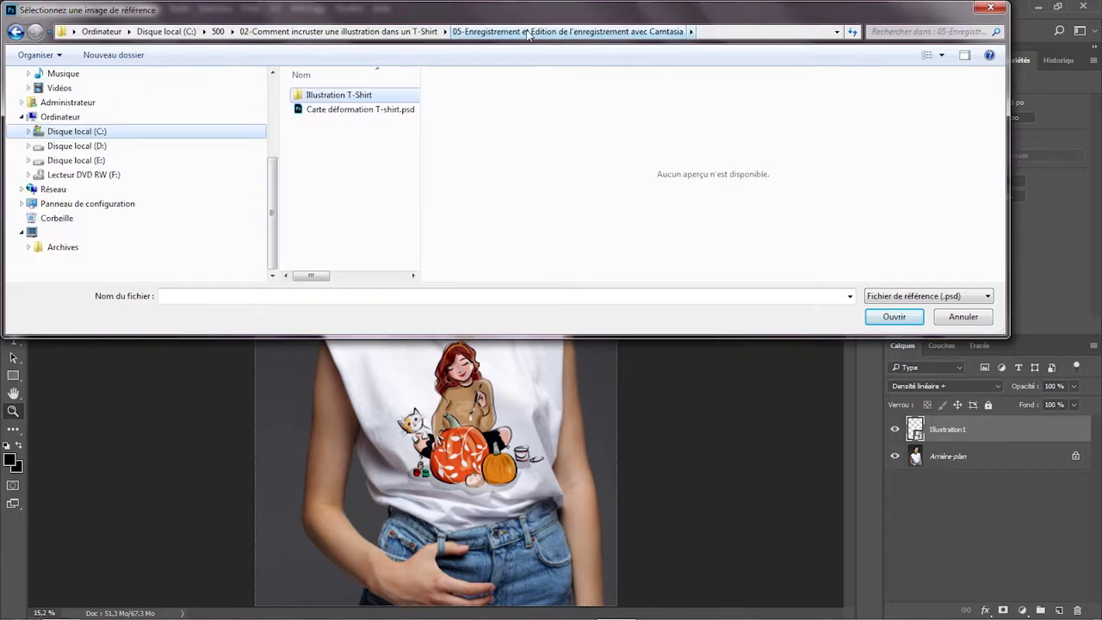
{"action": "left_click", "coordinate": [368, 110]}
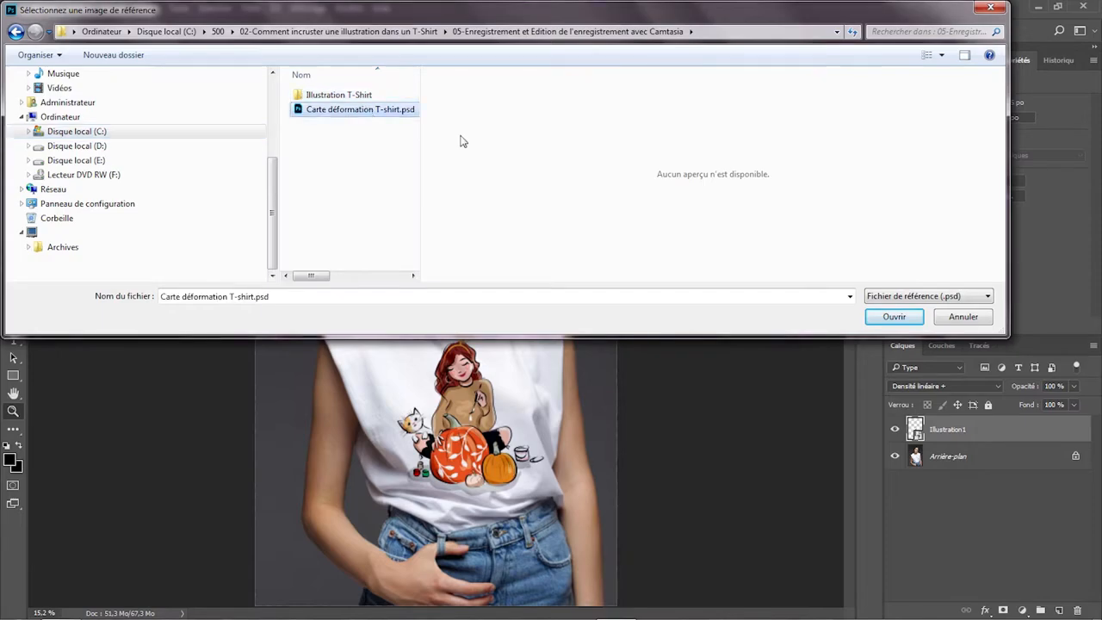
{"action": "left_click", "coordinate": [891, 317]}
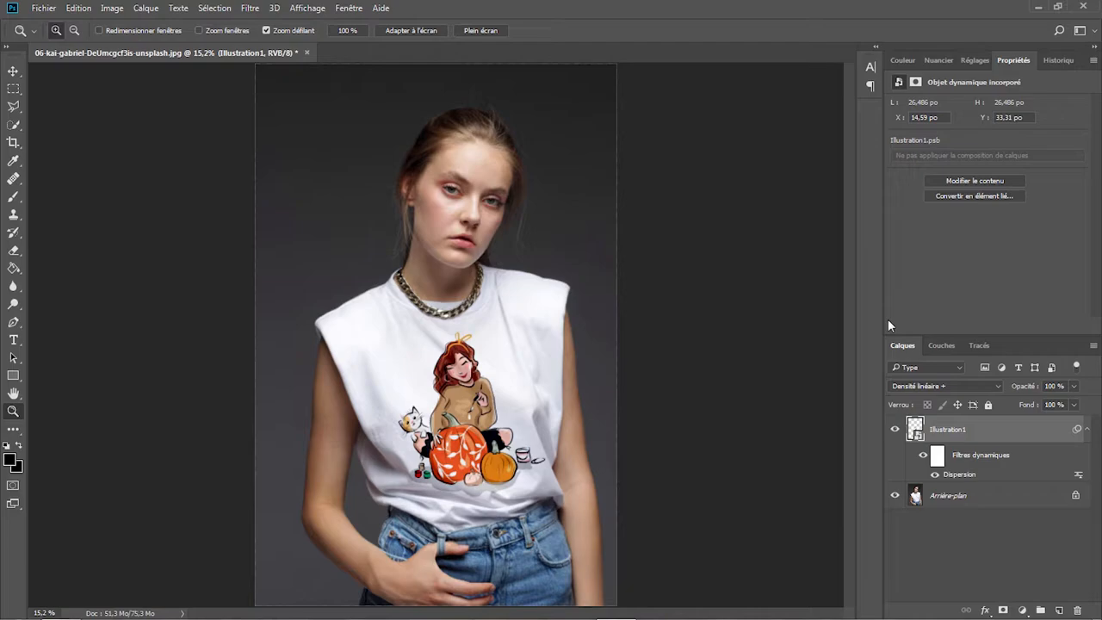
- Set the Dispersion filter's horizontal and vertical scales to 5, reusing Carte déformation T-shirt.psd as the reference image
{"action": "double_click", "coordinate": [963, 475]}
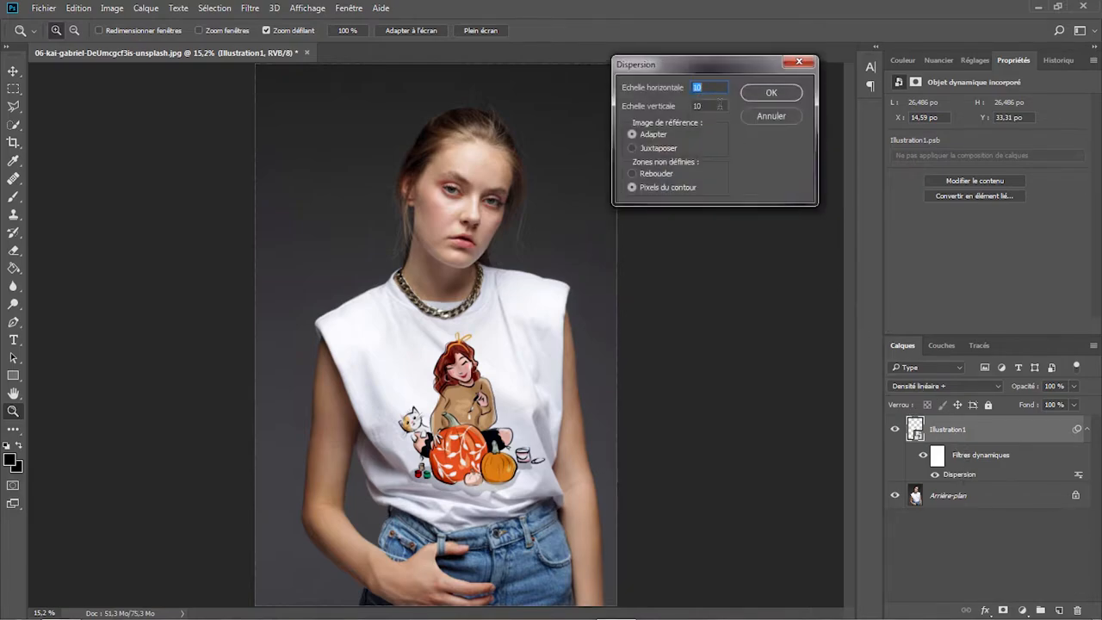
{"action": "type", "text": "5"}
{"action": "key", "text": "Tab"}
{"action": "type", "text": "5"}
{"action": "left_click", "coordinate": [772, 92]}
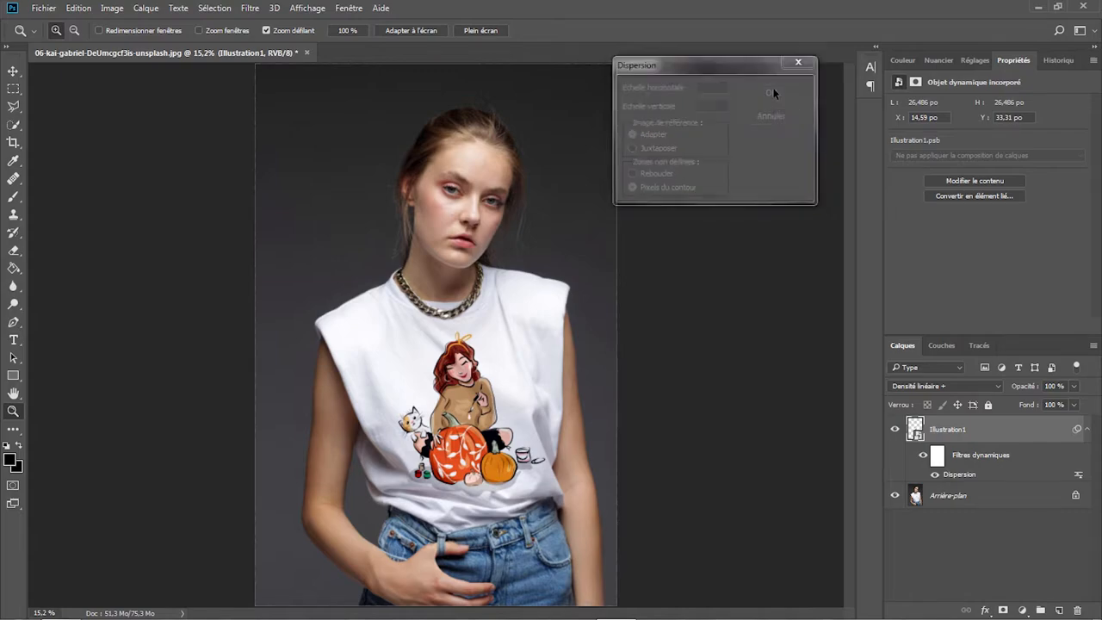
{"action": "left_click", "coordinate": [364, 113]}
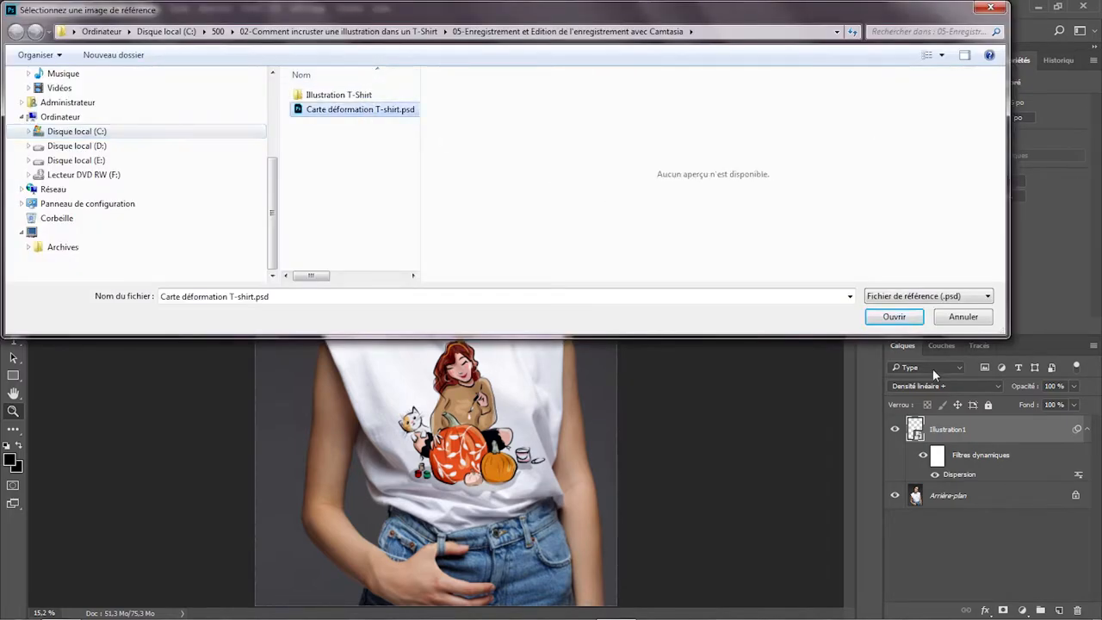
{"action": "left_click", "coordinate": [897, 321]}
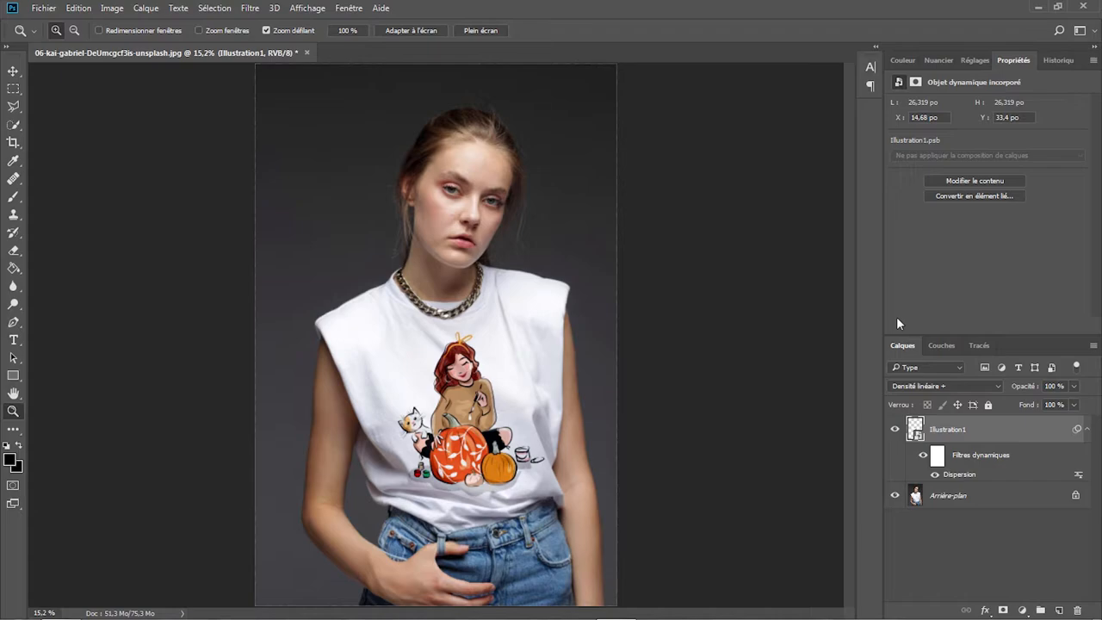
- Move the Illustration1 artwork slightly up on the T-shirt to about X 2011.5 px, Y 3286.5 px
{"action": "key", "text": "ctrl+t"}
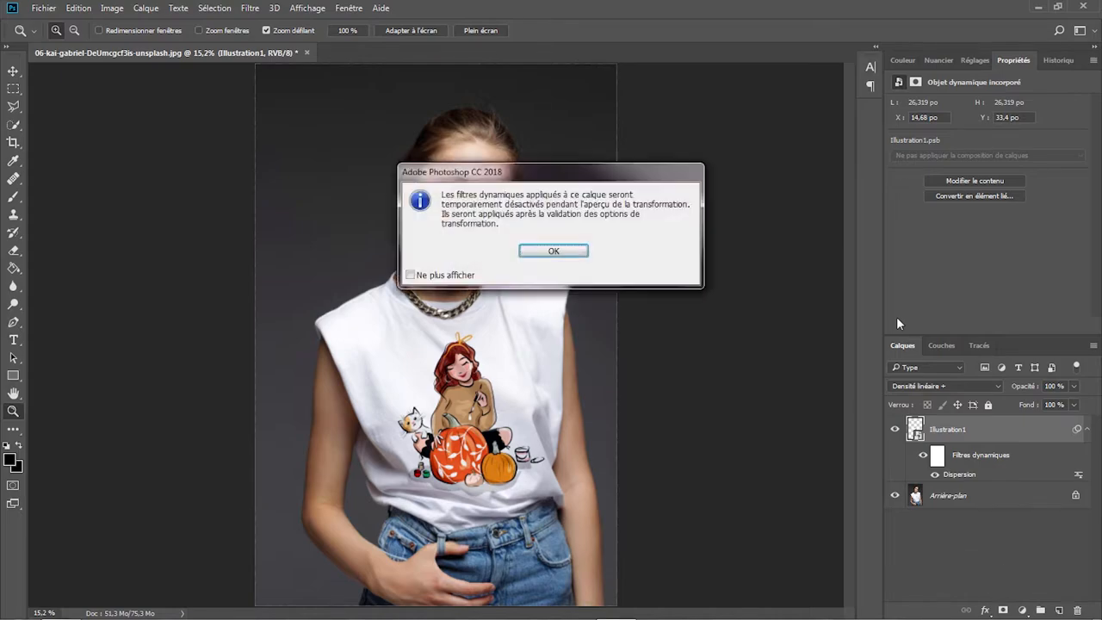
{"action": "left_click", "coordinate": [558, 251]}
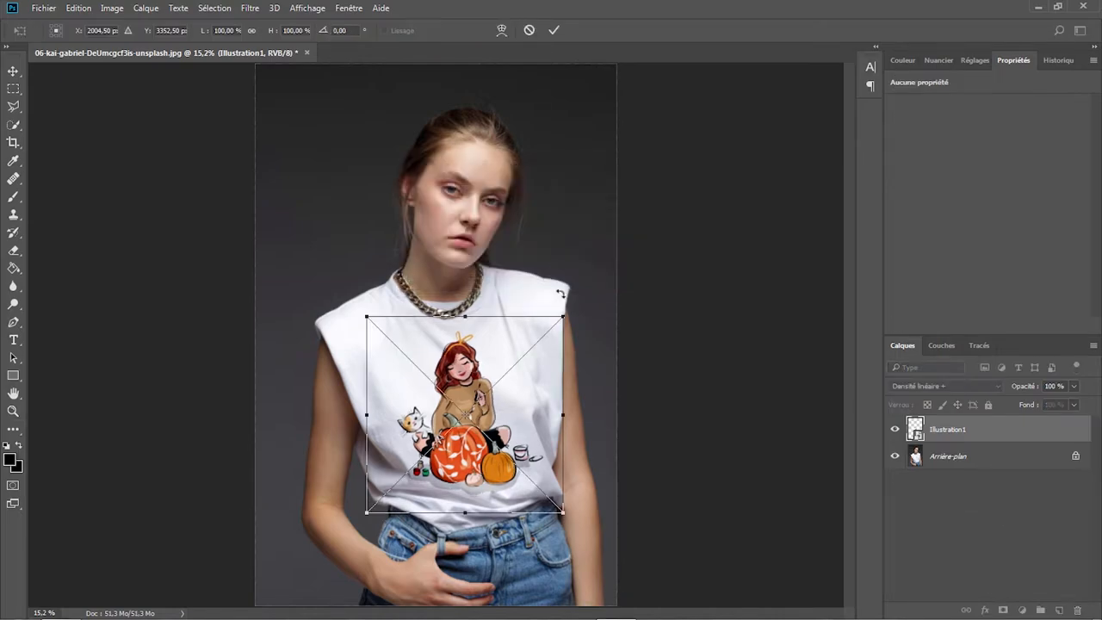
{"action": "left_click_drag", "start_coordinate": [509, 353], "coordinate": [509, 347]}
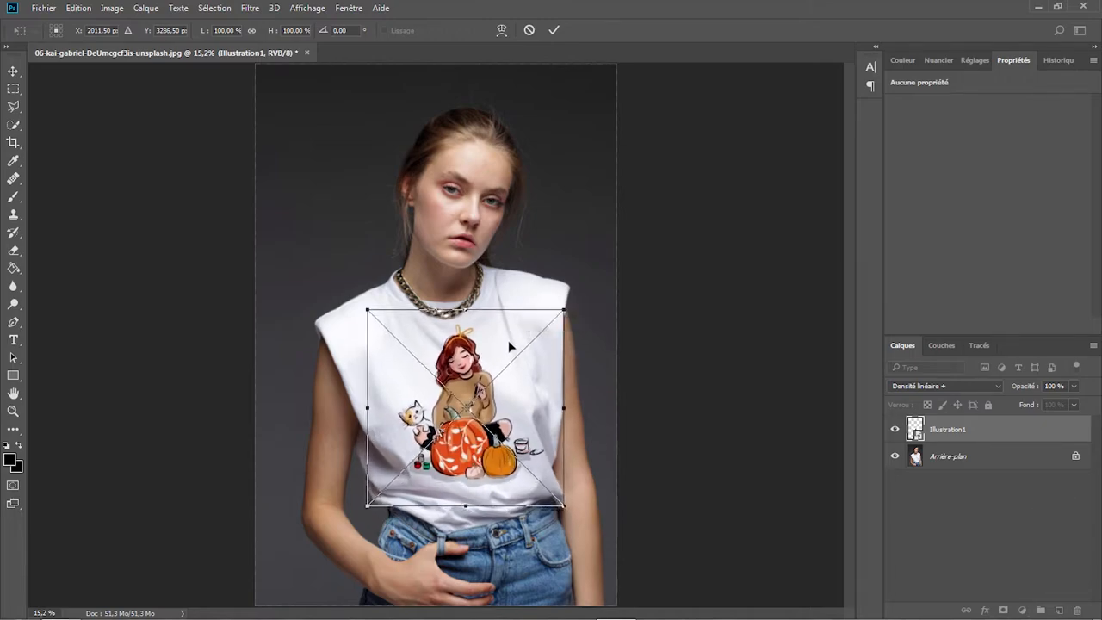
{"action": "key", "text": "Return"}
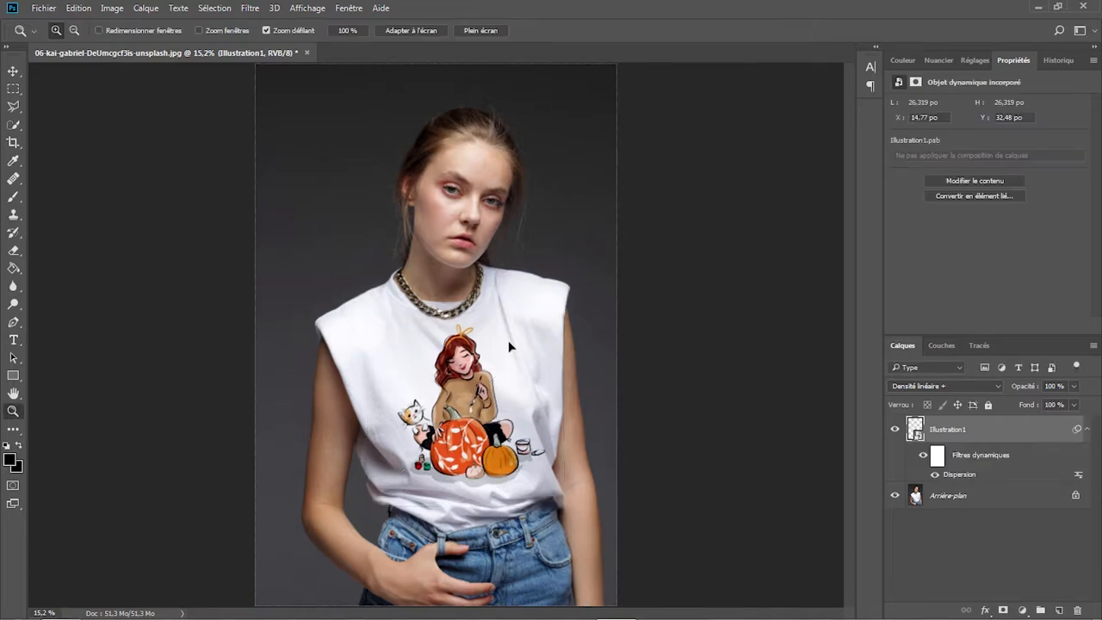
- In Illustration1's blending options, split the underlying layer's white slider to 245 / 255
{"action": "right_click", "coordinate": [1002, 432]}
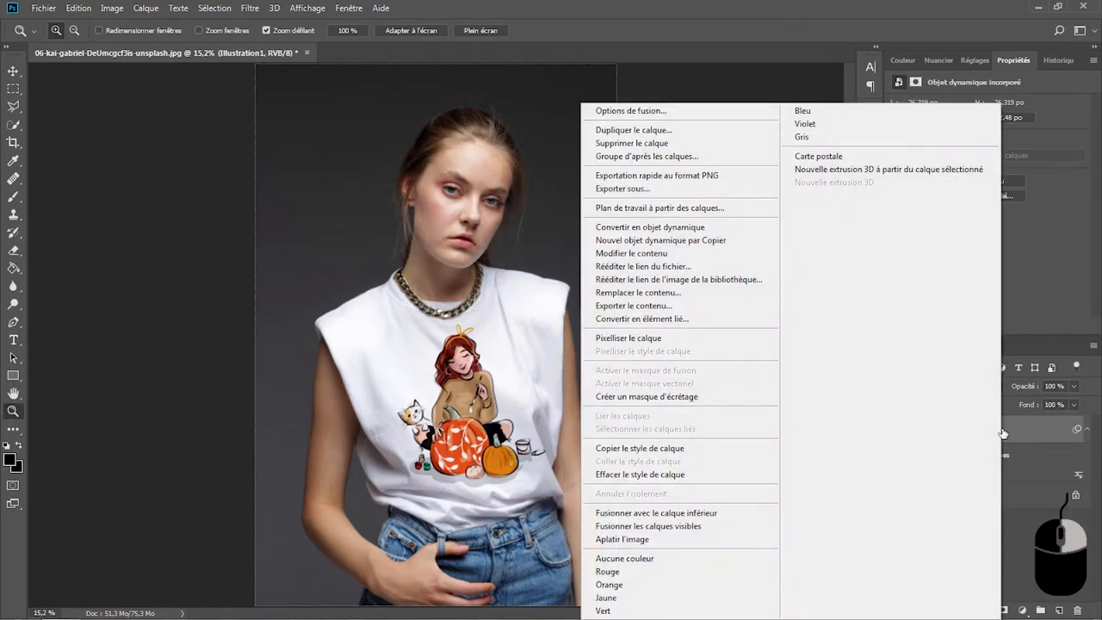
{"action": "left_click", "coordinate": [659, 111]}
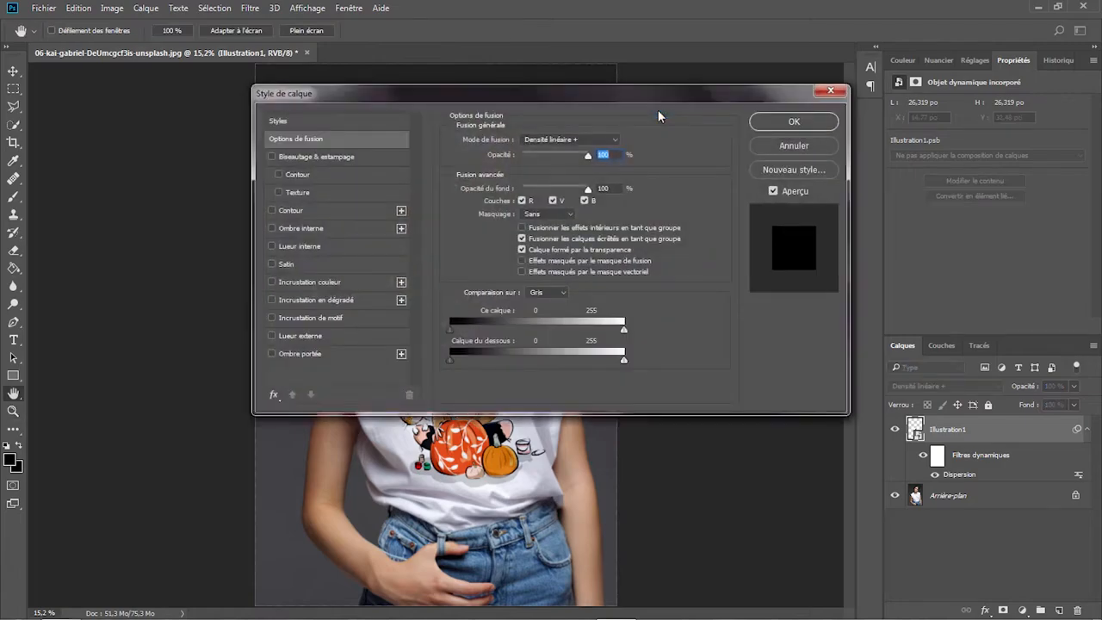
{"action": "left_click_drag", "start_coordinate": [535, 95], "coordinate": [824, 9]}
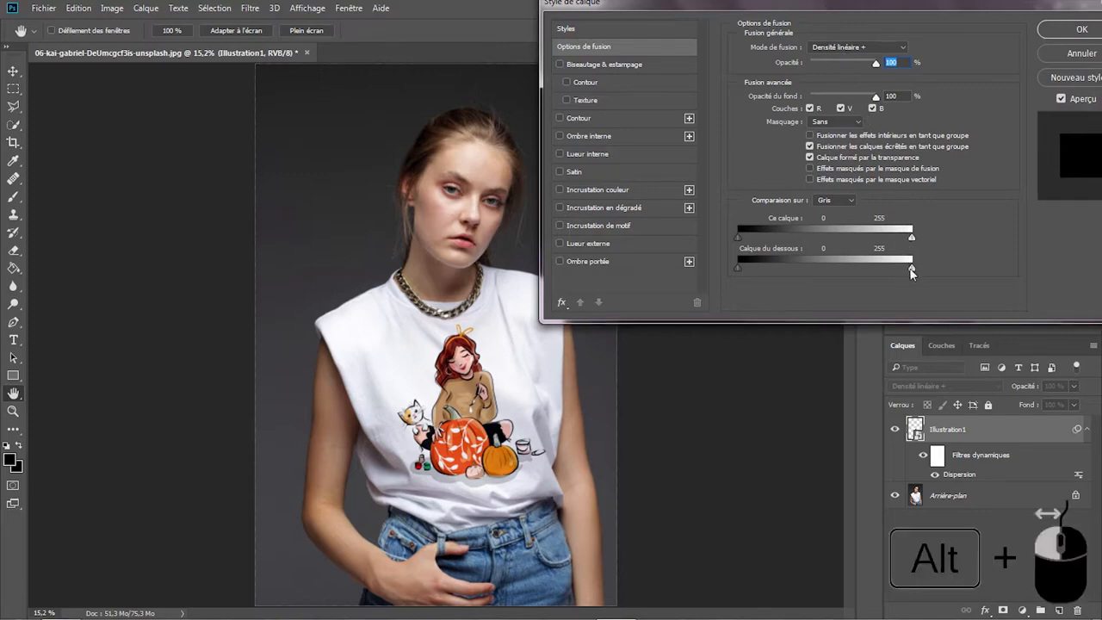
{"action": "left_click_drag", "start_coordinate": [912, 270], "coordinate": [906, 275]}
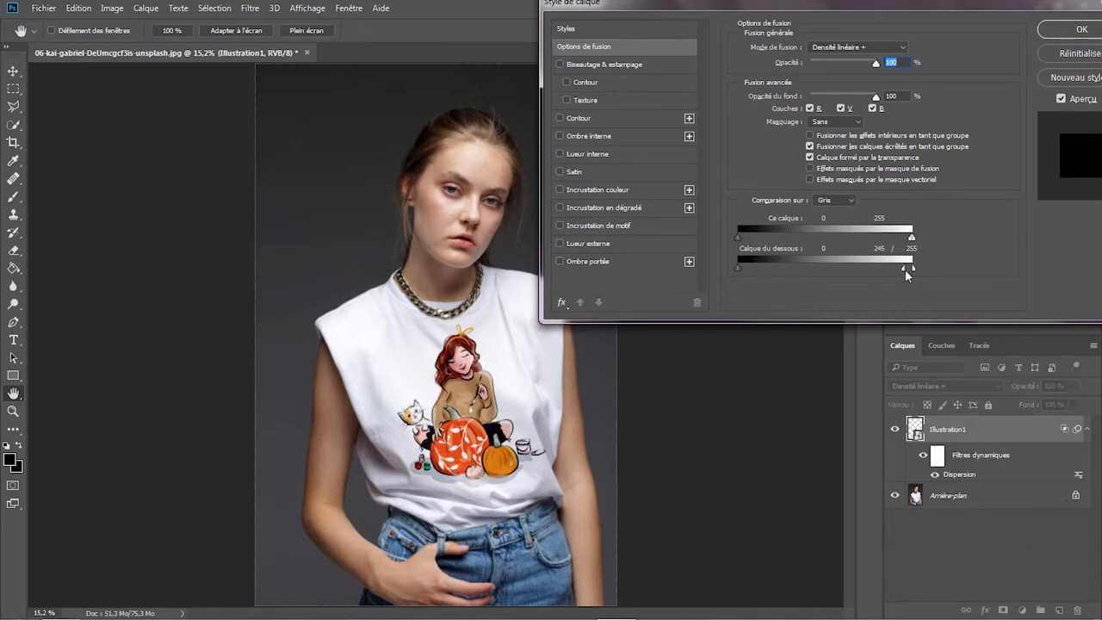
{"action": "left_click", "coordinate": [1078, 31]}
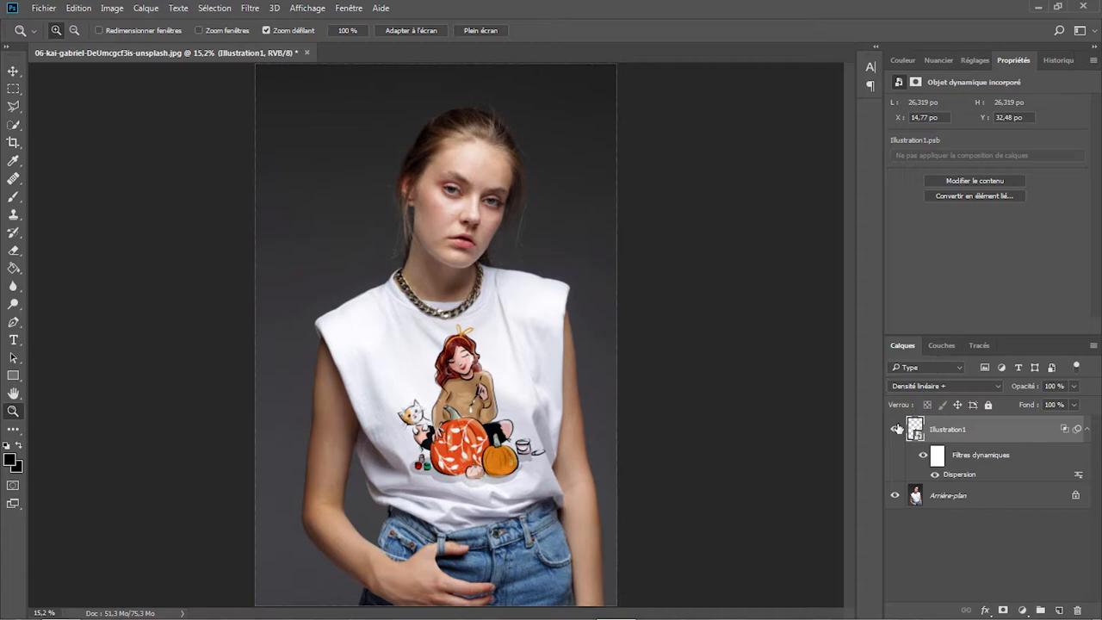
- Compare the T-shirt with and without the illustration, leaving the Illustration1 layer hidden
{"action": "left_click", "coordinate": [894, 429]}
{"action": "left_click", "coordinate": [894, 429]}
{"action": "left_click", "coordinate": [895, 429]}
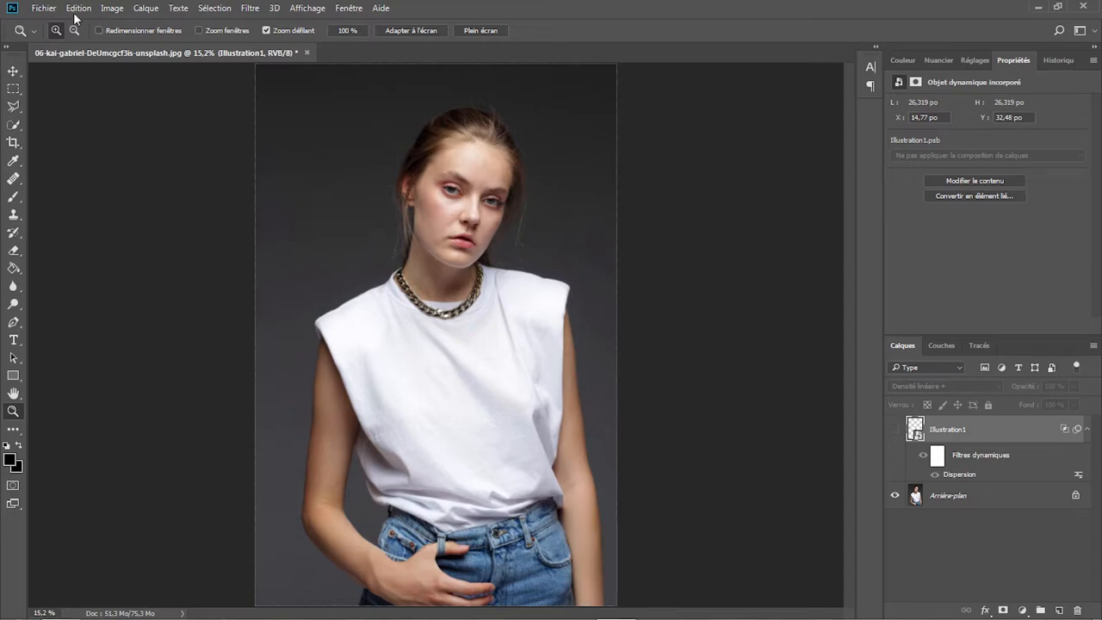
- Place 05-butterfly-7402310.svg from the Illustration T-Shirt folder as an embedded image
{"action": "left_click", "coordinate": [45, 9]}
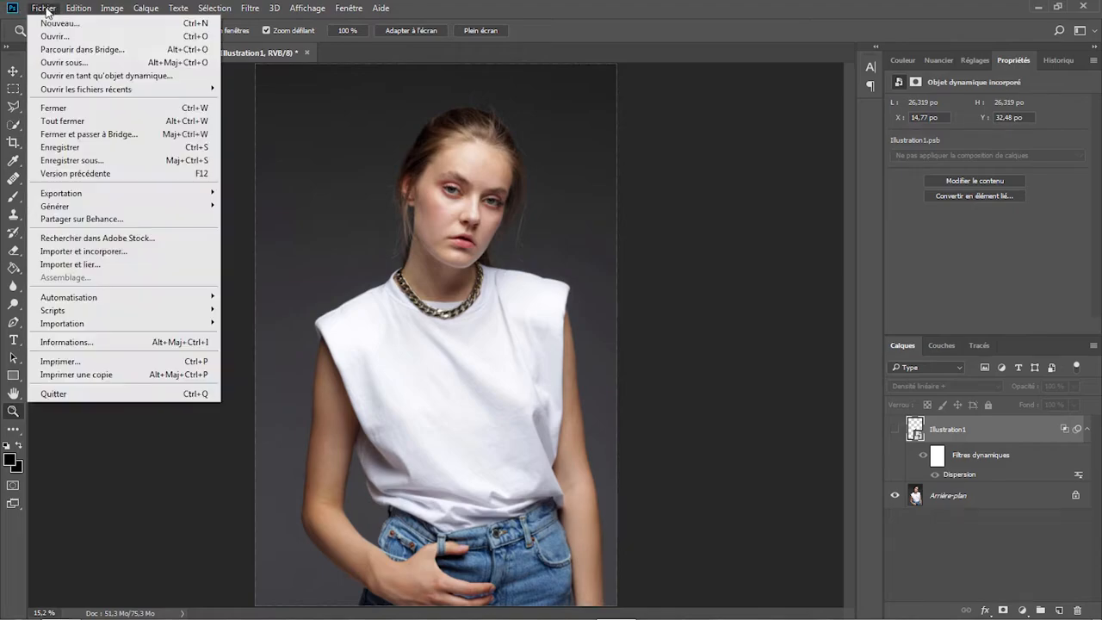
{"action": "left_click", "coordinate": [104, 252]}
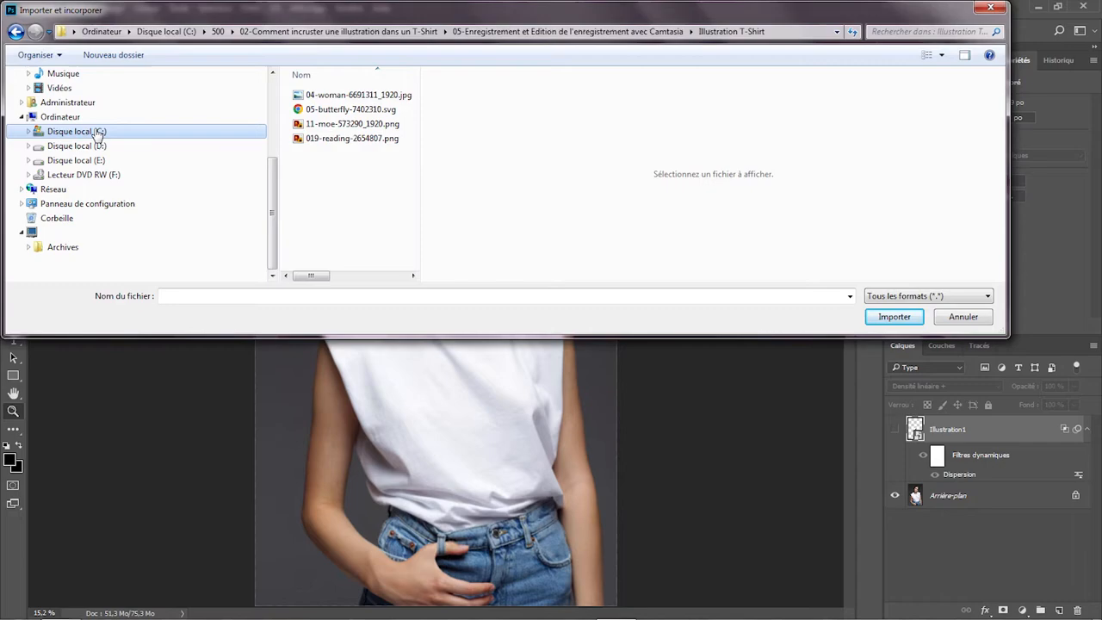
{"action": "left_click", "coordinate": [340, 110]}
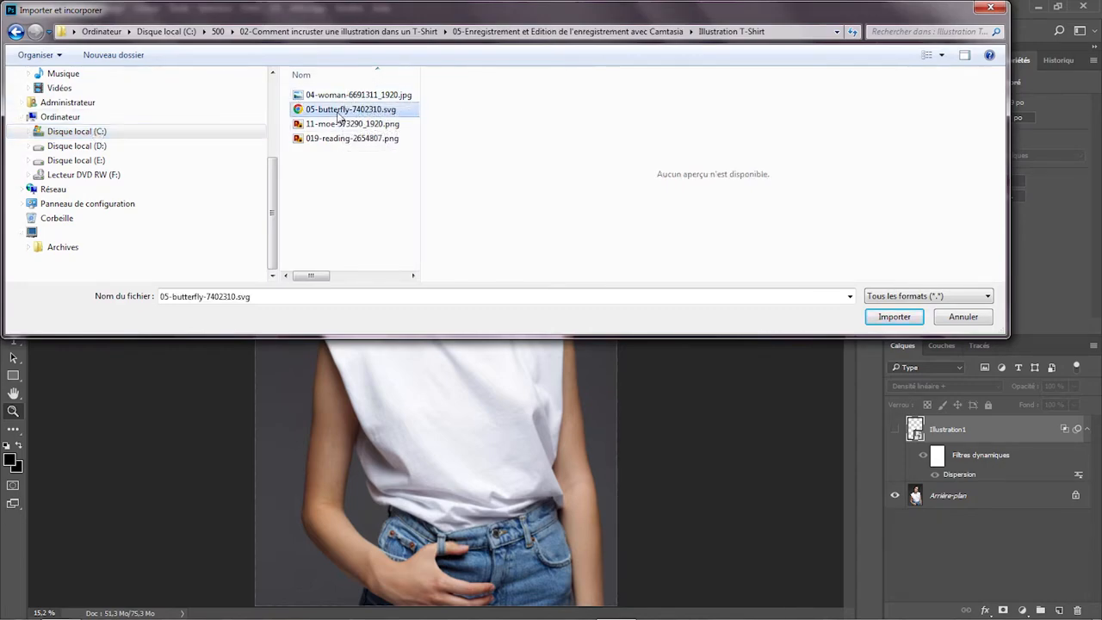
{"action": "left_click", "coordinate": [879, 318]}
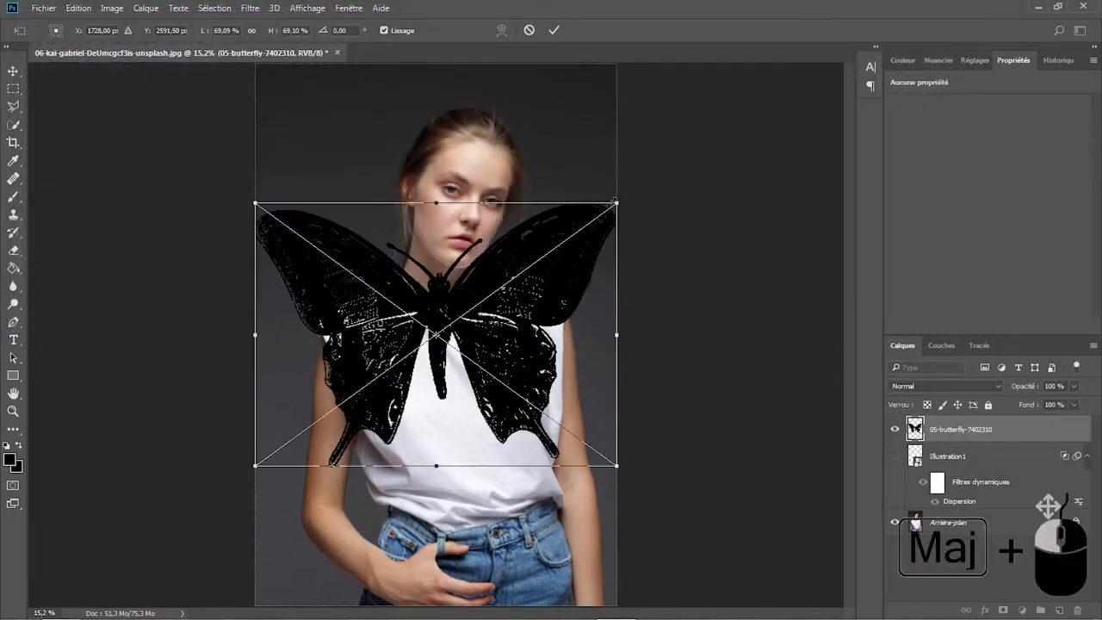
- Position the placed butterfly on the T-shirt's chest, scaled to about 32% and rotated about -5°
{"action": "left_click_drag", "start_coordinate": [615, 202], "coordinate": [441, 331]}
{"action": "left_click_drag", "start_coordinate": [365, 372], "coordinate": [477, 379]}
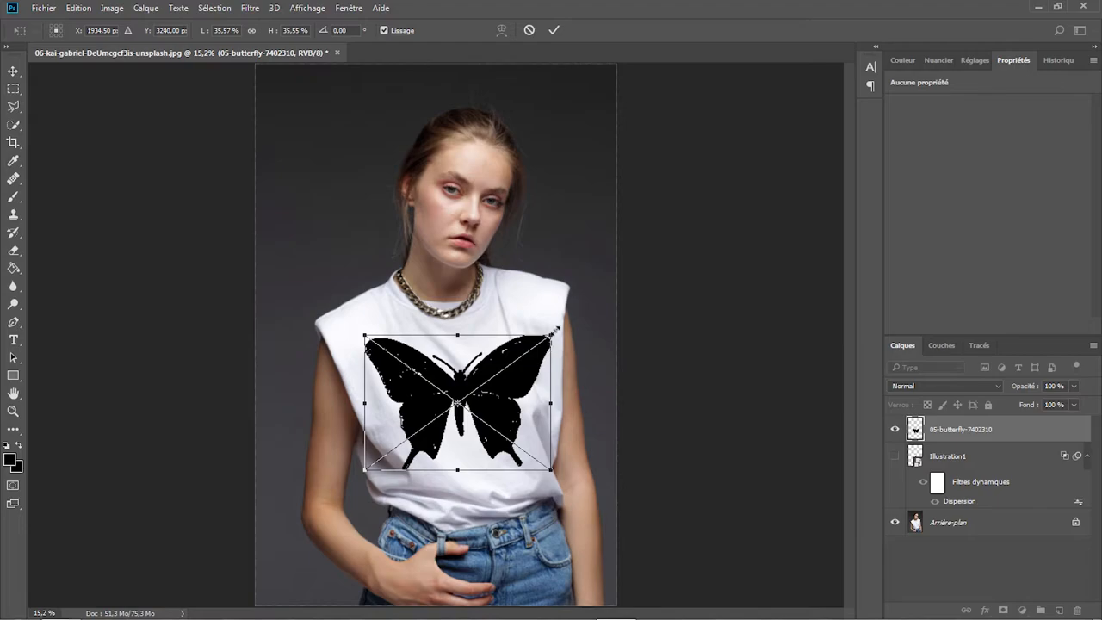
{"action": "left_click_drag", "start_coordinate": [559, 328], "coordinate": [534, 336]}
{"action": "left_click_drag", "start_coordinate": [488, 379], "coordinate": [488, 379]}
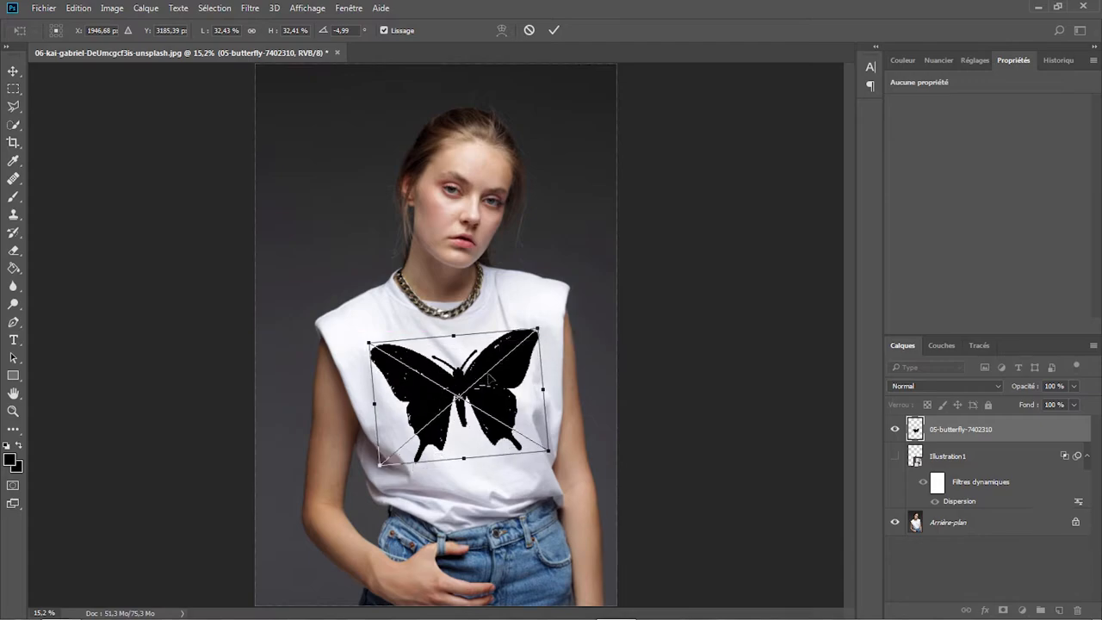
{"action": "key", "text": "Return"}
{"action": "key", "text": "z"}
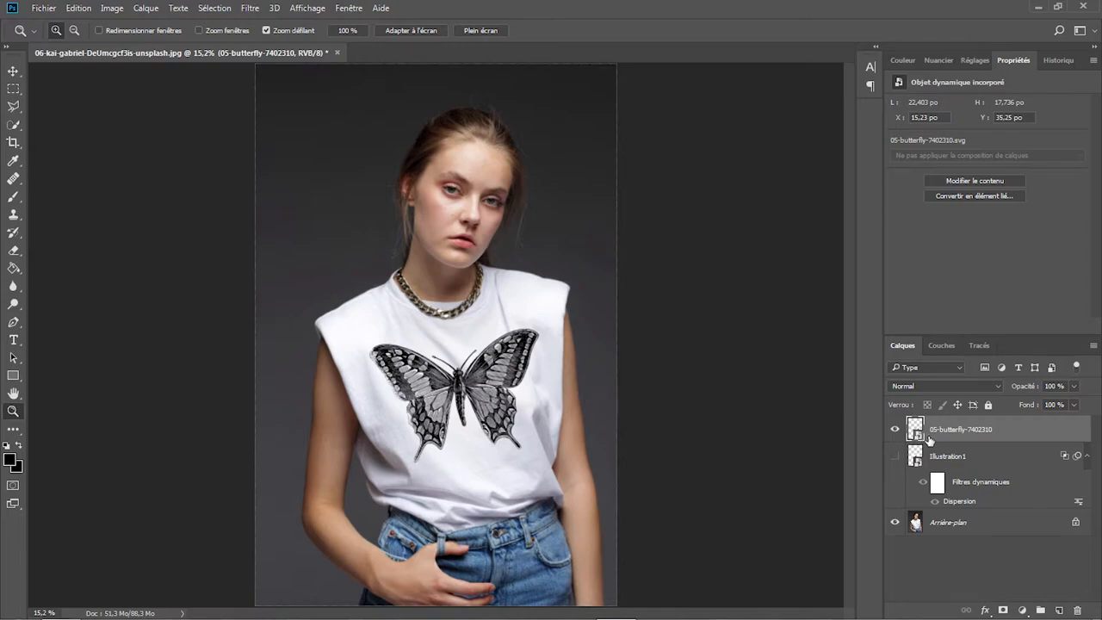
- Rename the butterfly layer as Illustration2 and convert it to a smart object
{"action": "double_click", "coordinate": [959, 429]}
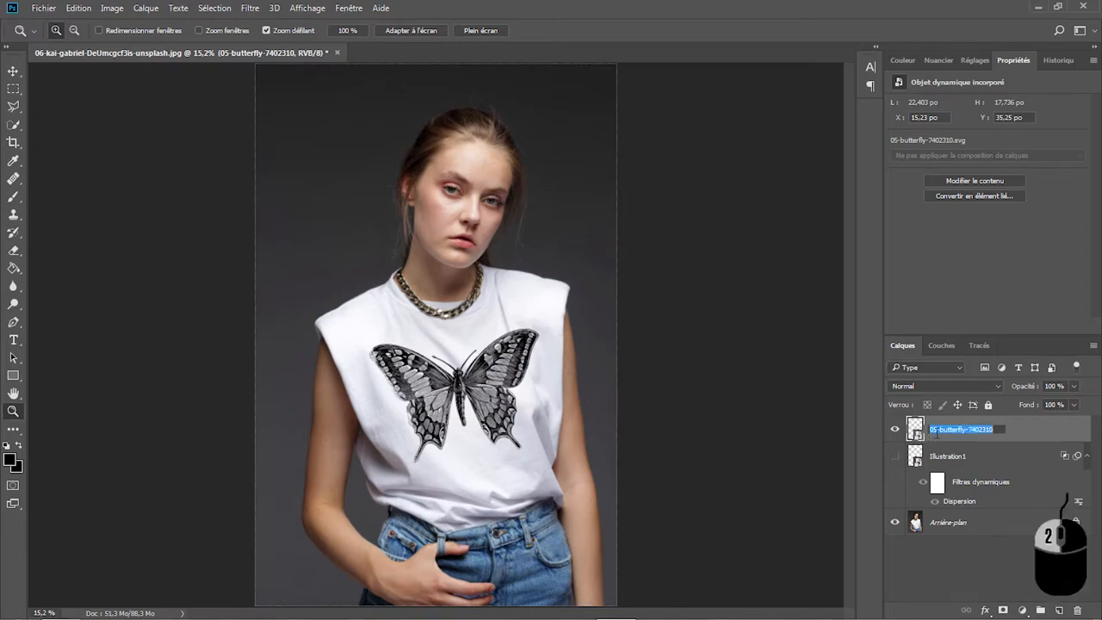
{"action": "key", "text": "BackSpace"}
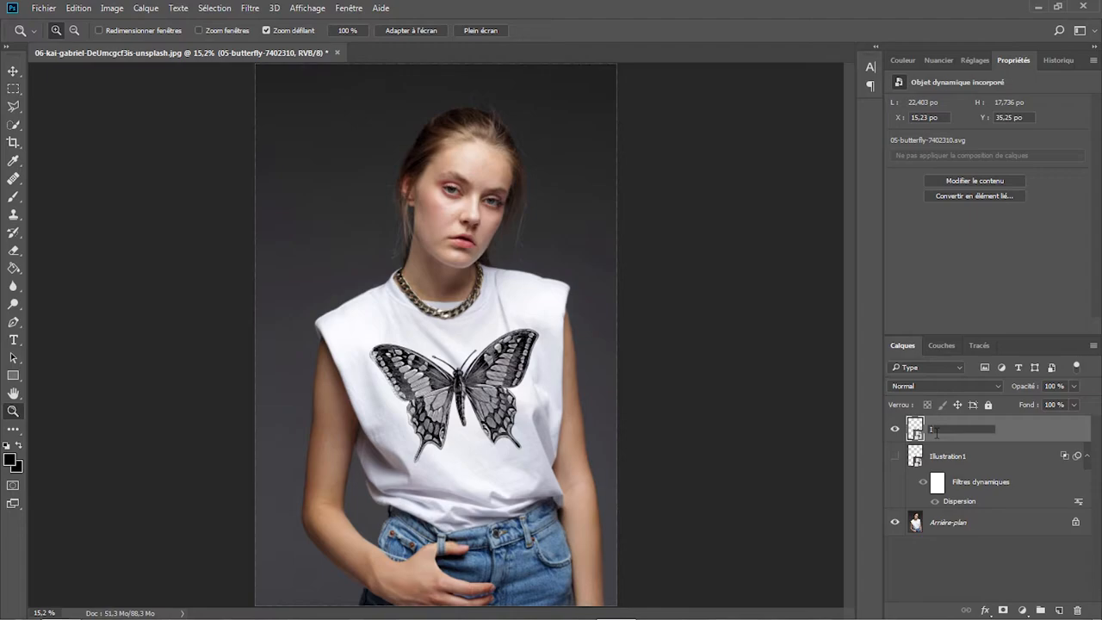
{"action": "type", "text": "Illustration2"}
{"action": "key", "text": "Return"}
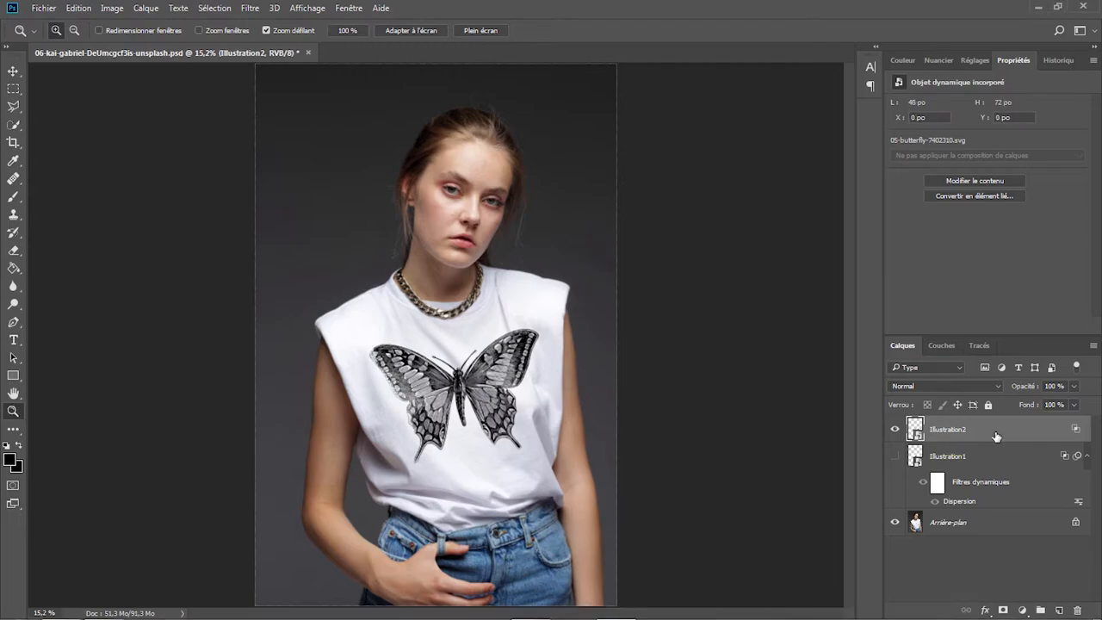
{"action": "right_click", "coordinate": [996, 436]}
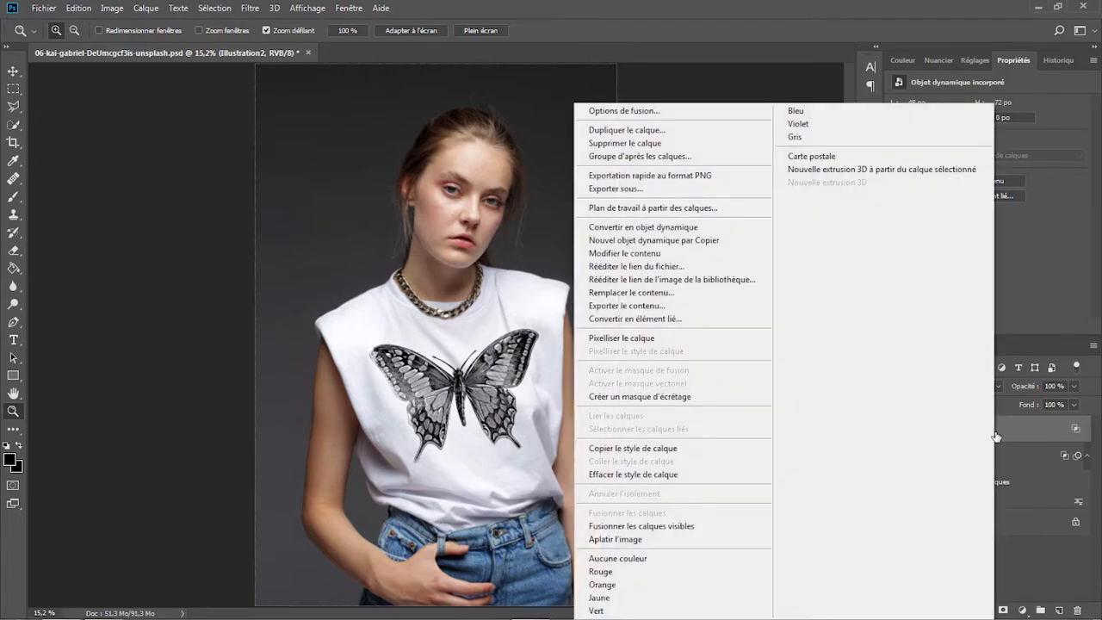
{"action": "left_click", "coordinate": [668, 228]}
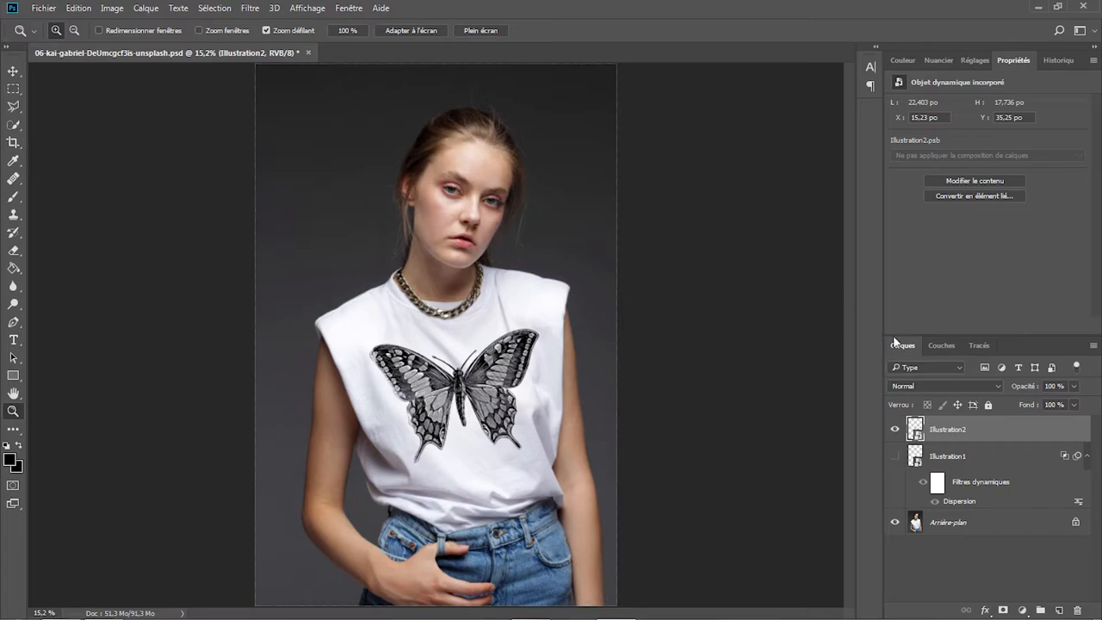
- Set Illustration2's blend mode to Densité linéaire + and apply a Dispersion filter with 5 for both scales, using Carte déformation T-shirt.psd
{"action": "left_click", "coordinate": [988, 386]}
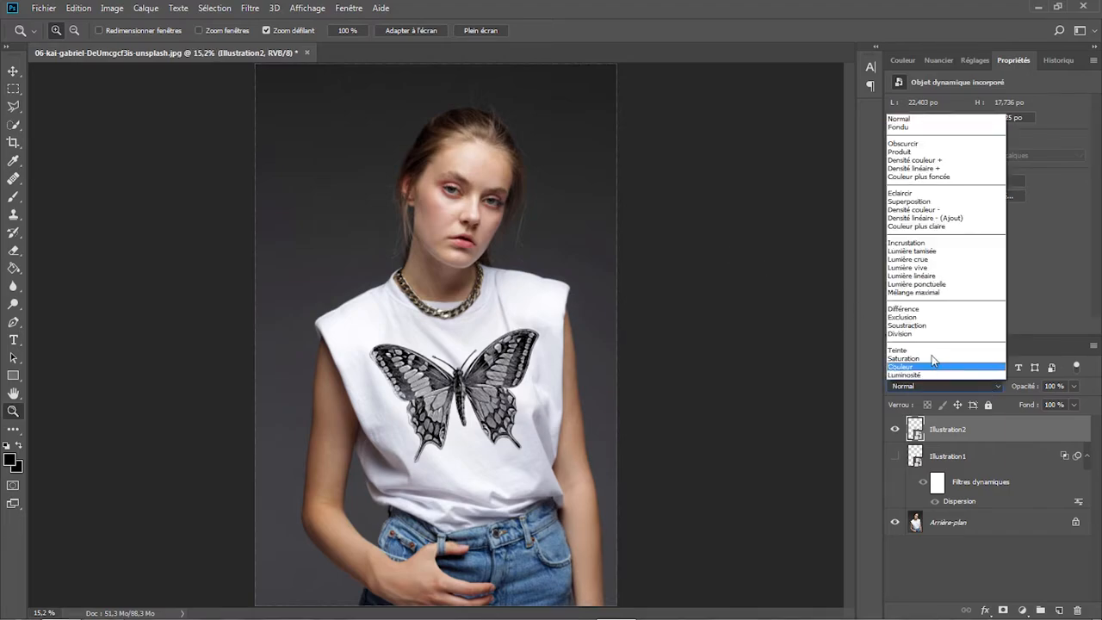
{"action": "left_click", "coordinate": [923, 168]}
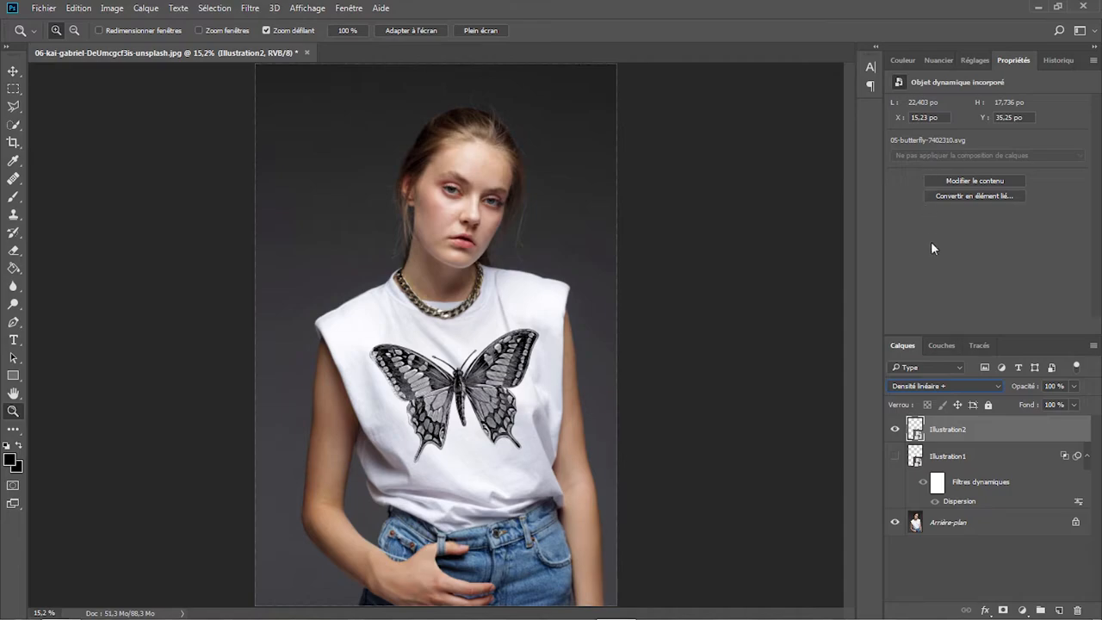
{"action": "left_click", "coordinate": [248, 9]}
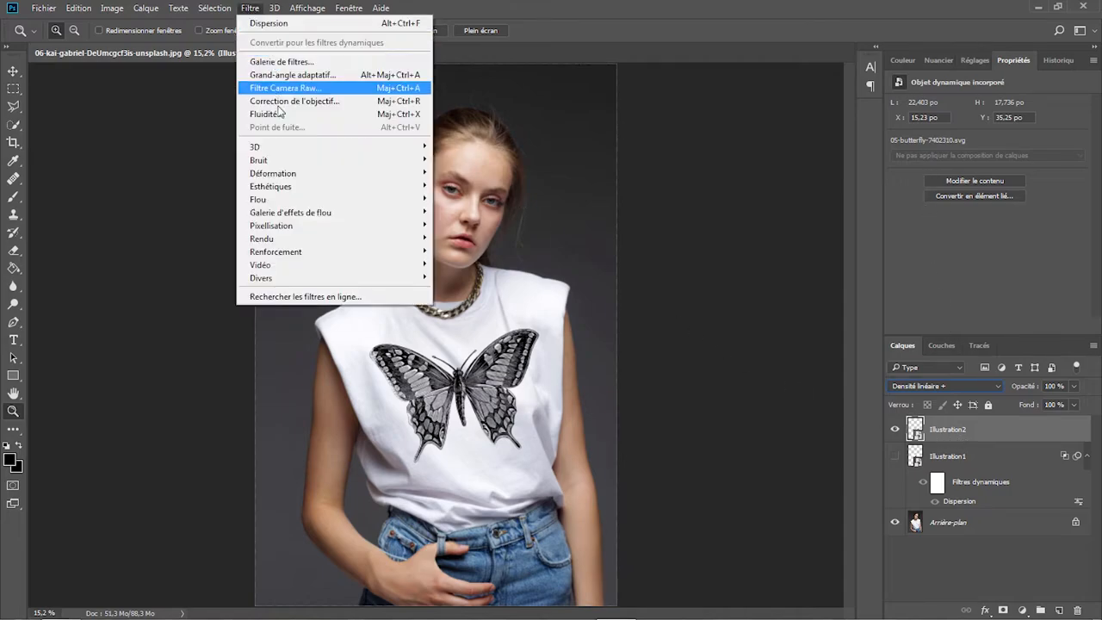
{"action": "mouse_move", "coordinate": [295, 175]}
{"action": "left_click", "coordinate": [465, 212]}
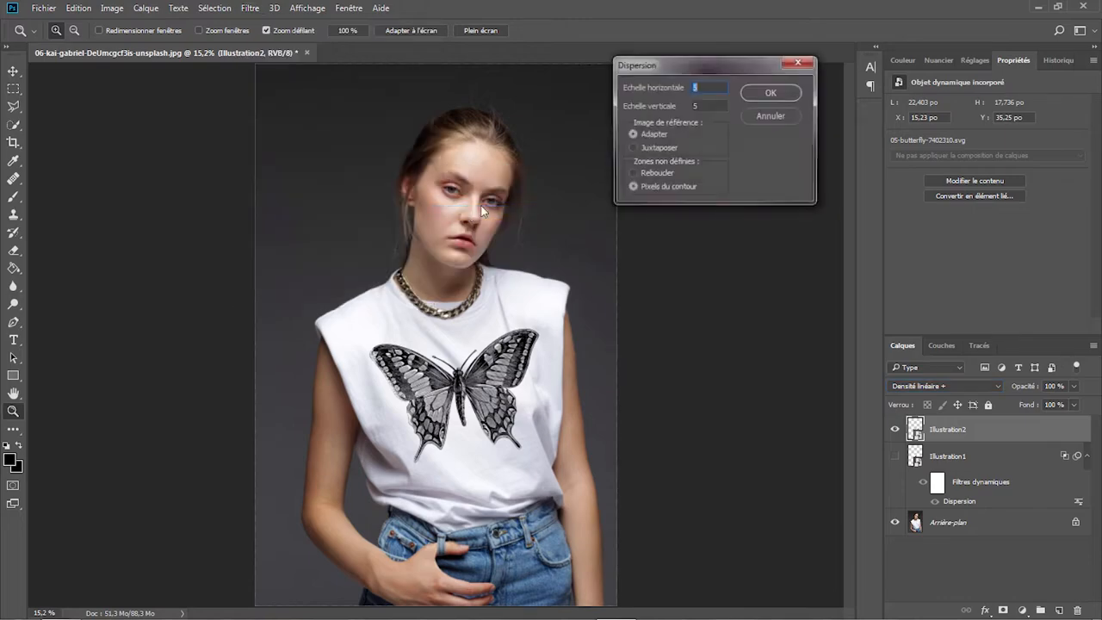
{"action": "left_click", "coordinate": [759, 95]}
{"action": "left_click", "coordinate": [617, 31]}
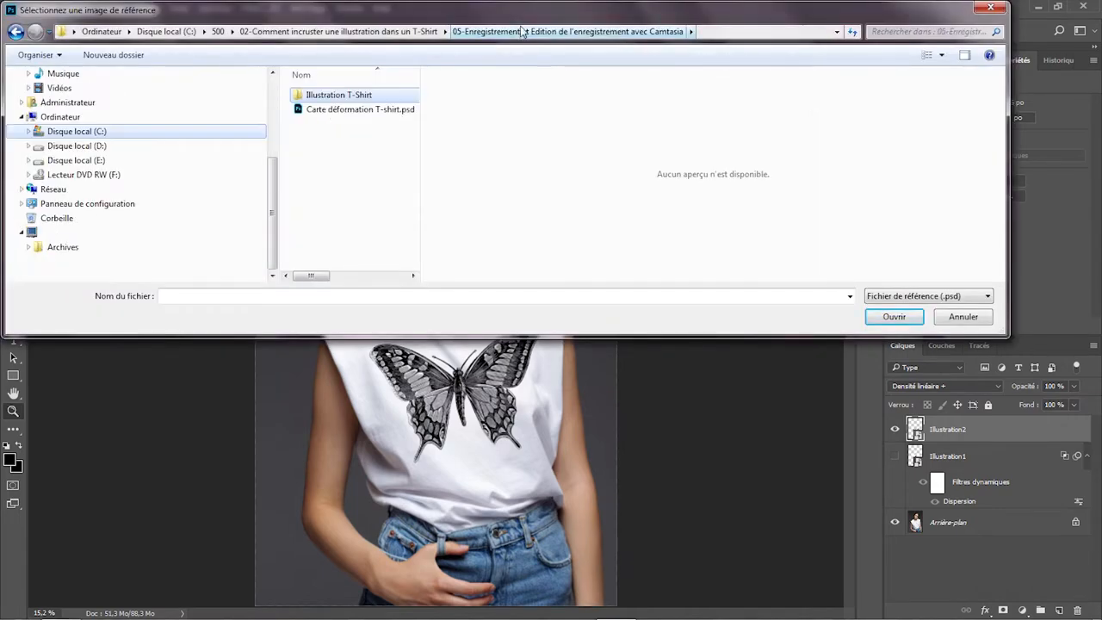
{"action": "left_click", "coordinate": [383, 110]}
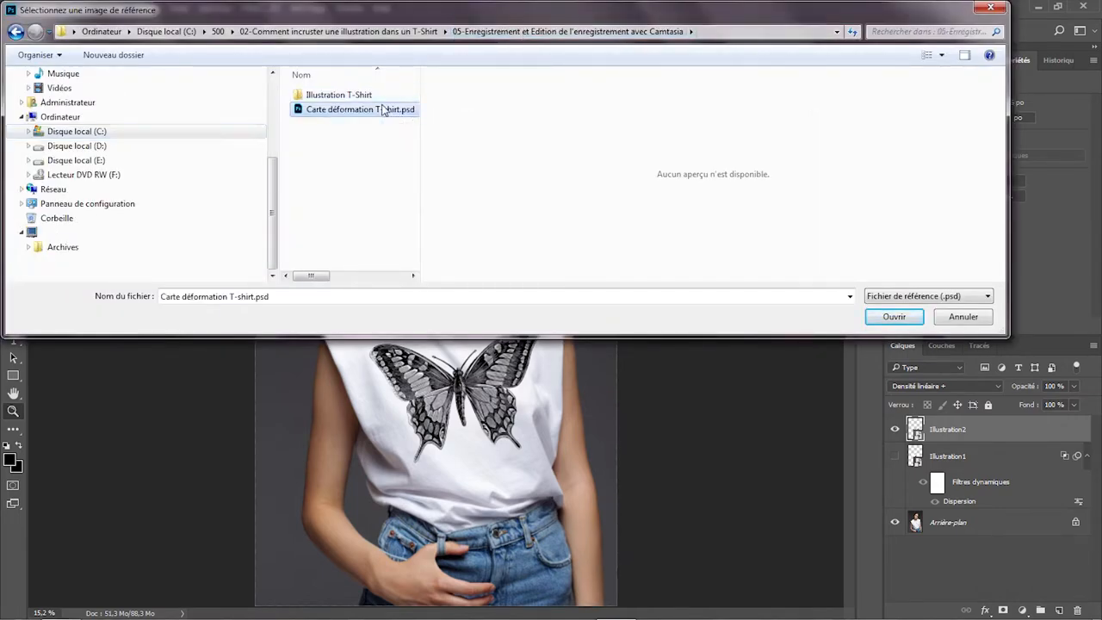
{"action": "left_click", "coordinate": [893, 317]}
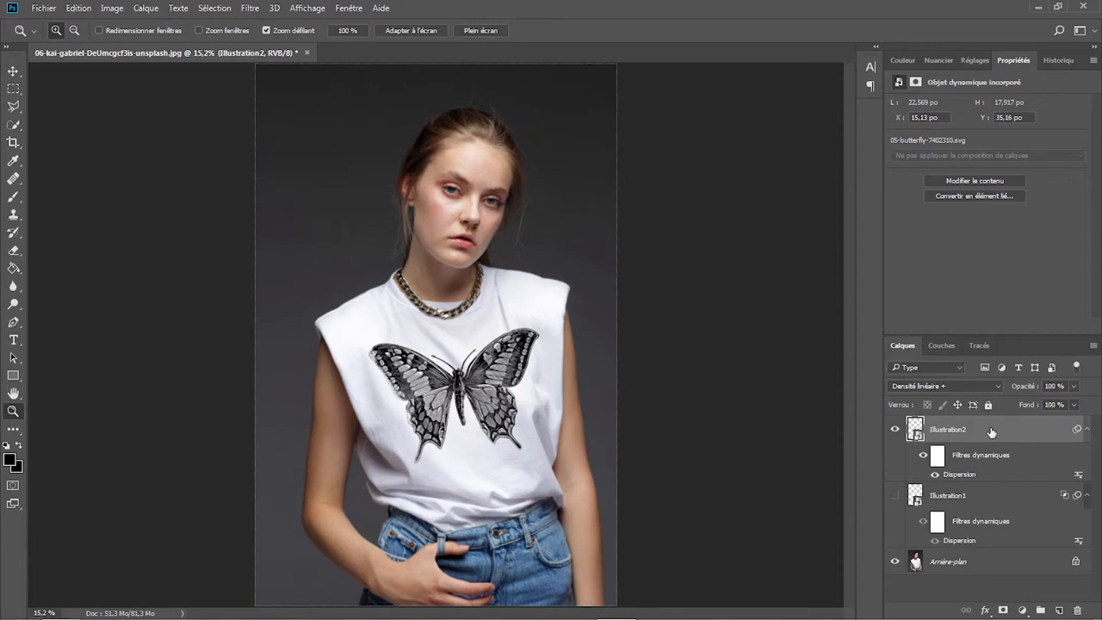
- Raise Illustration2's Dispersion filter to 10 for the horizontal and vertical scales, using Carte déformation T-shirt.psd as reference
{"action": "double_click", "coordinate": [963, 474]}
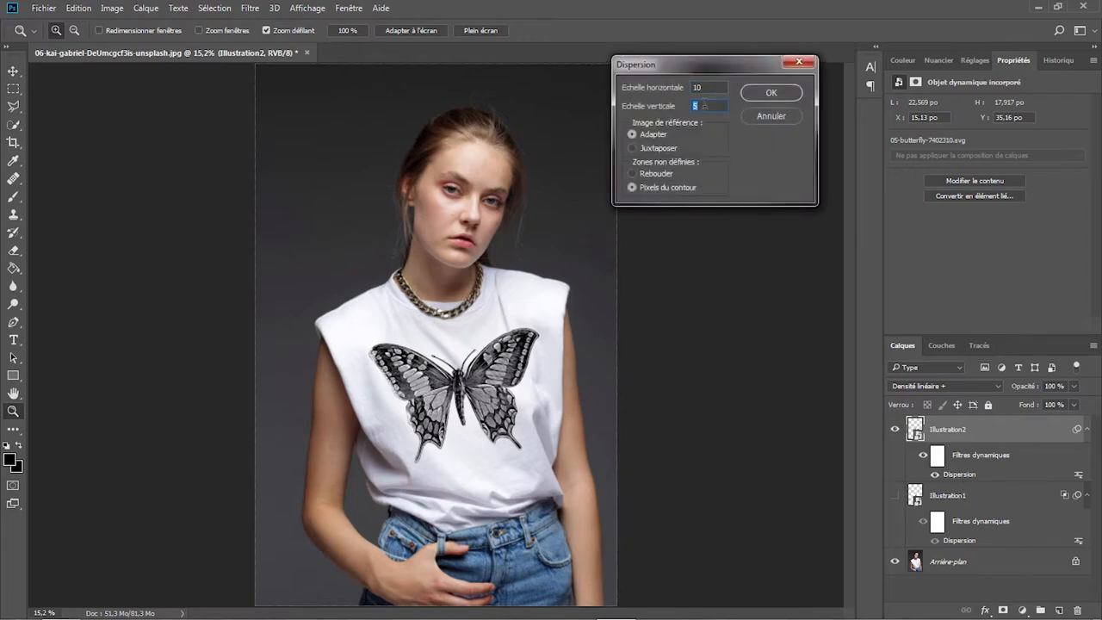
{"action": "left_click", "coordinate": [771, 93]}
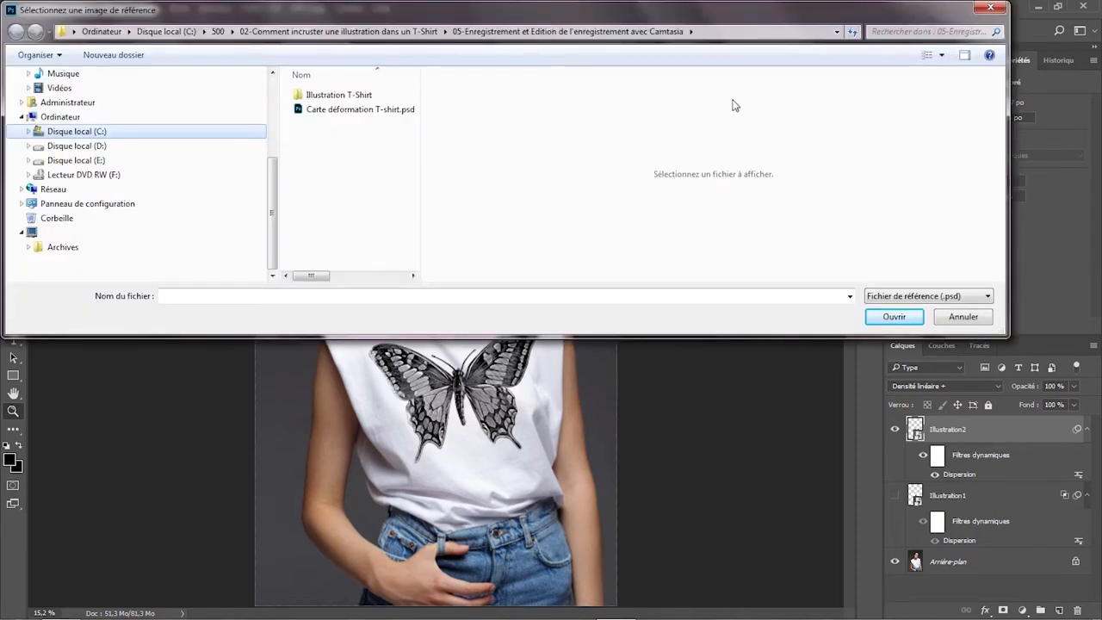
{"action": "left_click", "coordinate": [390, 110]}
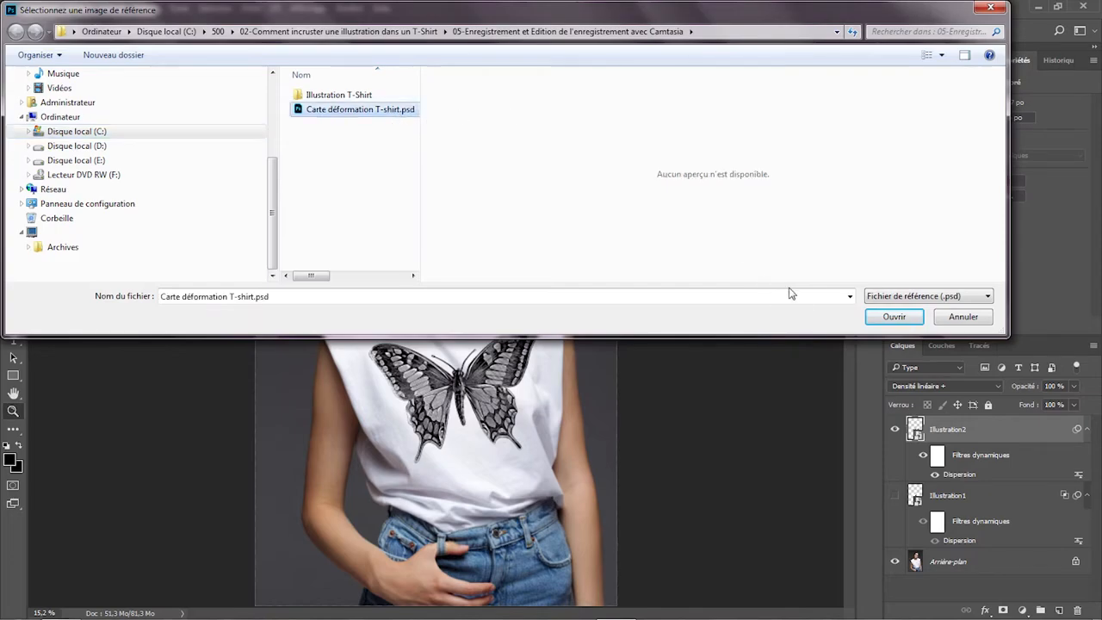
{"action": "left_click", "coordinate": [891, 321]}
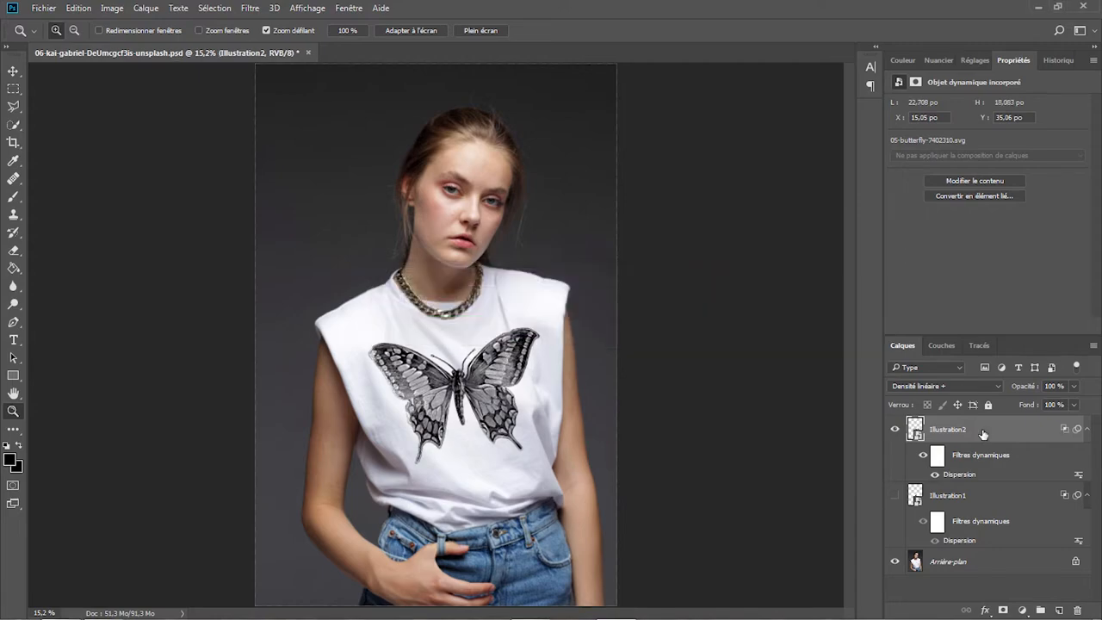
- Transform the butterfly on the T-shirt, scaling it slightly to about 32.4% wide and 32.6% high
{"action": "key", "text": "ctrl+t"}
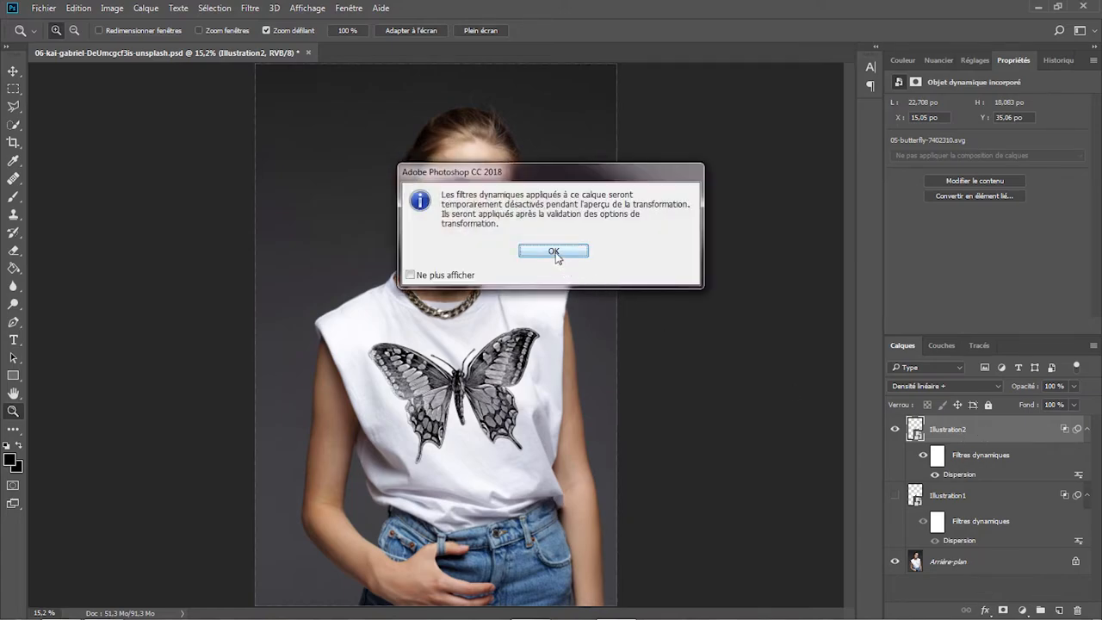
{"action": "left_click", "coordinate": [556, 253]}
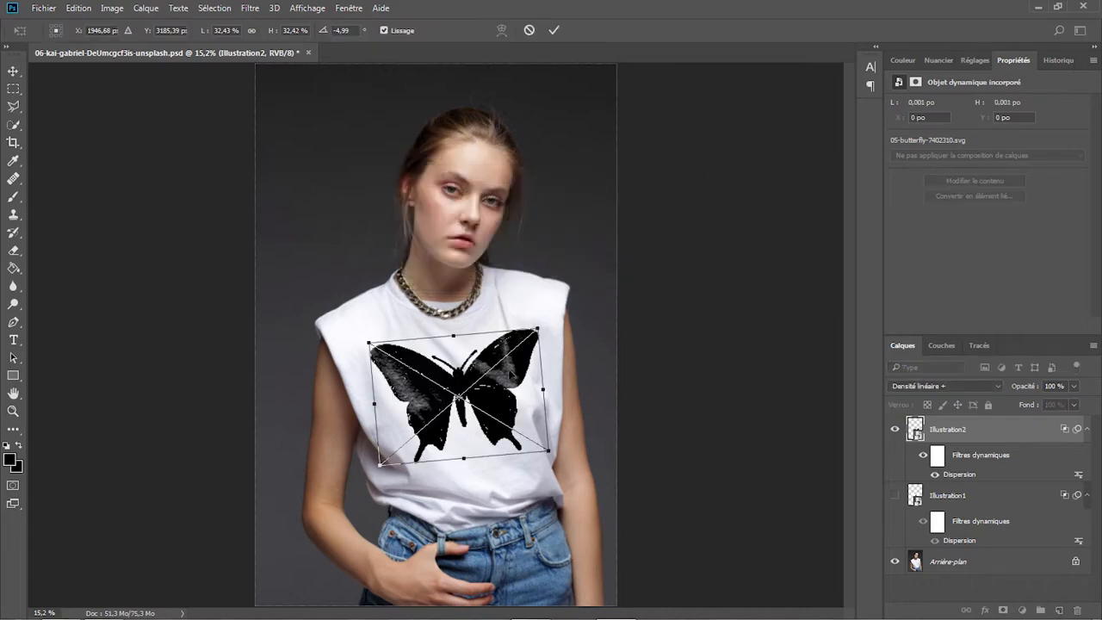
{"action": "left_click_drag", "start_coordinate": [537, 328], "coordinate": [541, 320]}
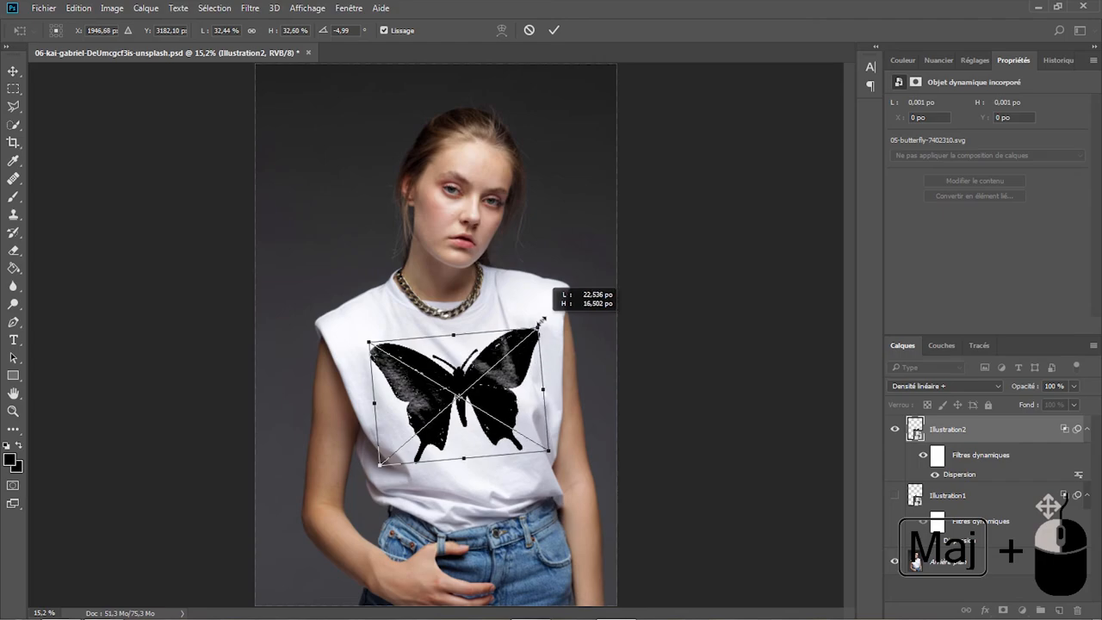
{"action": "key", "text": "Return"}
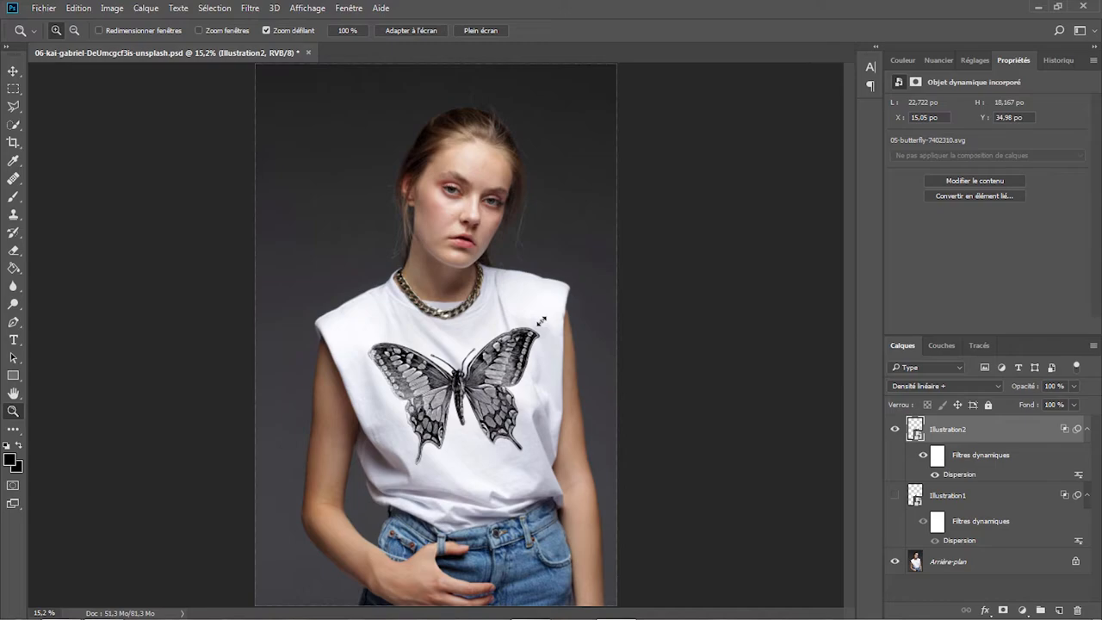
- In Illustration2's blending options, split the underlying layer's white slider to 245 / 255
{"action": "right_click", "coordinate": [1003, 430]}
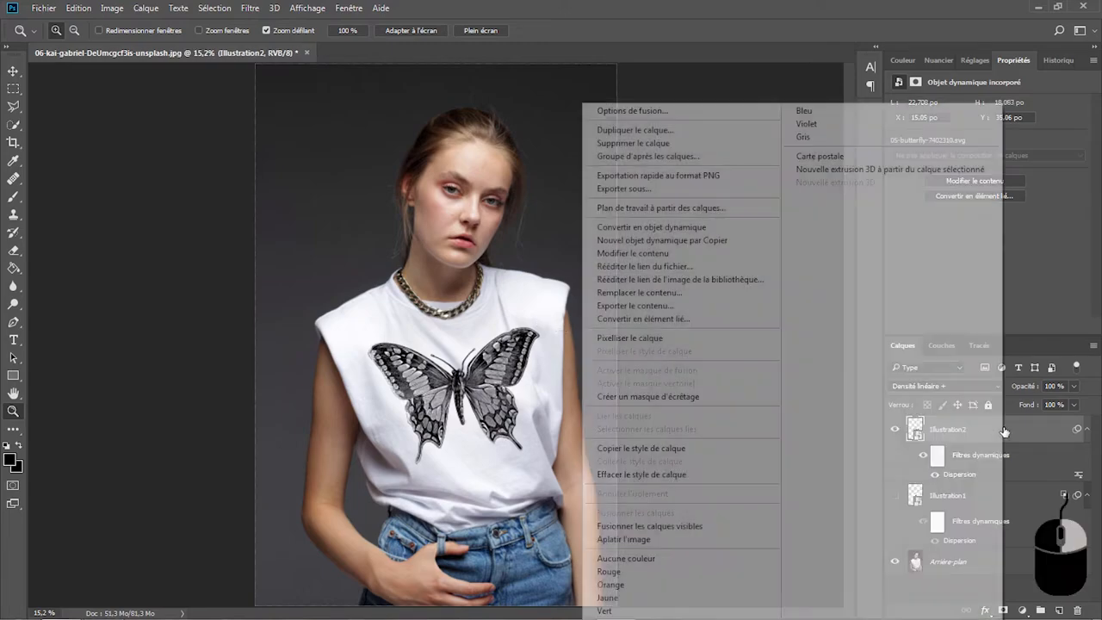
{"action": "left_click", "coordinate": [687, 111]}
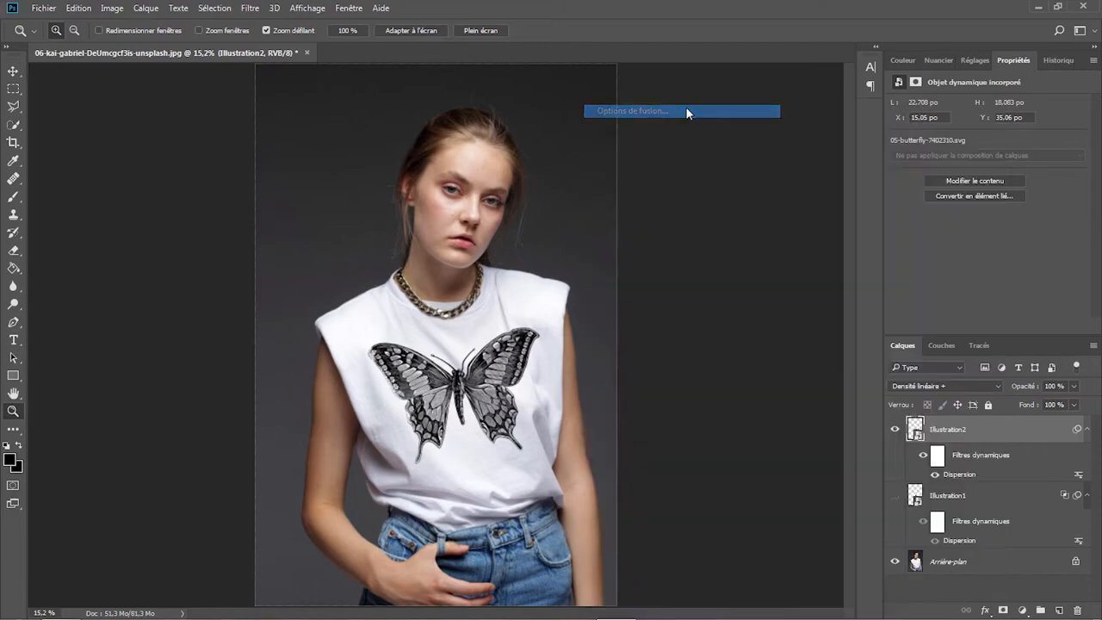
{"action": "left_click_drag", "start_coordinate": [658, 96], "coordinate": [938, 13]}
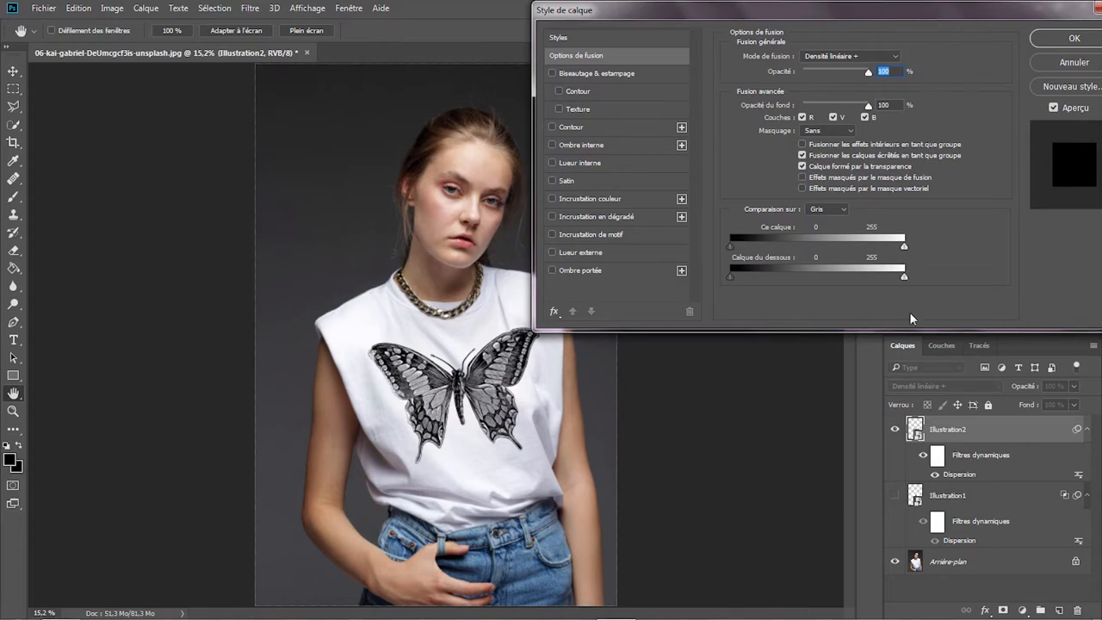
{"action": "key", "text": "alt"}
{"action": "left_click_drag", "start_coordinate": [903, 277], "coordinate": [896, 280]}
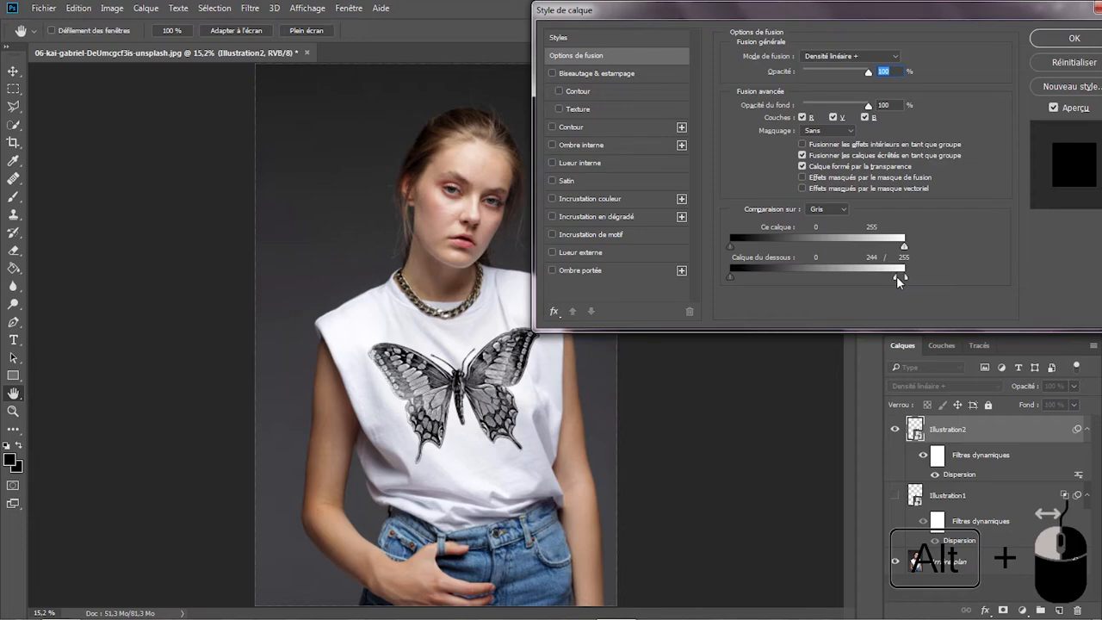
{"action": "left_click_drag", "start_coordinate": [896, 277], "coordinate": [898, 277], "text": "alt"}
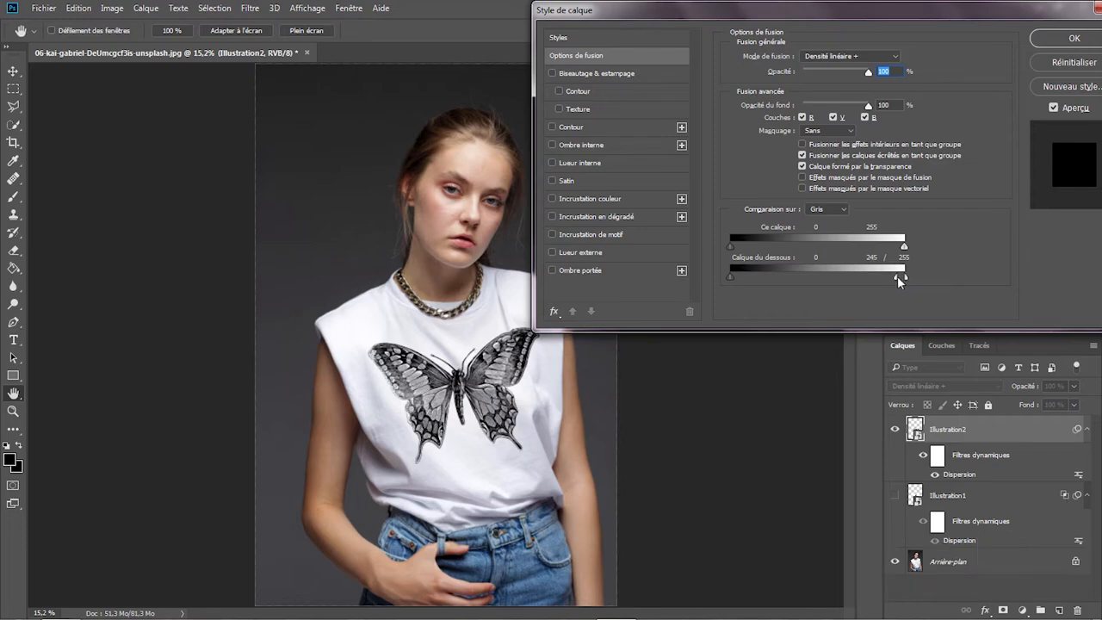
{"action": "left_click", "coordinate": [1068, 39]}
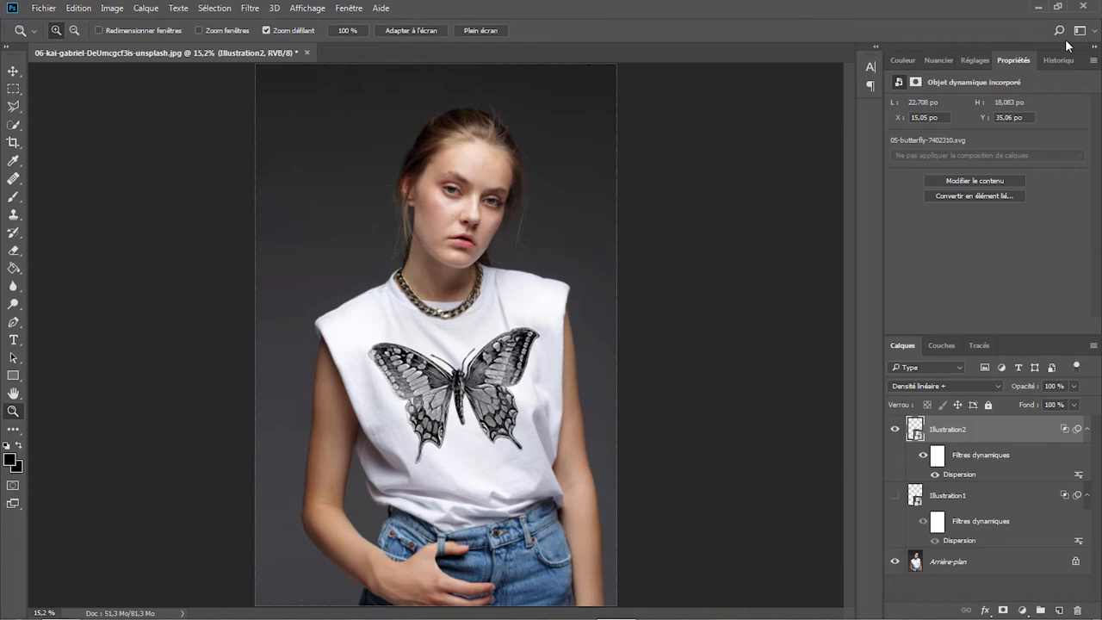
- Compare the T-shirt with and without the butterfly, leaving the Illustration2 layer hidden
{"action": "left_click", "coordinate": [894, 429]}
{"action": "left_click", "coordinate": [894, 429]}
{"action": "left_click", "coordinate": [894, 430]}
- Place 11-moe-573290_1920.png from the Illustration T-Shirt folder as an embedded image
{"action": "left_click", "coordinate": [43, 8]}
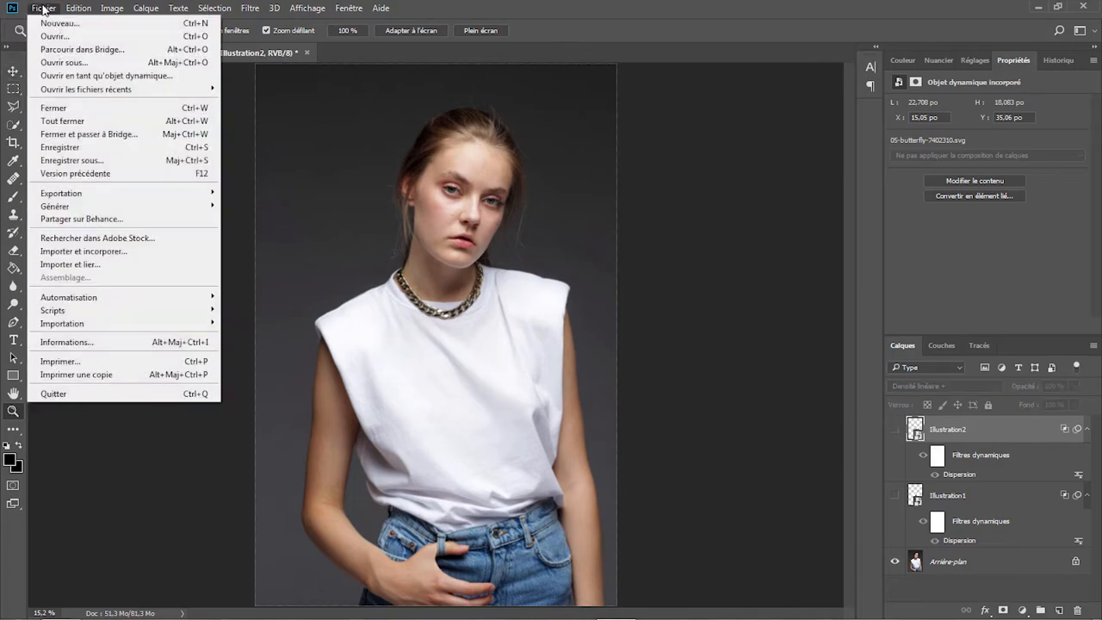
{"action": "left_click", "coordinate": [84, 251]}
{"action": "left_click", "coordinate": [349, 124]}
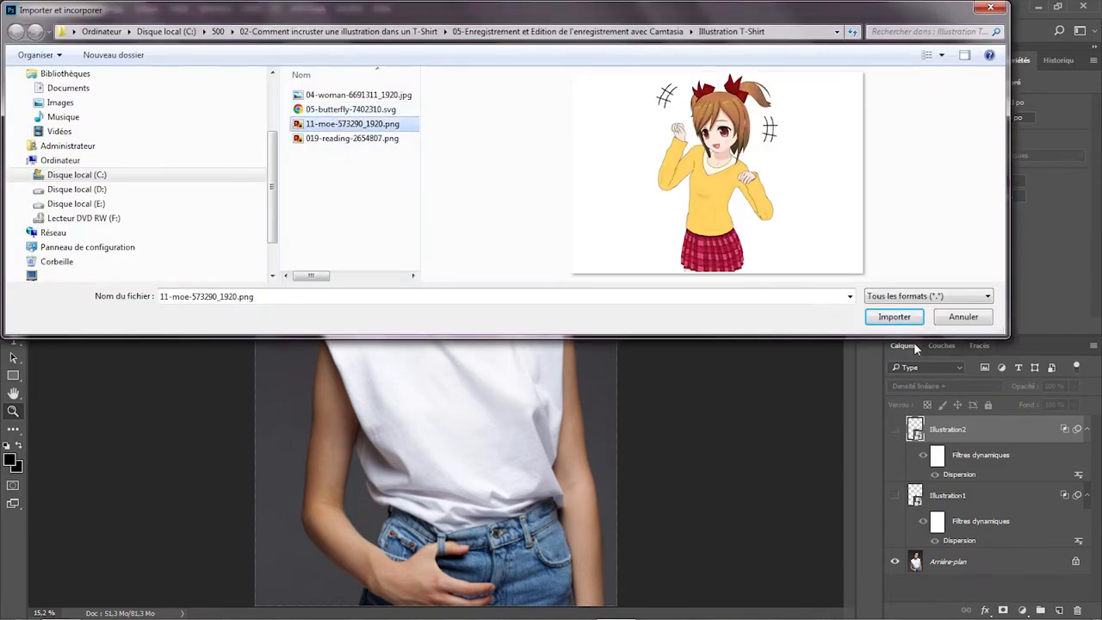
{"action": "left_click", "coordinate": [893, 317]}
- Position the placed anime girl on the T-shirt's chest at 100% scale, rotated about -9.3°
{"action": "left_click_drag", "start_coordinate": [484, 325], "coordinate": [506, 402]}
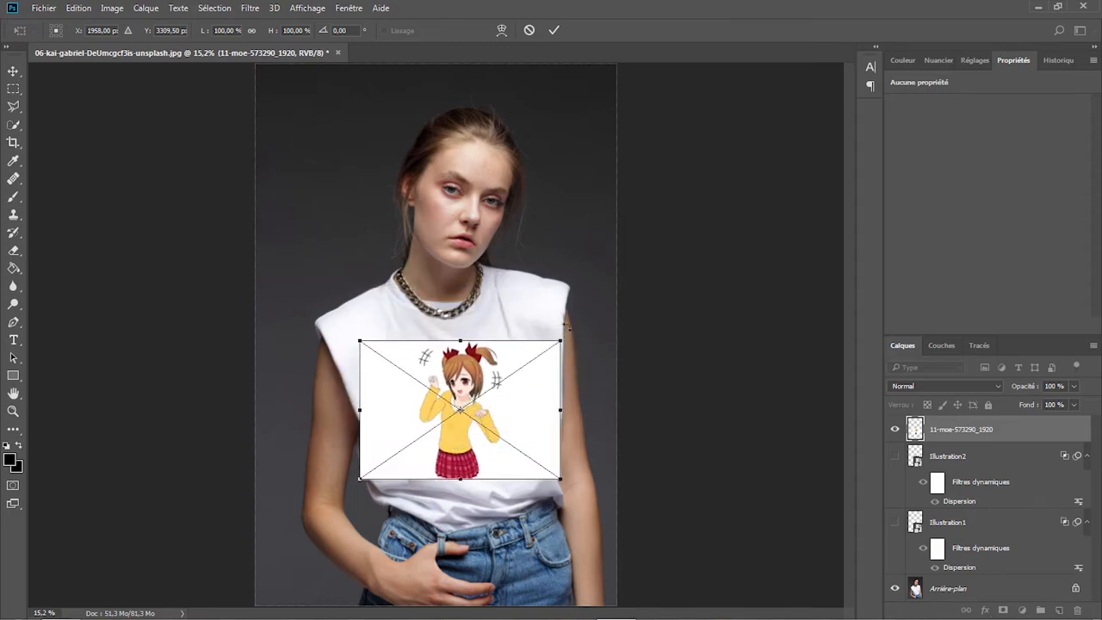
{"action": "left_click_drag", "start_coordinate": [568, 326], "coordinate": [552, 312]}
{"action": "left_click_drag", "start_coordinate": [490, 382], "coordinate": [489, 373]}
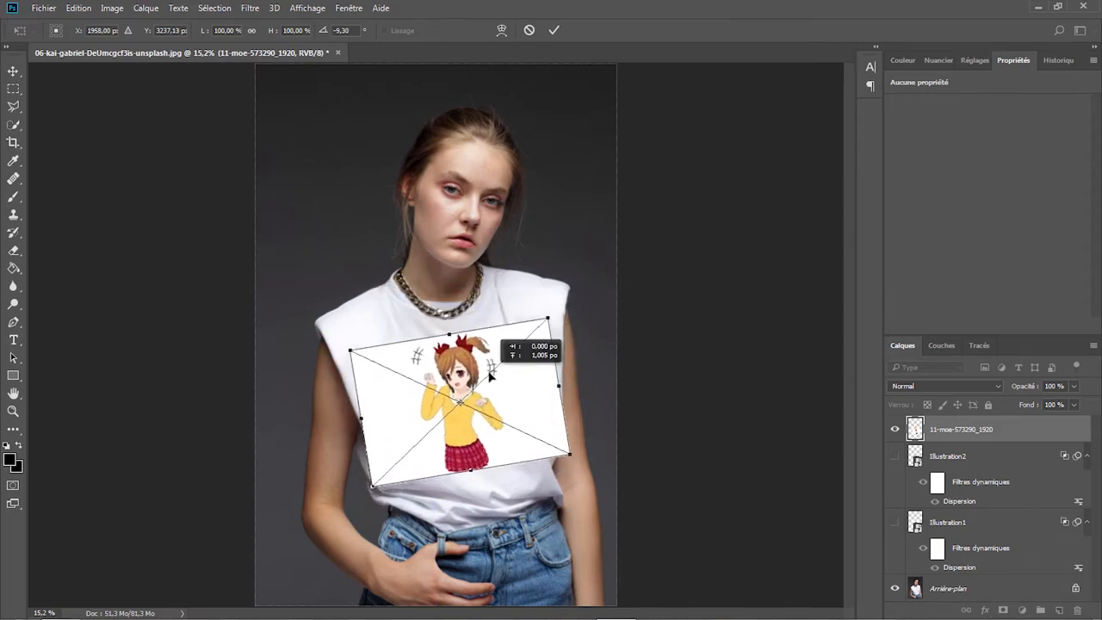
{"action": "key", "text": "Return"}
{"action": "key", "text": "z"}
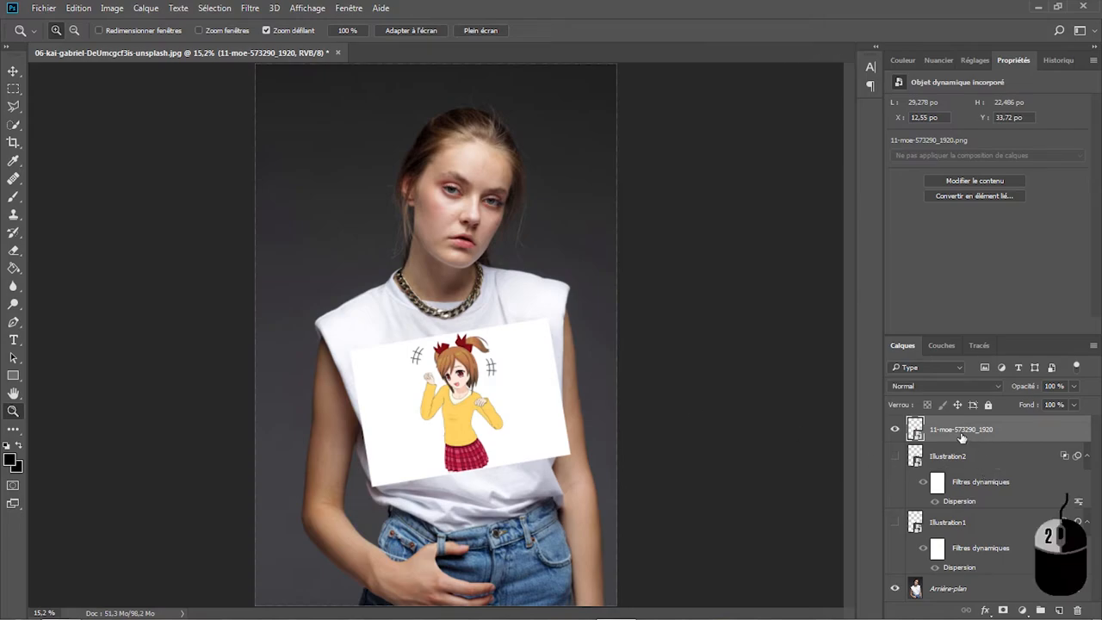
- Rename the anime girl layer as Illustration3 and convert it to a smart object
{"action": "double_click", "coordinate": [961, 430]}
{"action": "type", "text": "Illustra"}
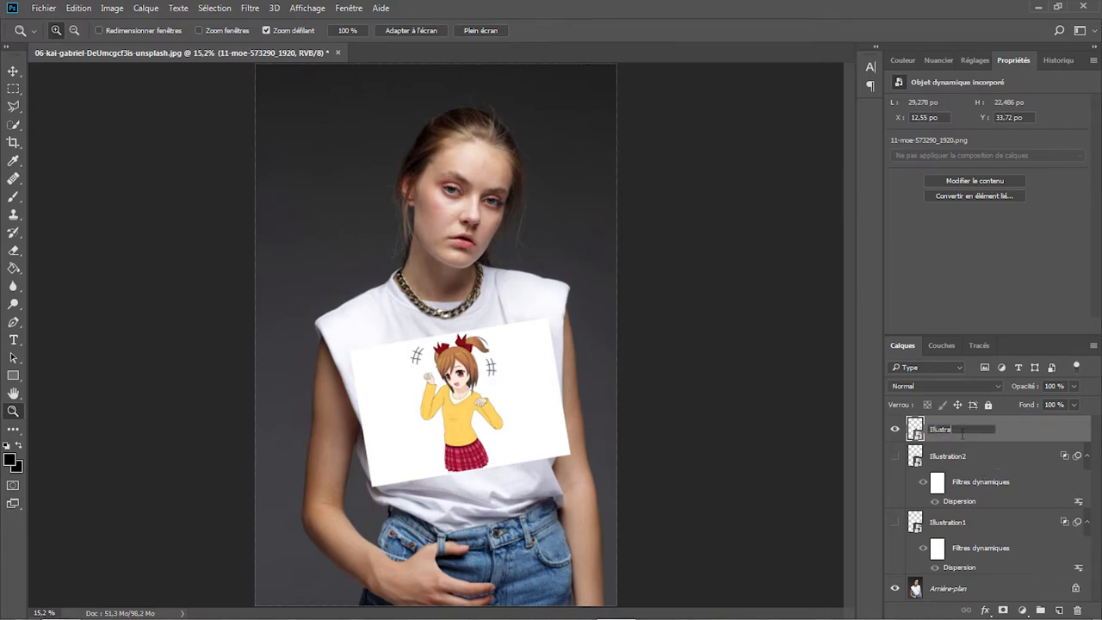
{"action": "type", "text": "tion3"}
{"action": "key", "text": "Return"}
{"action": "right_click", "coordinate": [962, 438]}
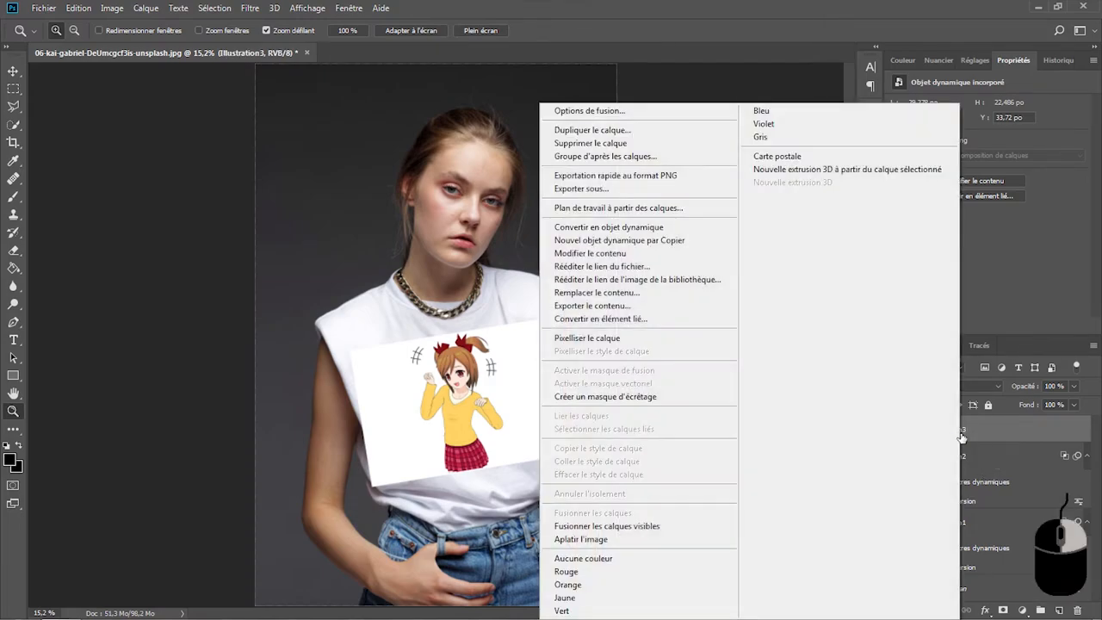
{"action": "left_click", "coordinate": [660, 233]}
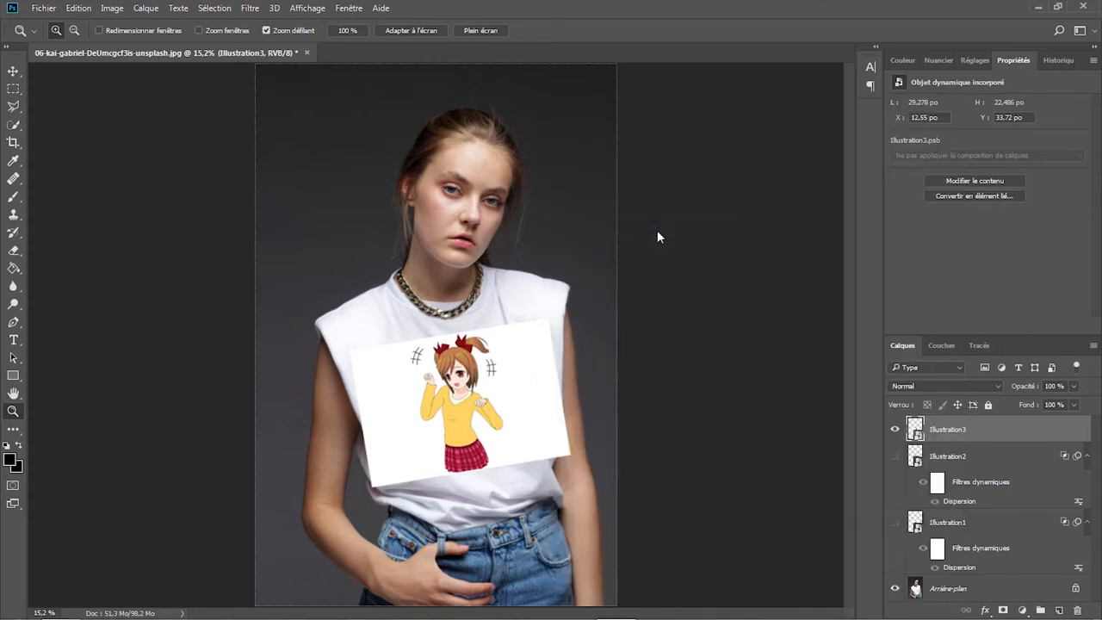
- Set Illustration3's blend mode to Densité linéaire + and apply a Dispersion filter with 10 for both scales, using Carte déformation T-shirt.psd
{"action": "left_click", "coordinate": [987, 389]}
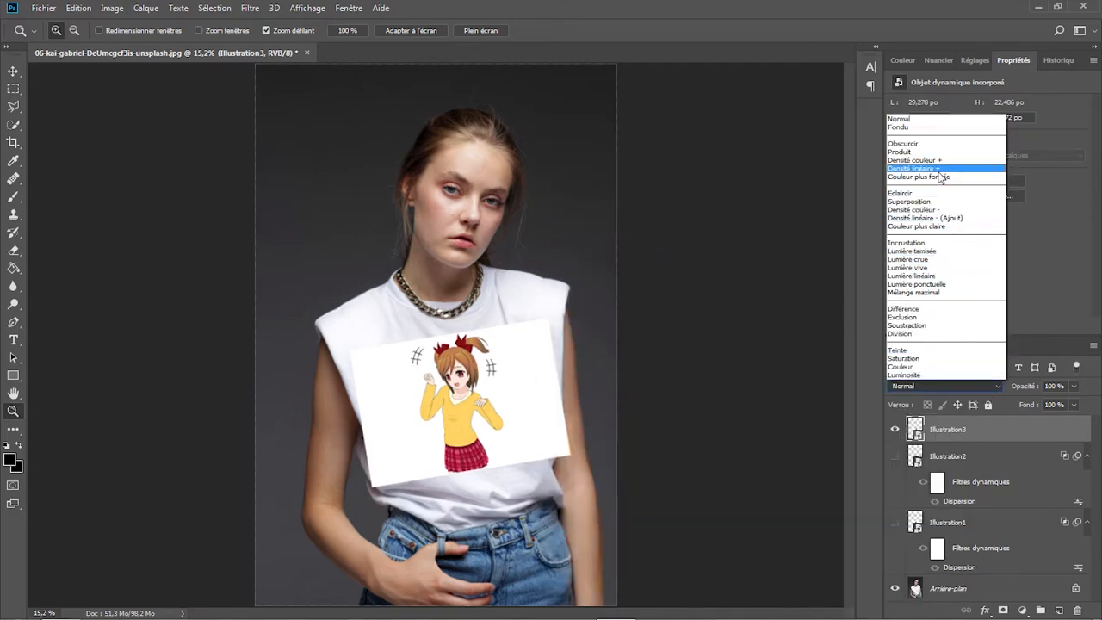
{"action": "left_click", "coordinate": [938, 168]}
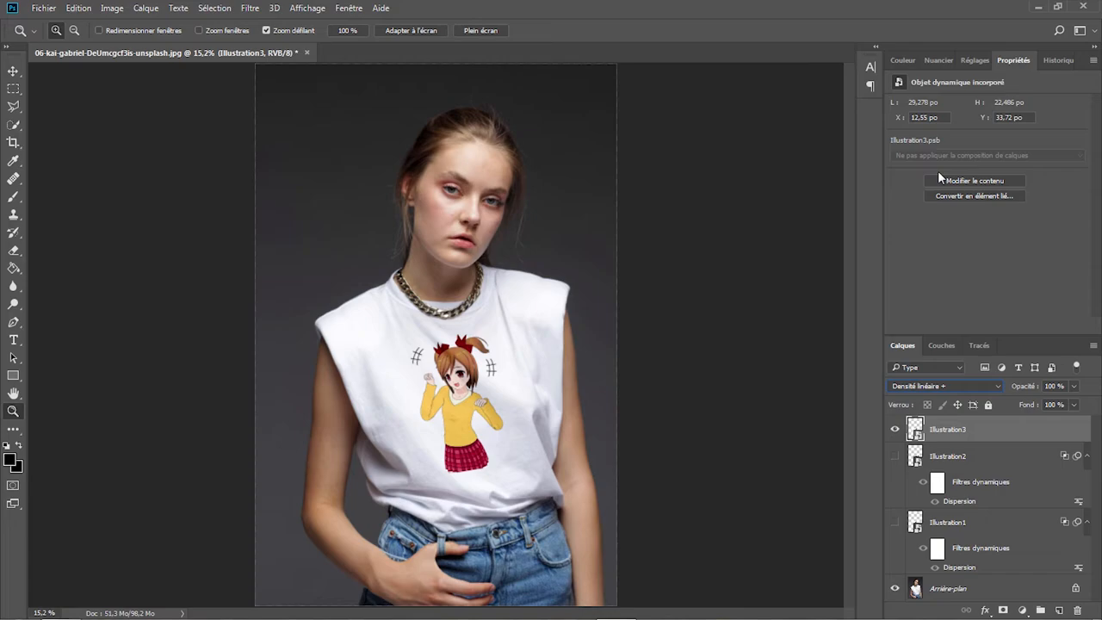
{"action": "left_click", "coordinate": [250, 8]}
{"action": "mouse_move", "coordinate": [361, 173]}
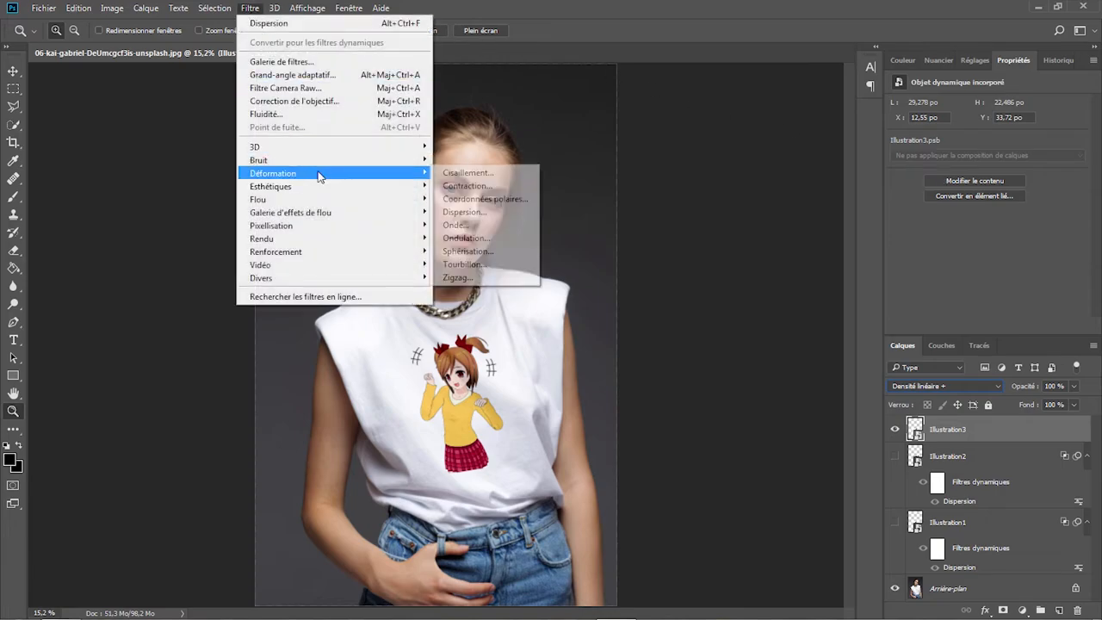
{"action": "left_click", "coordinate": [484, 211]}
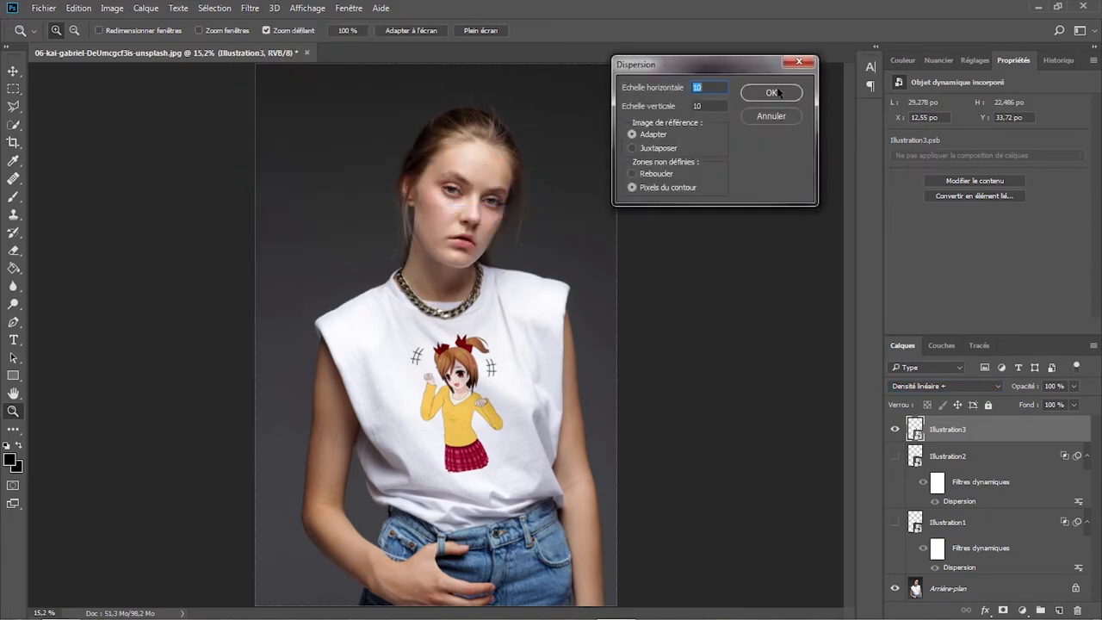
{"action": "left_click", "coordinate": [780, 92]}
{"action": "left_click", "coordinate": [408, 112]}
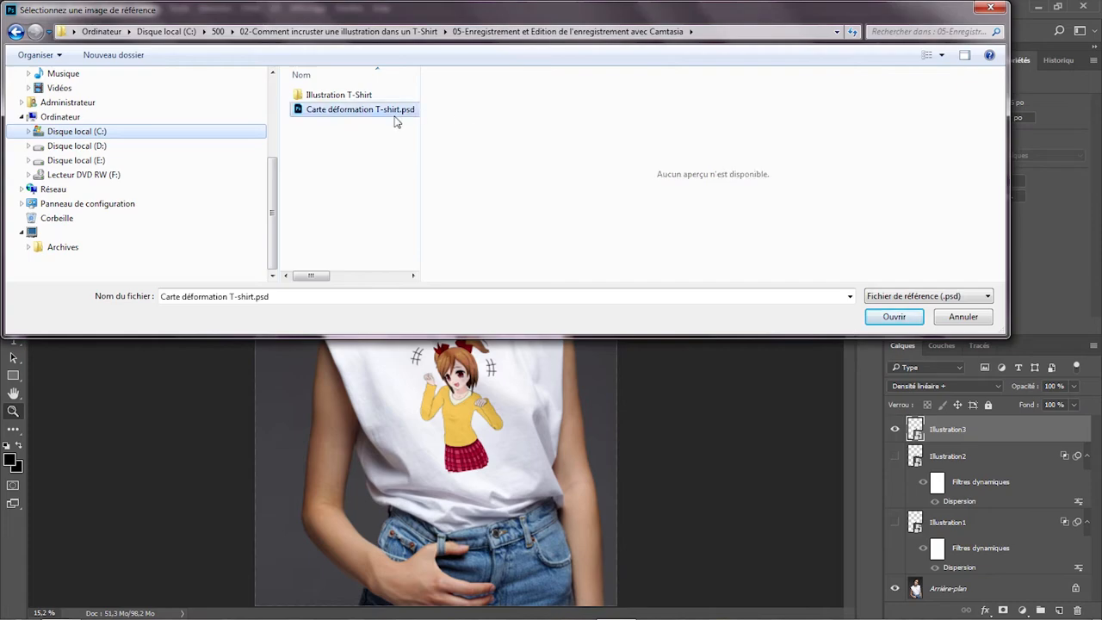
{"action": "left_click", "coordinate": [882, 315]}
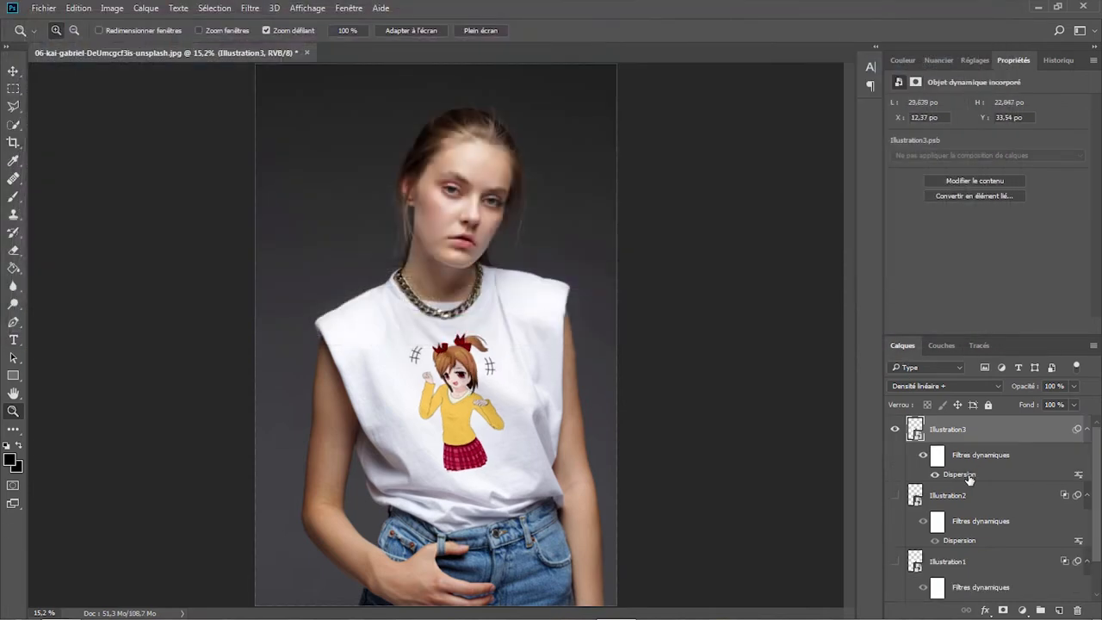
- Move the Illustration3 anime girl slightly higher and toward the woman's left shoulder on the T-shirt
{"action": "double_click", "coordinate": [967, 474]}
{"action": "left_click", "coordinate": [773, 121]}
{"action": "key", "text": "ctrl+t"}
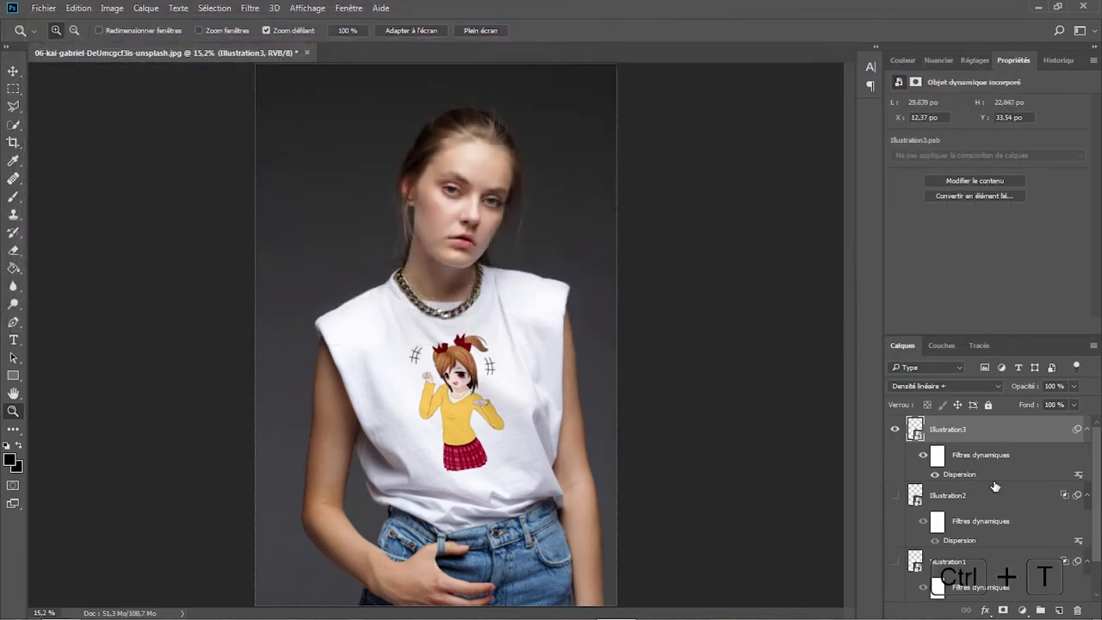
{"action": "left_click", "coordinate": [553, 253]}
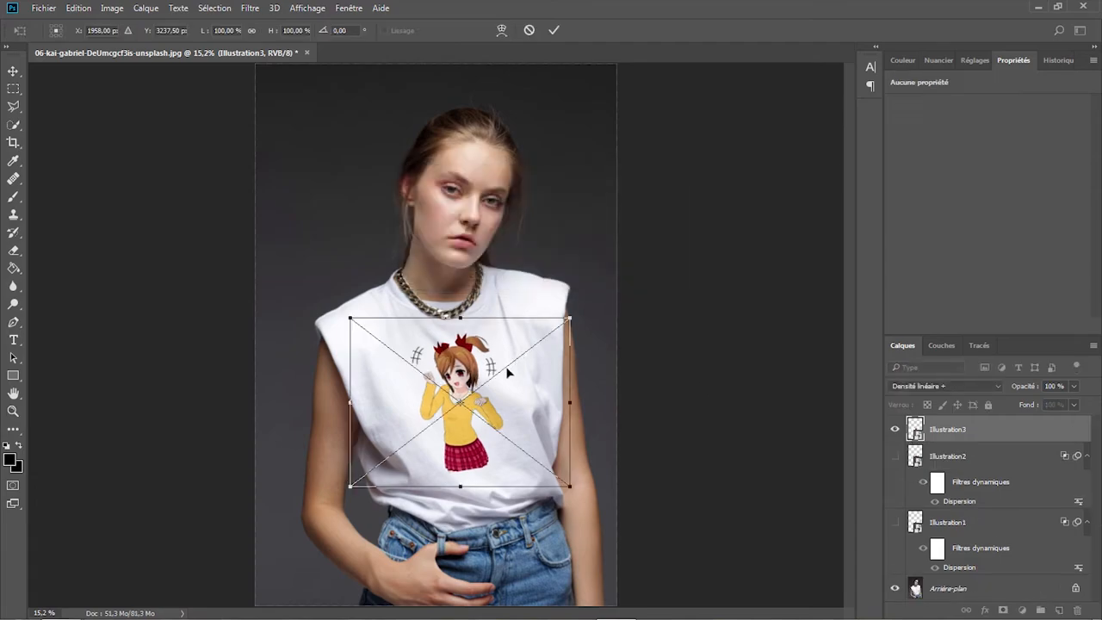
{"action": "left_click_drag", "start_coordinate": [472, 420], "coordinate": [479, 409]}
{"action": "key", "text": "Return"}
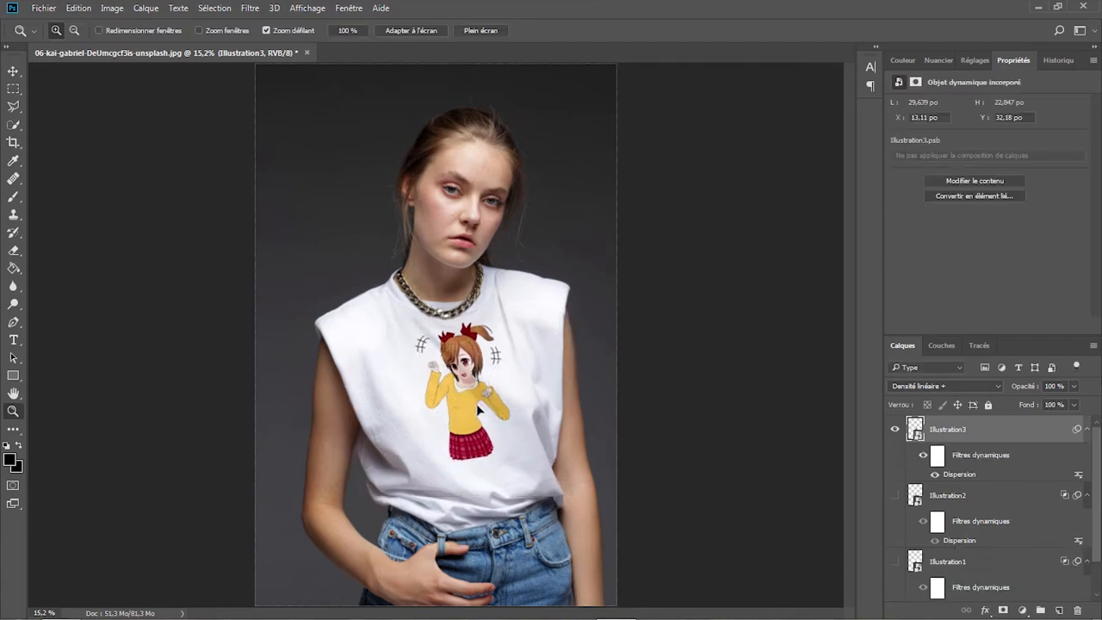
- In Illustration3's blending options, split the underlying layer's white slider to 244 / 255
{"action": "right_click", "coordinate": [999, 432]}
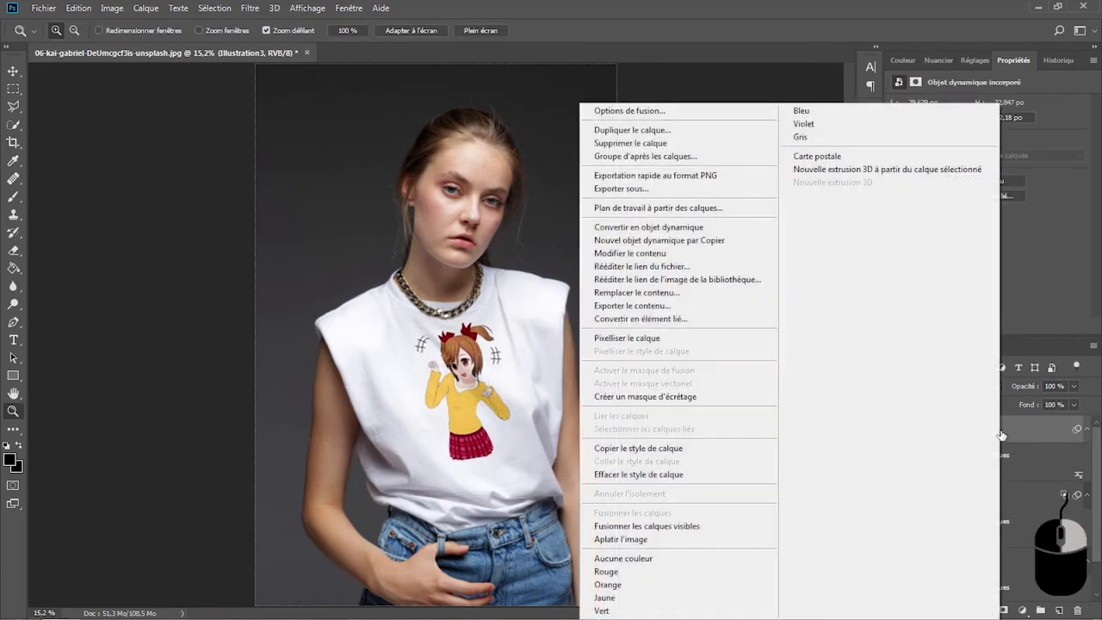
{"action": "left_click", "coordinate": [672, 113]}
{"action": "left_click_drag", "start_coordinate": [692, 103], "coordinate": [959, 18]}
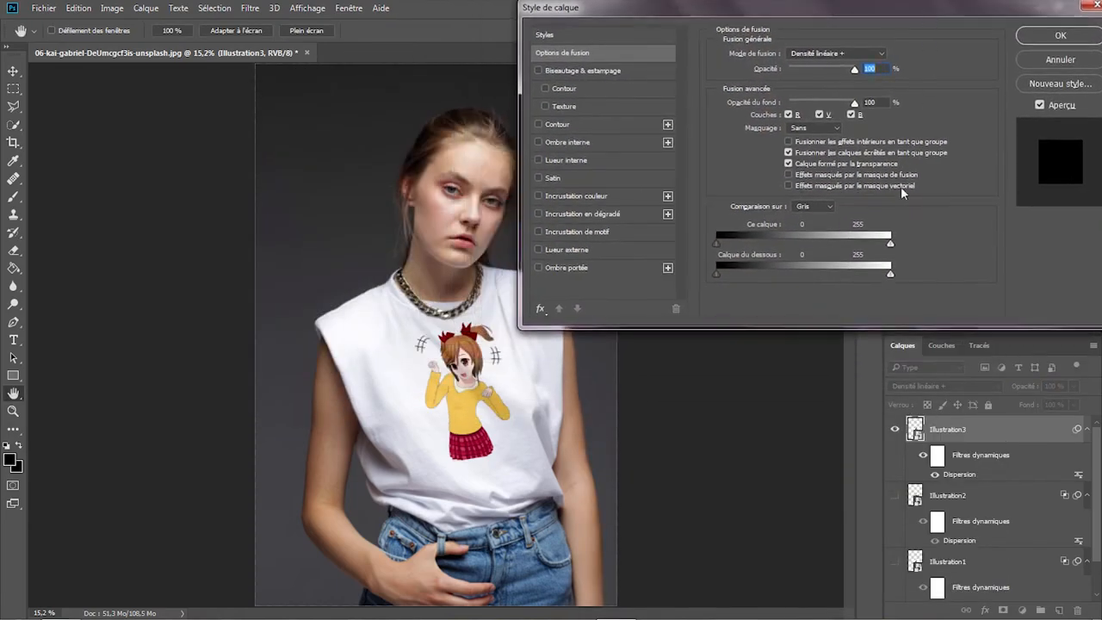
{"action": "left_click_drag", "start_coordinate": [890, 274], "coordinate": [884, 281]}
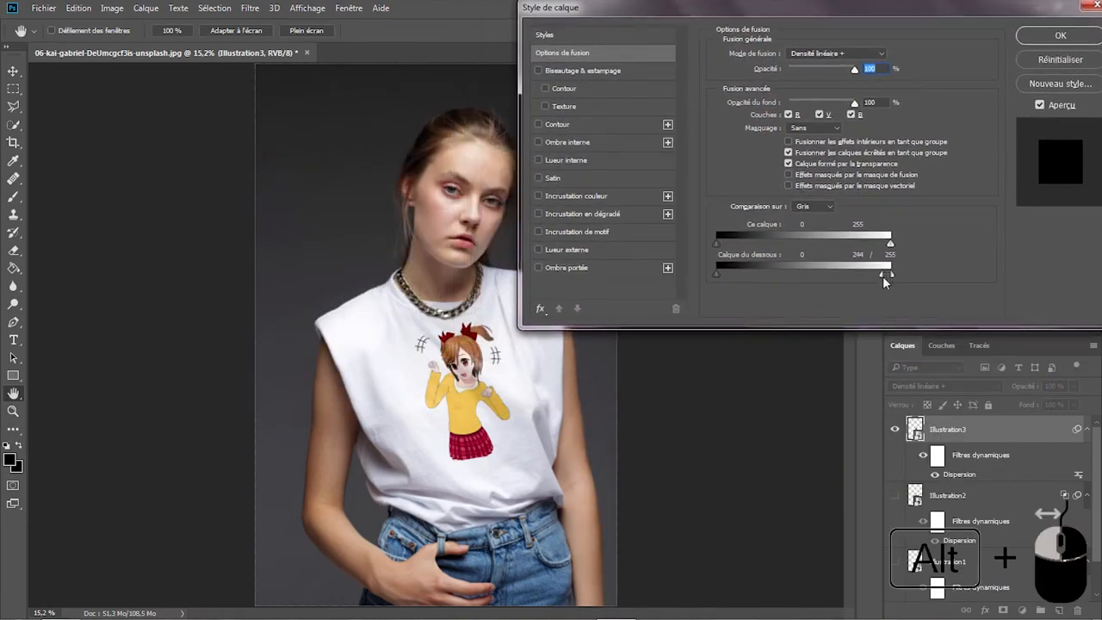
{"action": "left_click", "coordinate": [1048, 39]}
{"action": "key", "text": "z"}
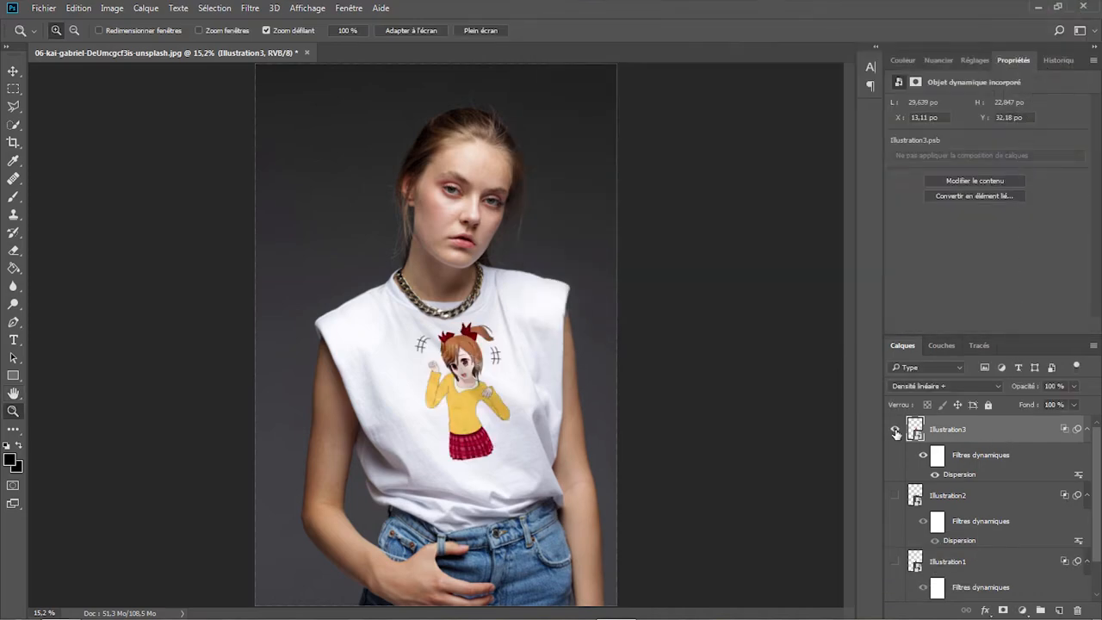
- Hide Illustration3 and place 019-reading-2654807.png from the Illustration T-Shirt folder as an embedded image
{"action": "left_click", "coordinate": [896, 430]}
{"action": "left_click", "coordinate": [43, 8]}
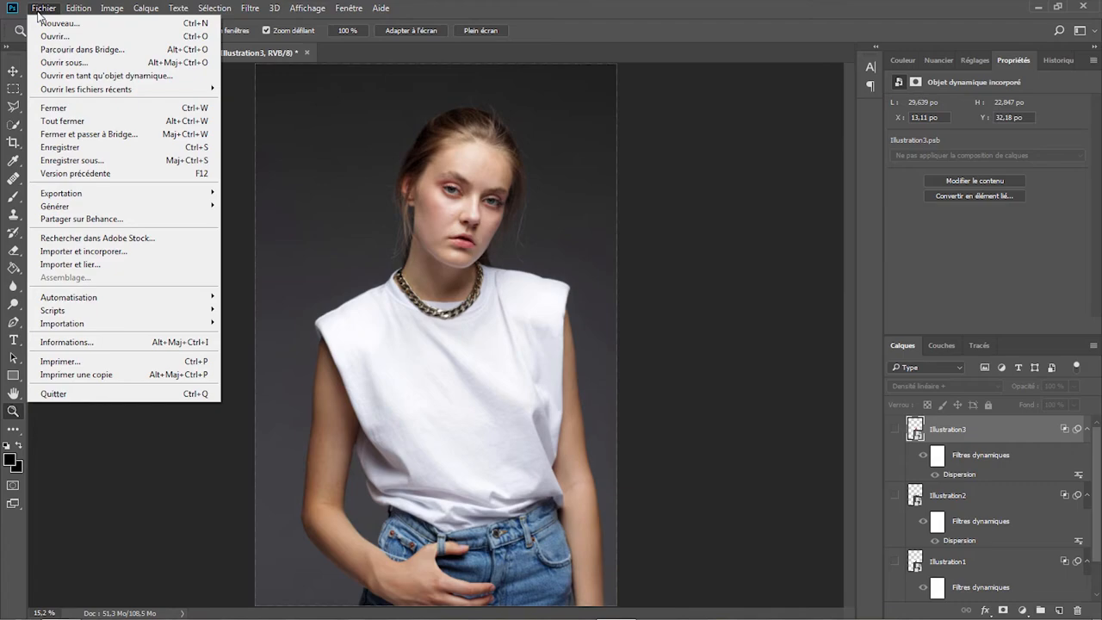
{"action": "left_click", "coordinate": [118, 252]}
{"action": "left_click", "coordinate": [336, 139]}
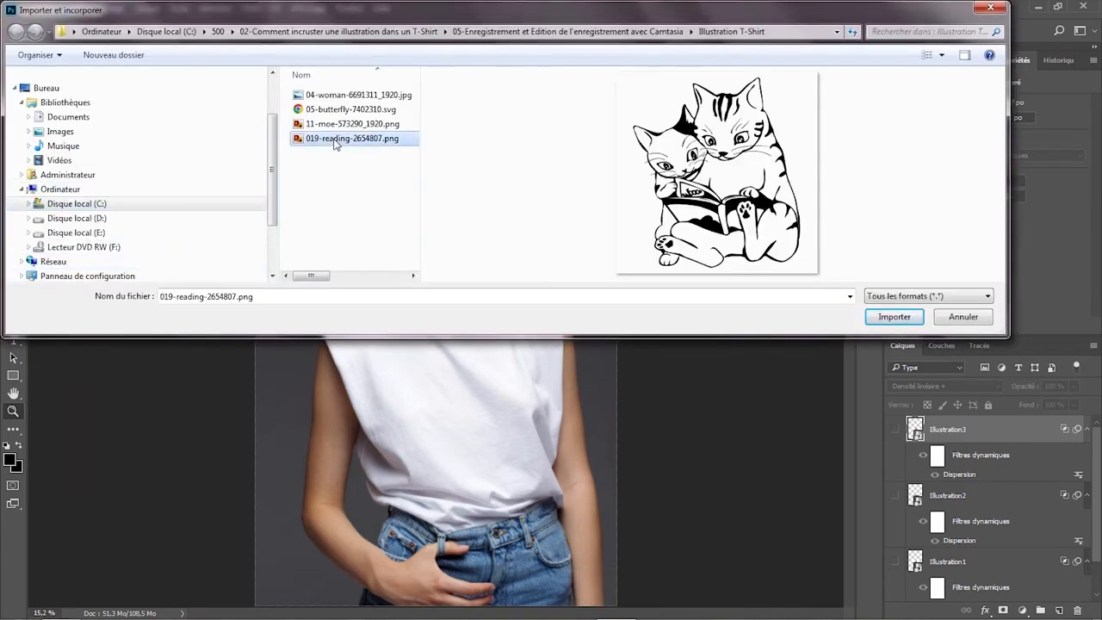
{"action": "left_click", "coordinate": [874, 315]}
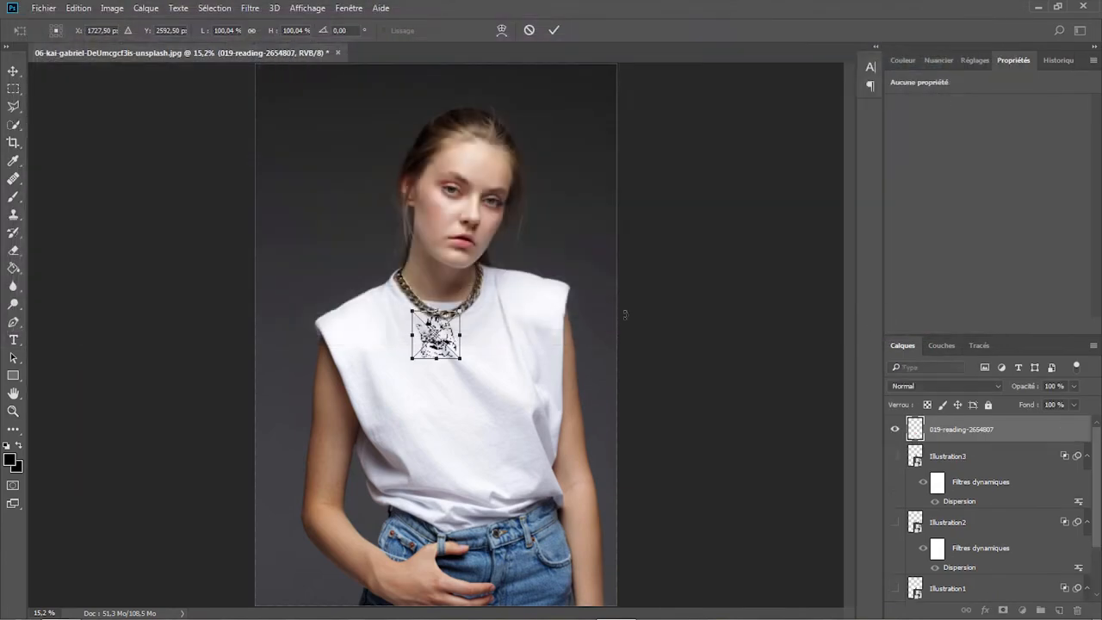
- Position the placed reading cats on the T-shirt's chest at about 273% scale, rotated about -2.9°
{"action": "left_click_drag", "start_coordinate": [445, 342], "coordinate": [591, 310]}
{"action": "mouse_move", "coordinate": [519, 298]}
{"action": "left_mouse_down"}
{"action": "mouse_move", "coordinate": [491, 360]}
{"action": "mouse_move", "coordinate": [533, 314]}
{"action": "left_mouse_up"}
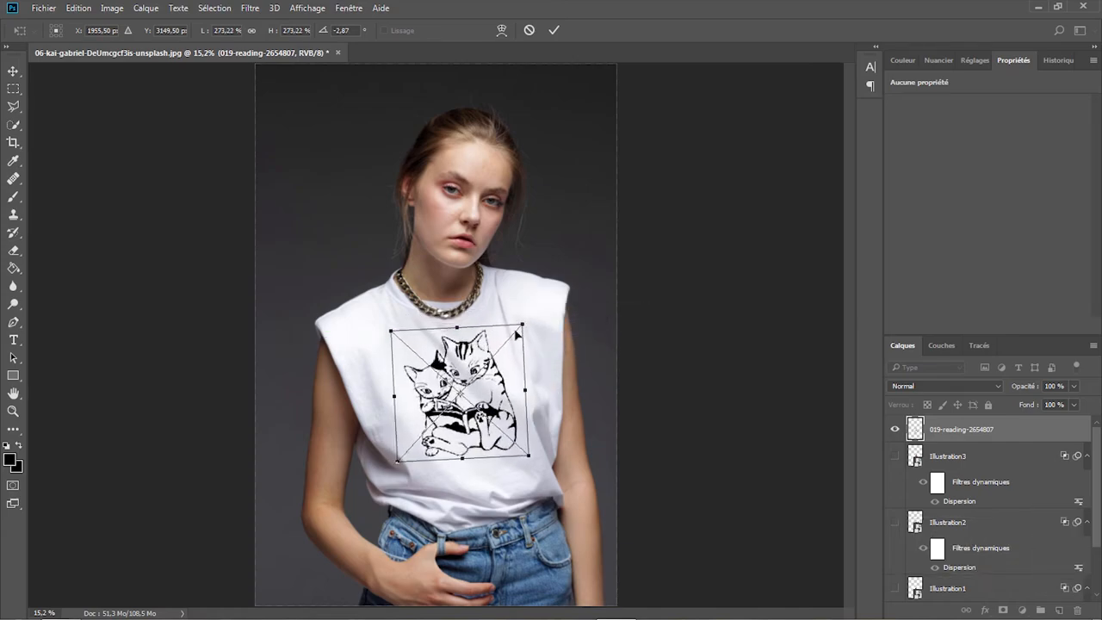
{"action": "left_click_drag", "start_coordinate": [484, 372], "coordinate": [487, 366]}
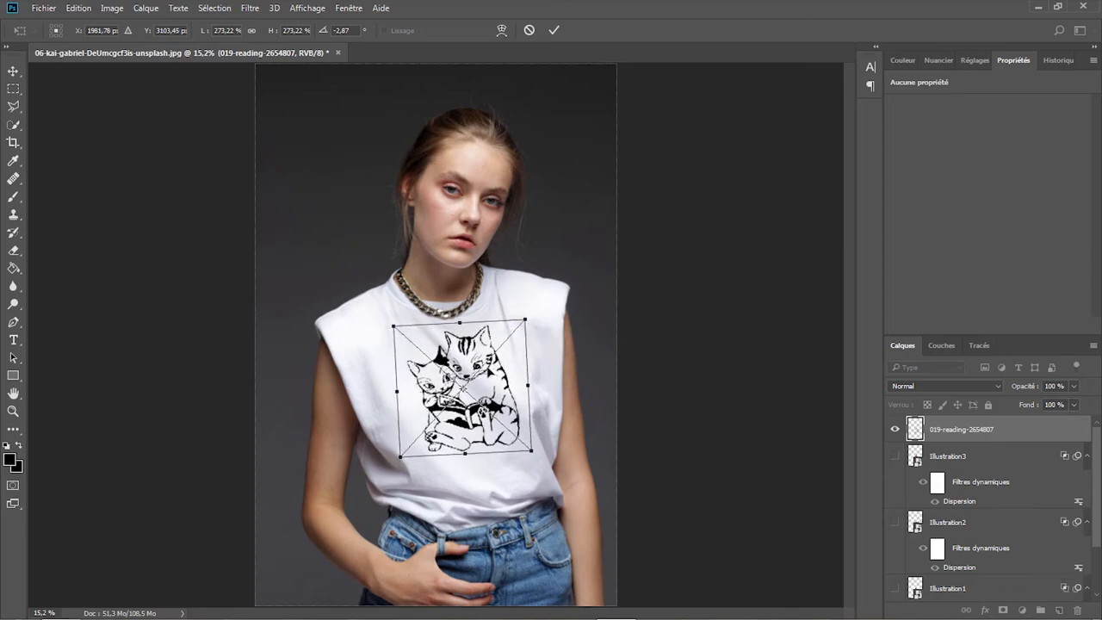
{"action": "key", "text": "Return"}
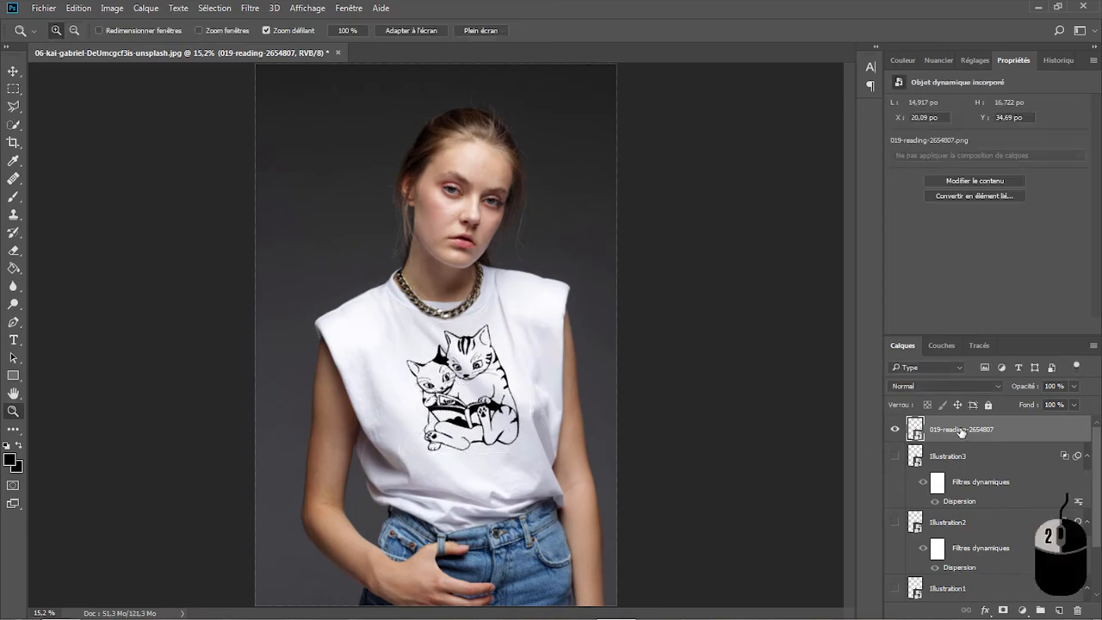
- Rename the reading cats layer as Illustration4 and convert it to a smart object
{"action": "double_click", "coordinate": [961, 430]}
{"action": "type", "text": "Illustration4"}
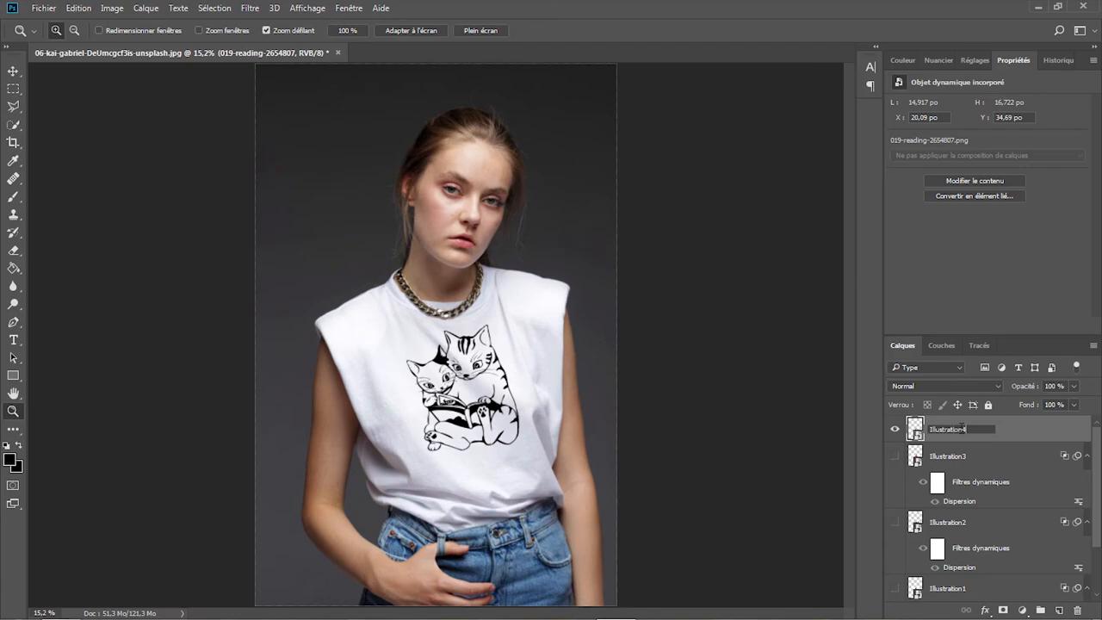
{"action": "key", "text": "Return"}
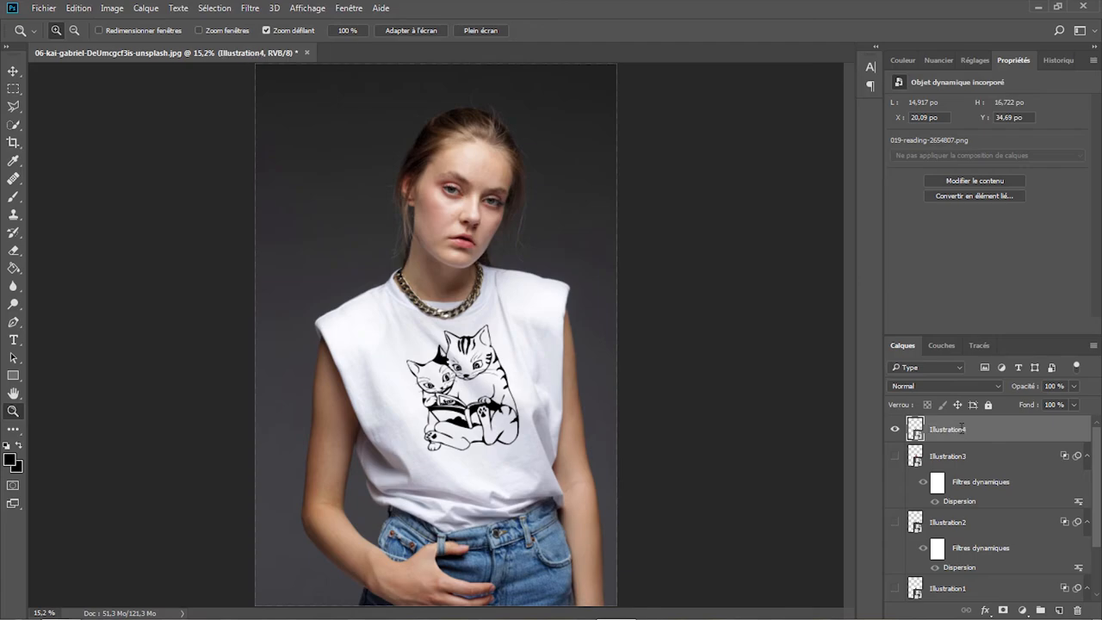
{"action": "right_click", "coordinate": [961, 428]}
{"action": "left_click", "coordinate": [661, 226]}
- Set Illustration4's blend mode to Densité linéaire + and apply a Dispersion filter using Carte déformation T-shirt.psd
{"action": "left_click", "coordinate": [985, 385]}
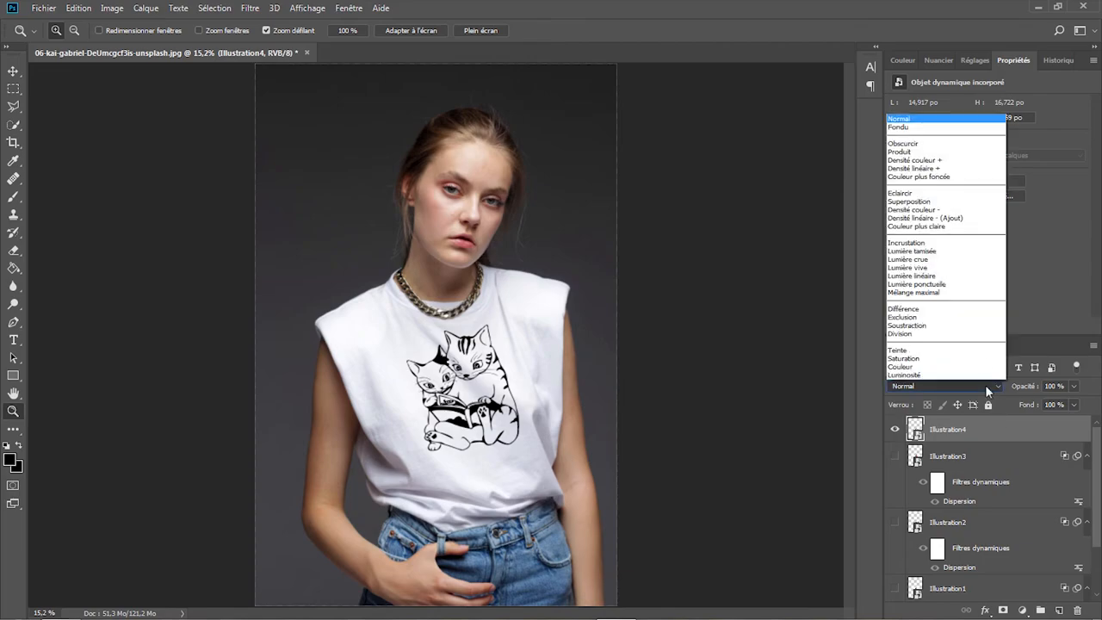
{"action": "left_click", "coordinate": [941, 168]}
{"action": "left_click", "coordinate": [250, 7]}
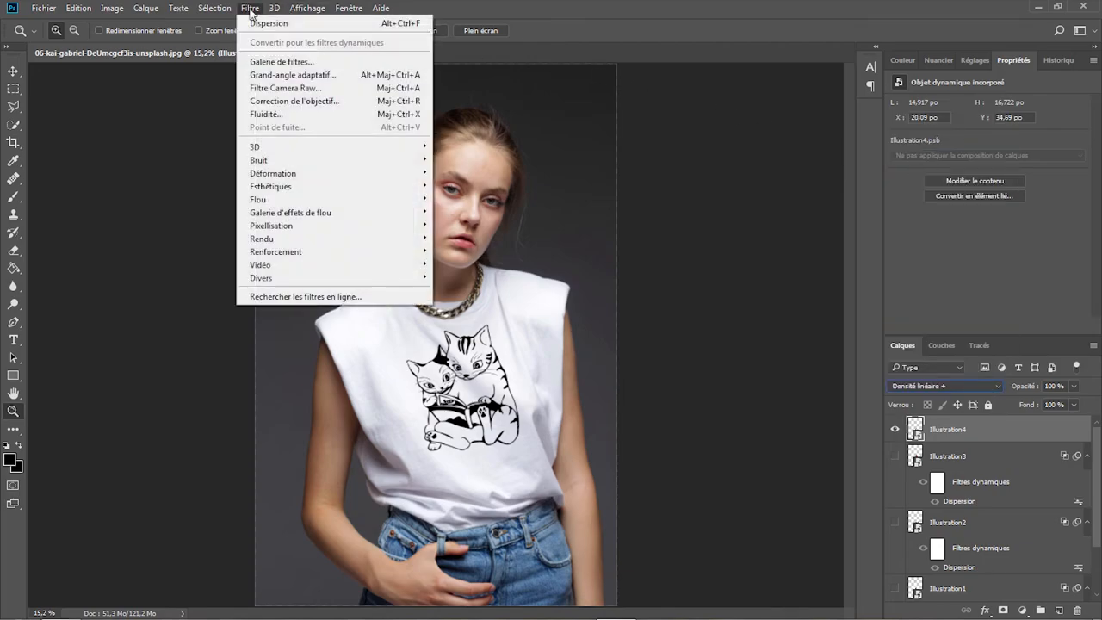
{"action": "mouse_move", "coordinate": [345, 174]}
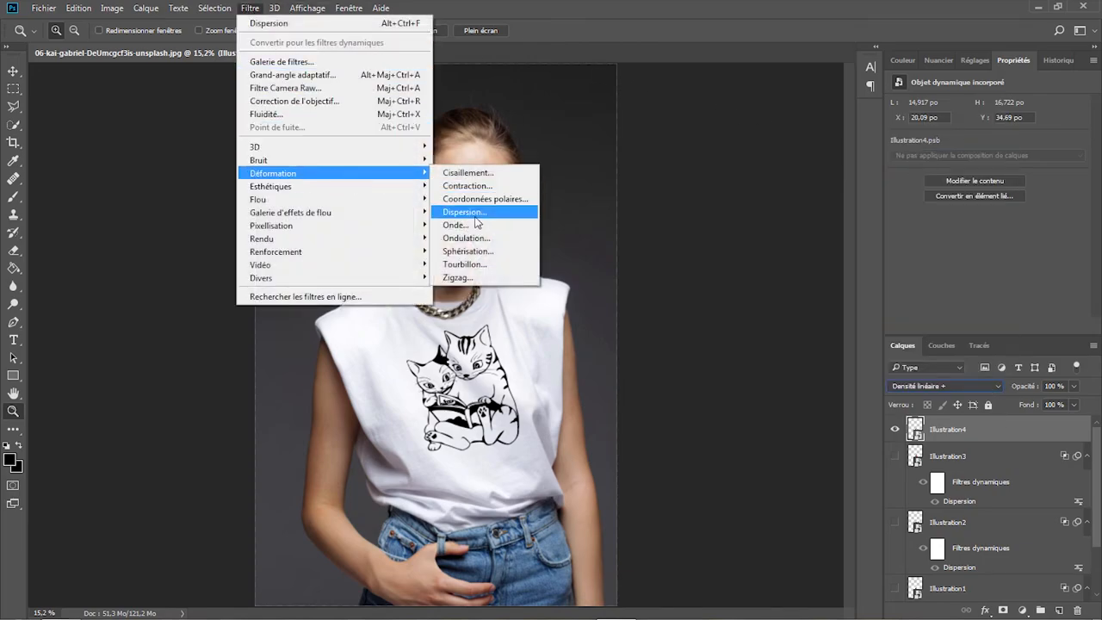
{"action": "left_click", "coordinate": [478, 223]}
{"action": "left_click", "coordinate": [798, 94]}
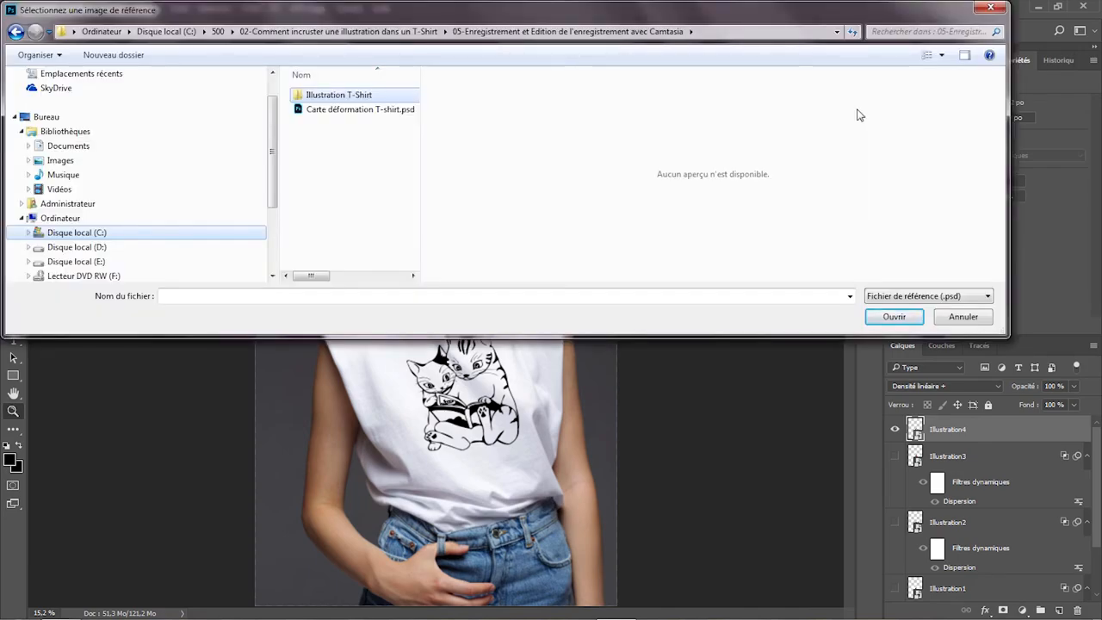
{"action": "left_click", "coordinate": [374, 109]}
{"action": "left_click", "coordinate": [878, 317]}
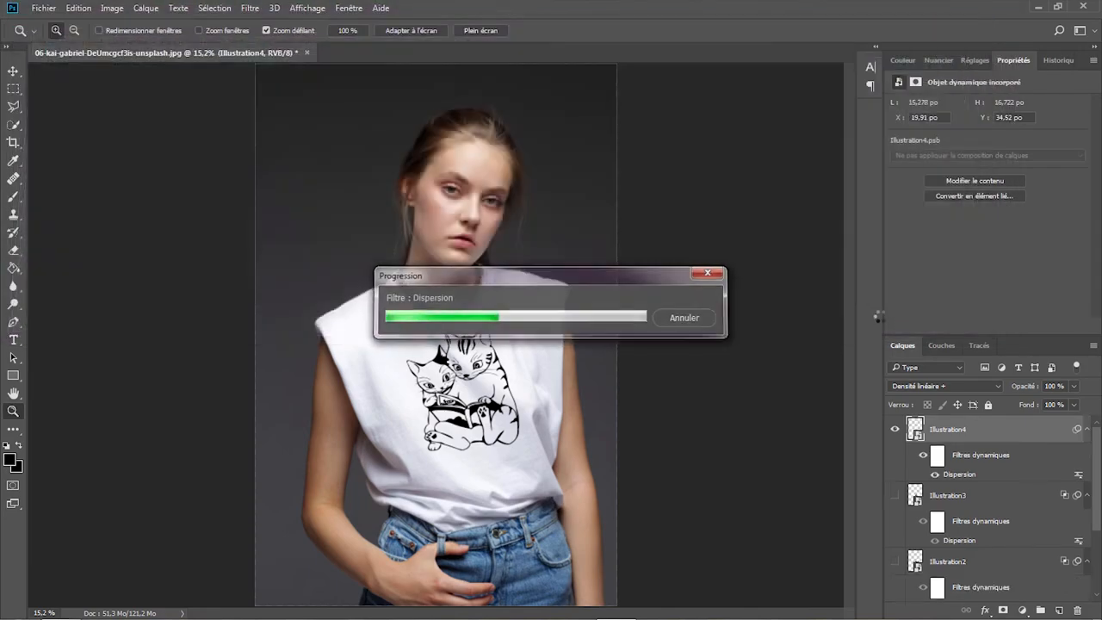
- Enlarge Illustration4 on the T-shirt to about 108%, extending it toward its lower-left corner
{"action": "double_click", "coordinate": [959, 474]}
{"action": "left_click", "coordinate": [763, 115]}
{"action": "key", "text": "ctrl+t"}
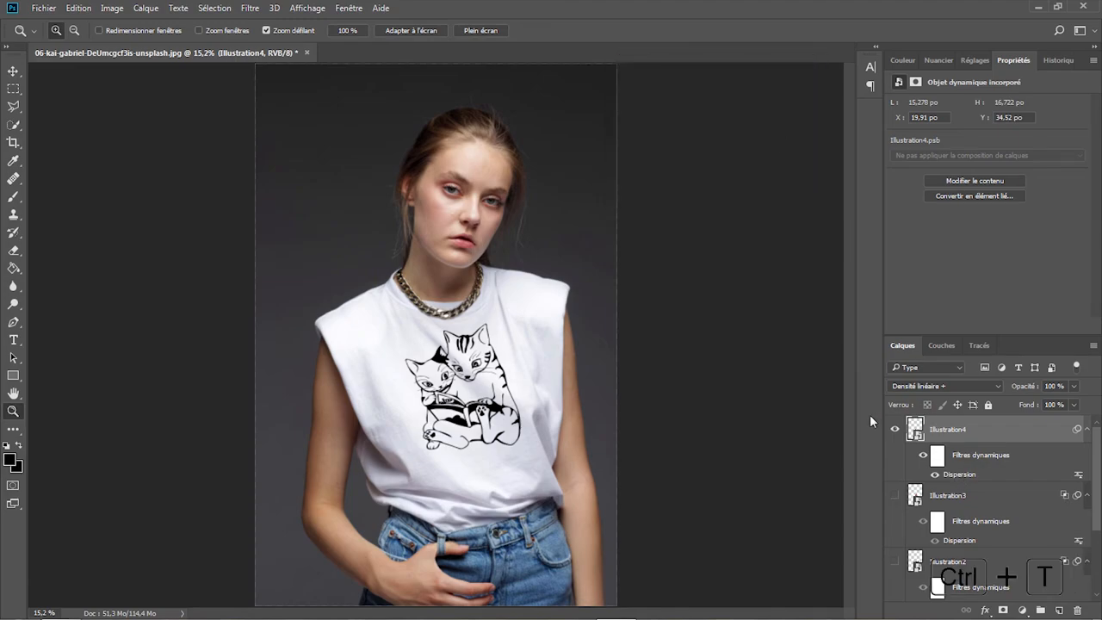
{"action": "key", "text": "Return"}
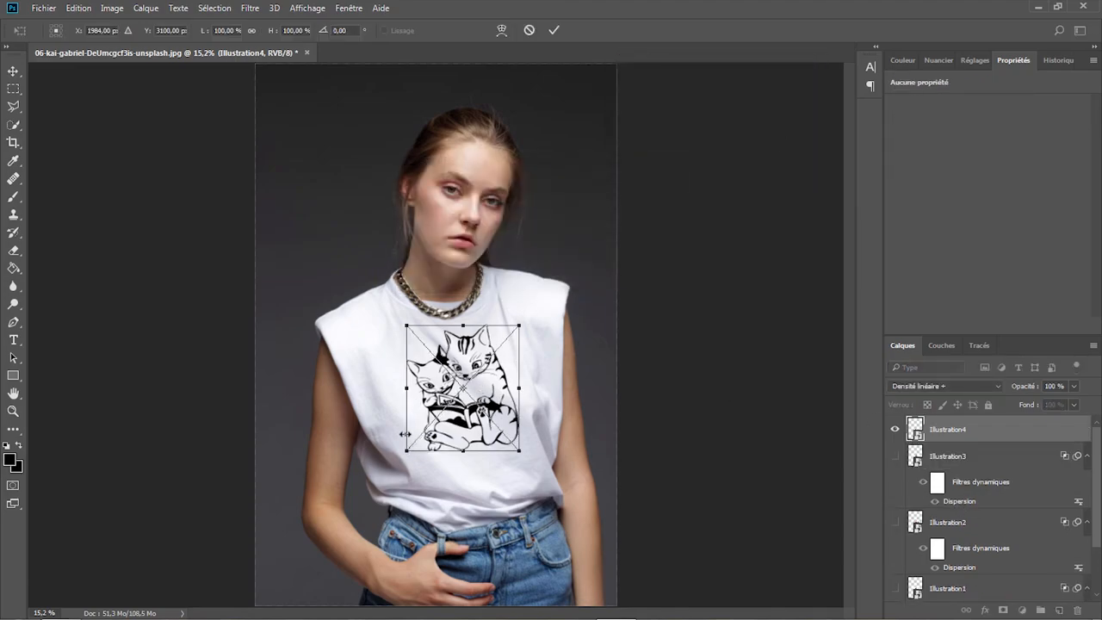
{"action": "left_click_drag", "start_coordinate": [406, 449], "coordinate": [397, 460]}
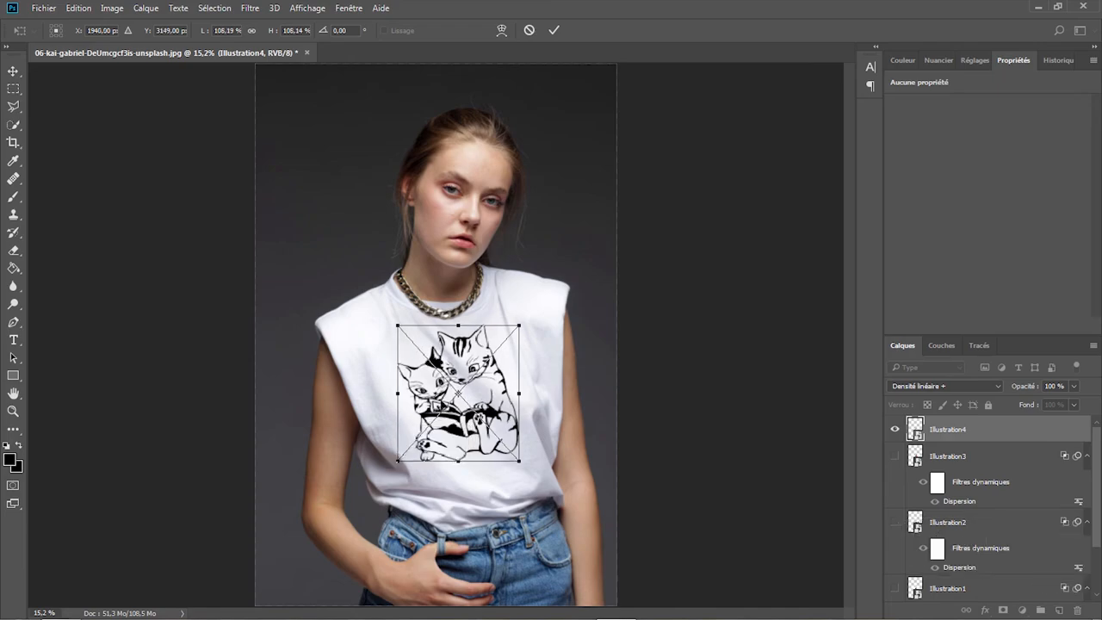
{"action": "key", "text": "Return"}
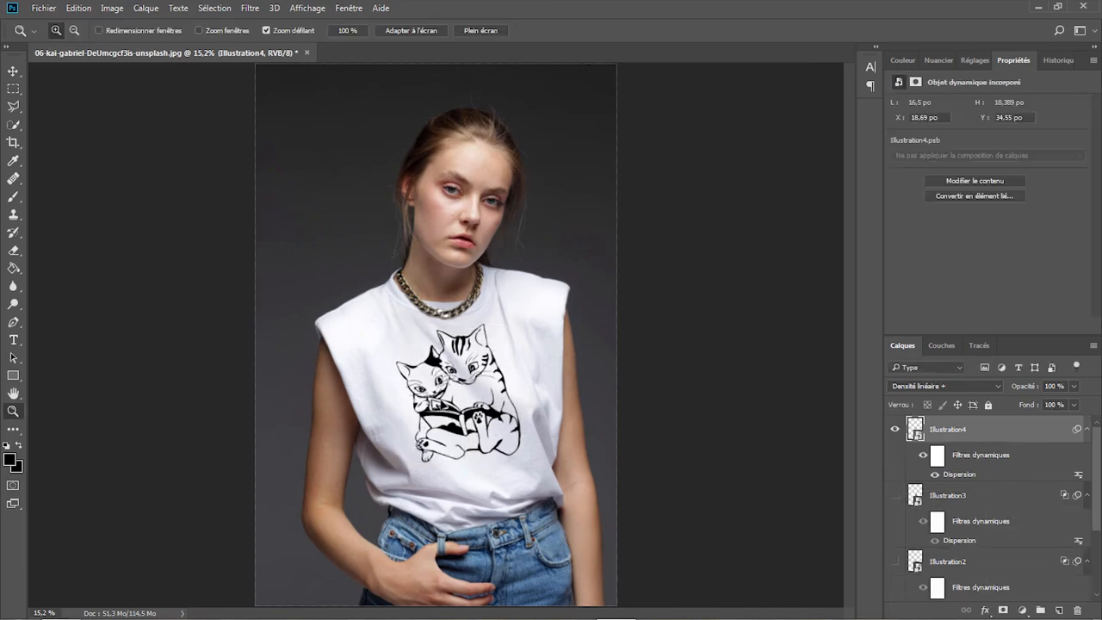
- In Illustration4's blending options, split the underlying layer's white slider to 245 / 255
{"action": "right_click", "coordinate": [1004, 434]}
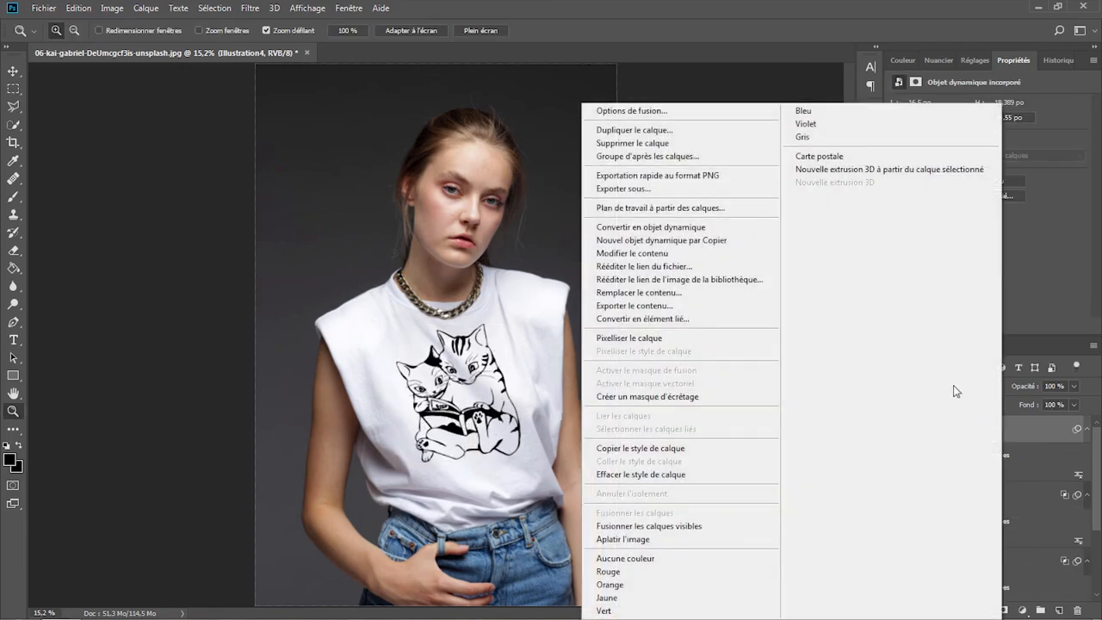
{"action": "left_click", "coordinate": [663, 111]}
{"action": "left_click_drag", "start_coordinate": [658, 96], "coordinate": [895, 26]}
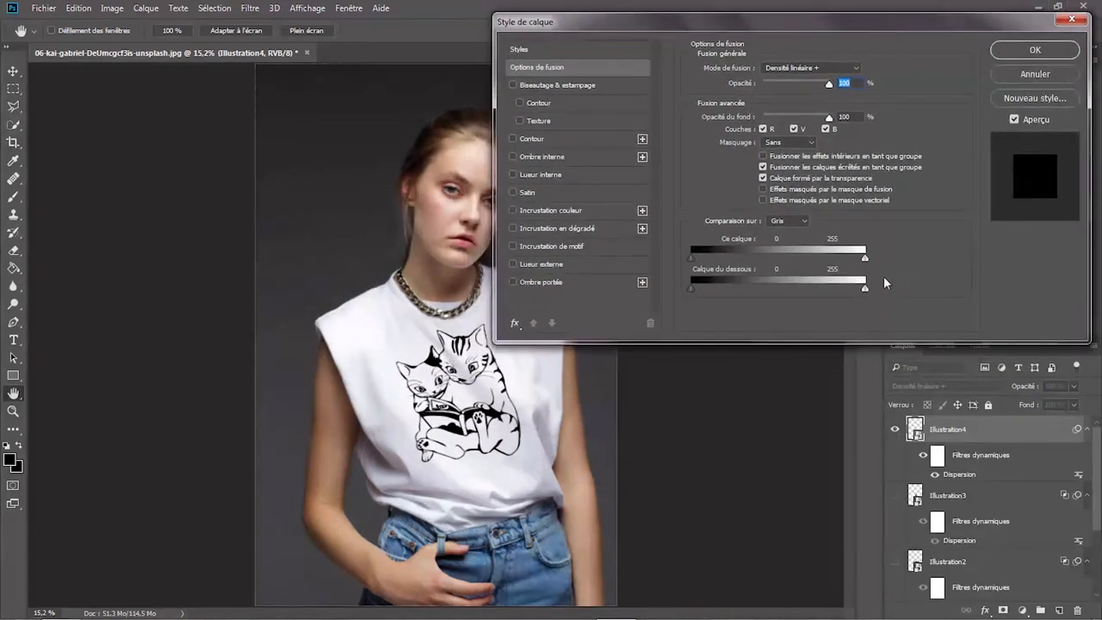
{"action": "key", "text": "alt"}
{"action": "left_click_drag", "start_coordinate": [865, 287], "coordinate": [858, 291]}
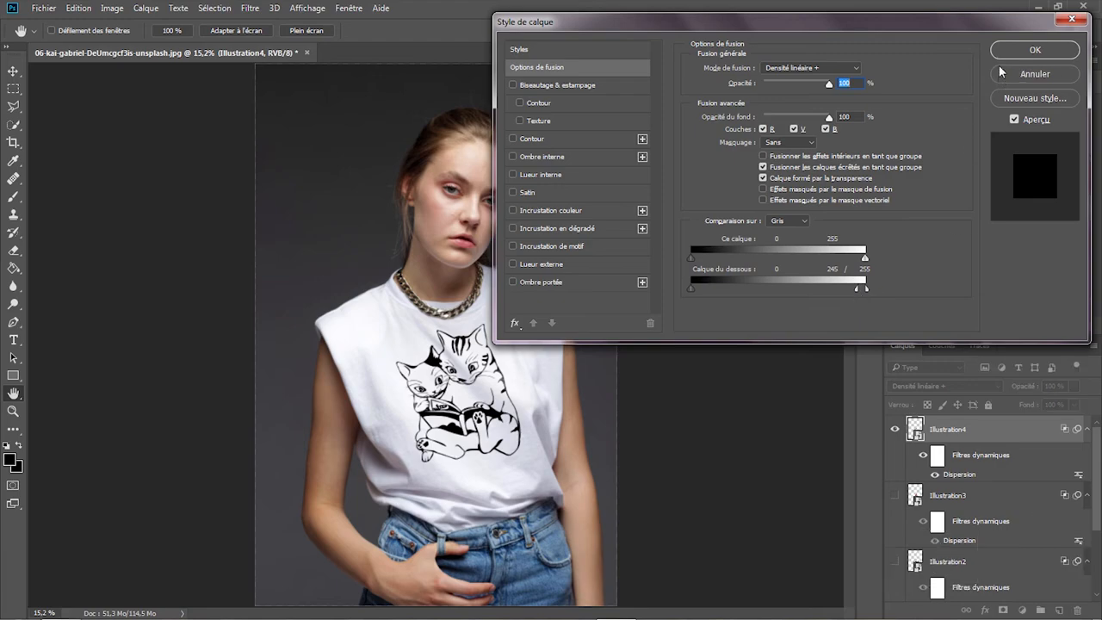
{"action": "left_click", "coordinate": [1025, 51]}
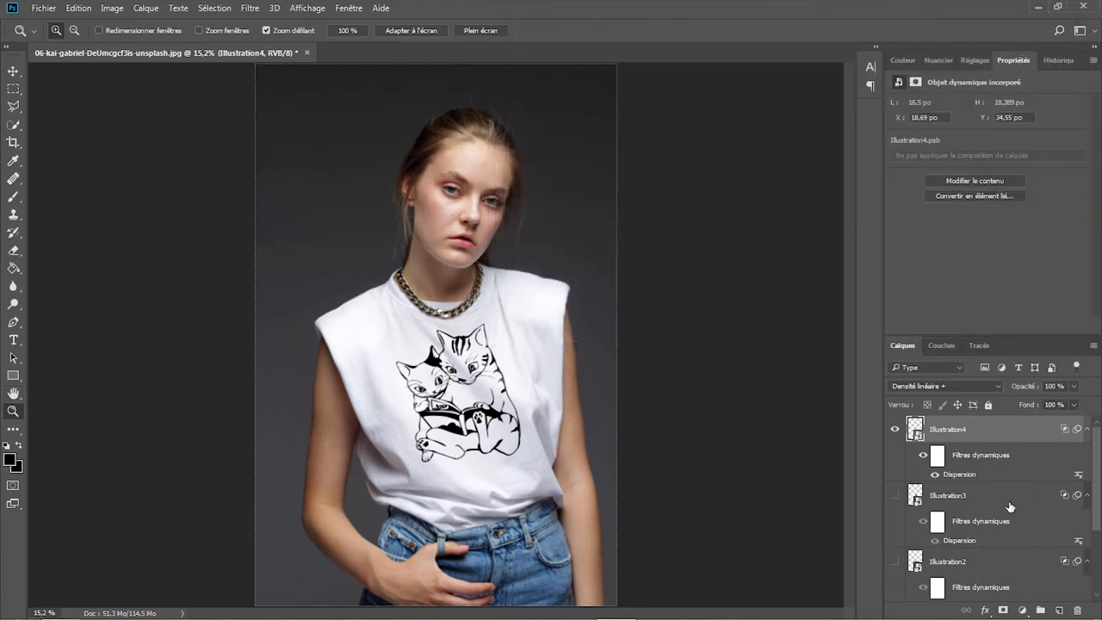